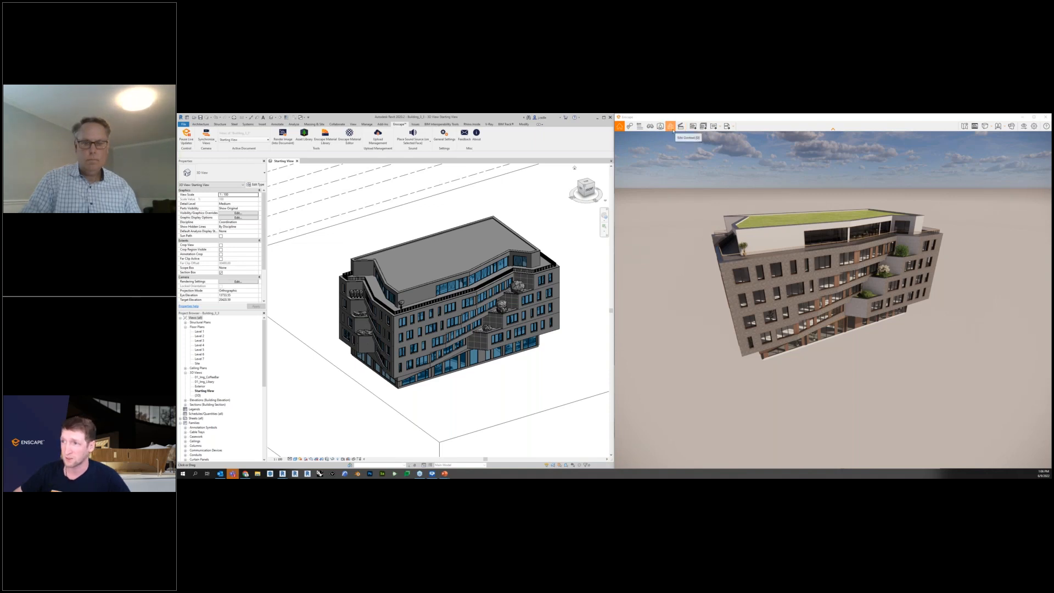
Start adding a site context to the rendered building, then reposition and enlarge the import window.
{"action": "left_click", "coordinate": [671, 127]}
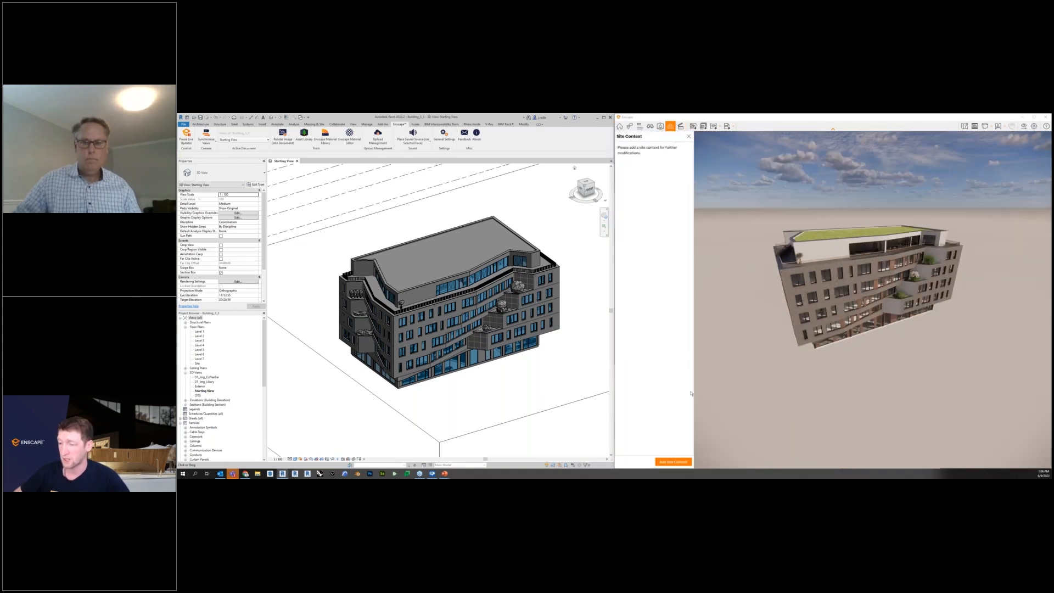
{"action": "left_click", "coordinate": [671, 463]}
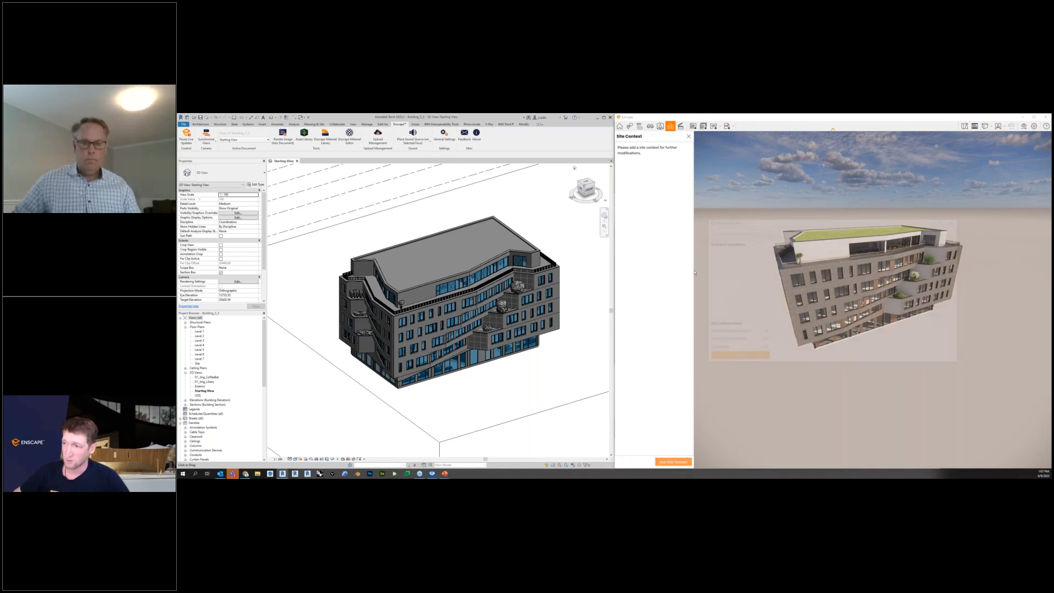
{"action": "left_click_drag", "start_coordinate": [731, 224], "coordinate": [407, 148]}
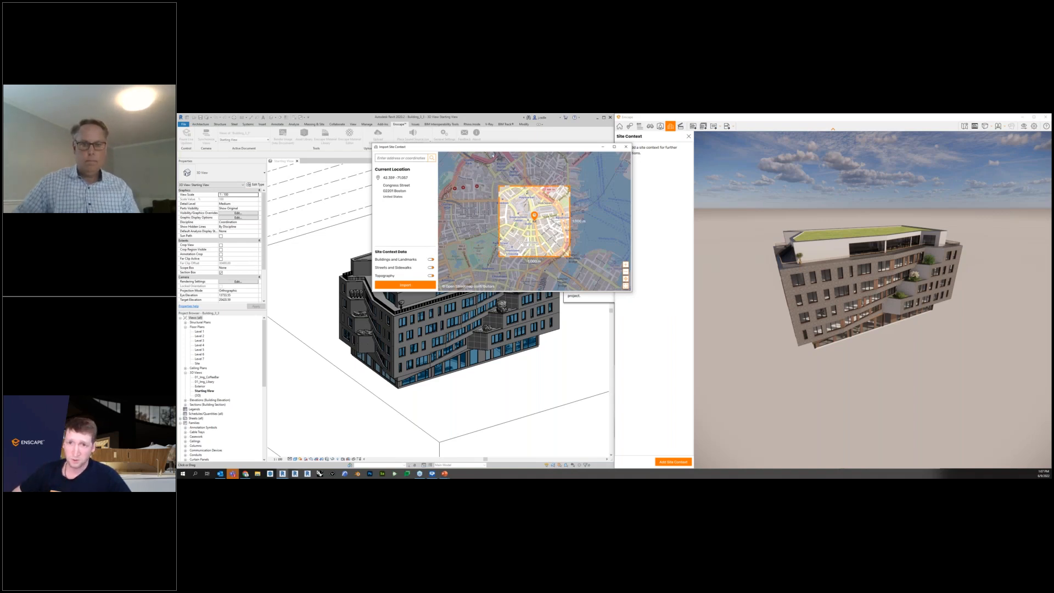
{"action": "left_click", "coordinate": [406, 158]}
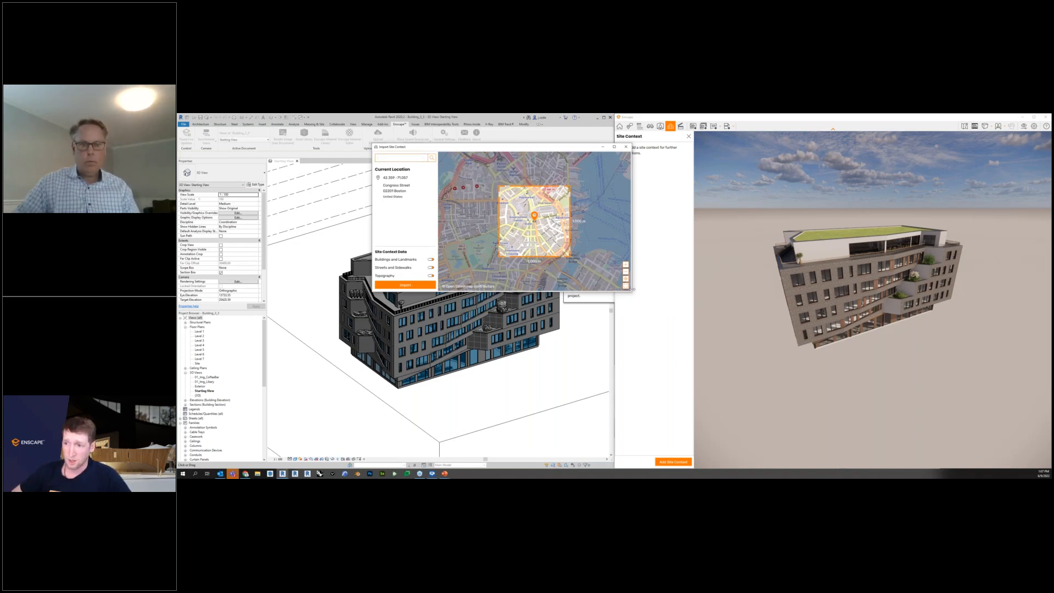
{"action": "left_click_drag", "start_coordinate": [638, 299], "coordinate": [764, 384]}
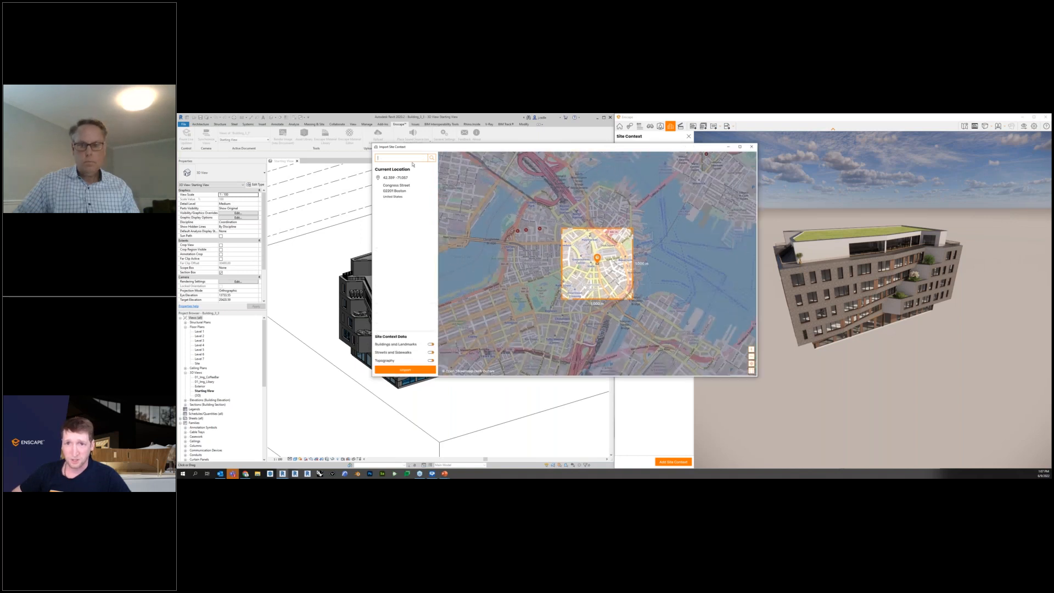
{"action": "left_click_drag", "start_coordinate": [428, 147], "coordinate": [357, 158]}
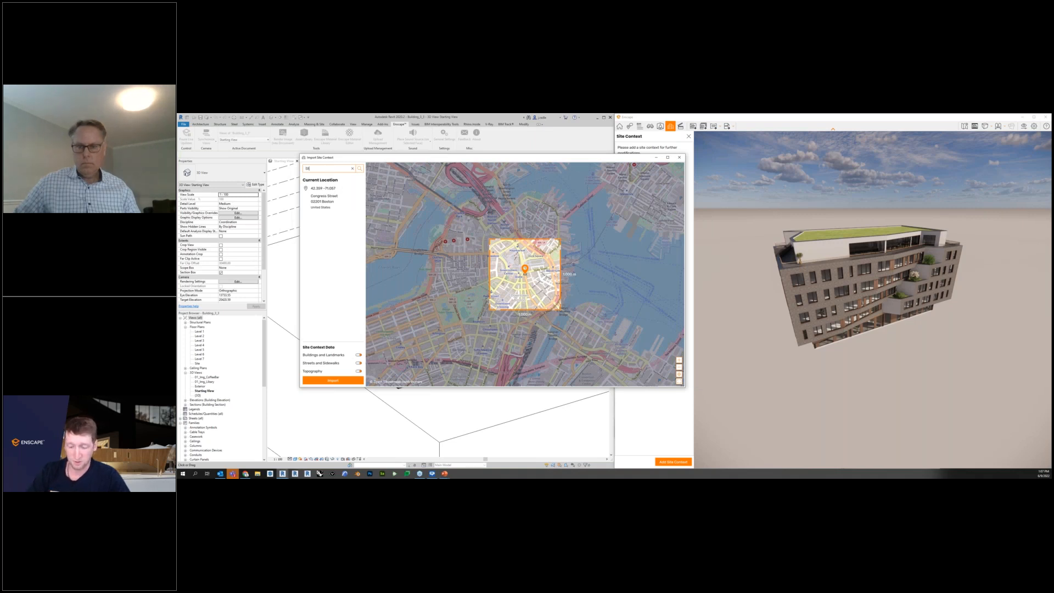
Search the site context map for St Paul and bring the city around the import area into view.
{"action": "type", "text": "paul"}
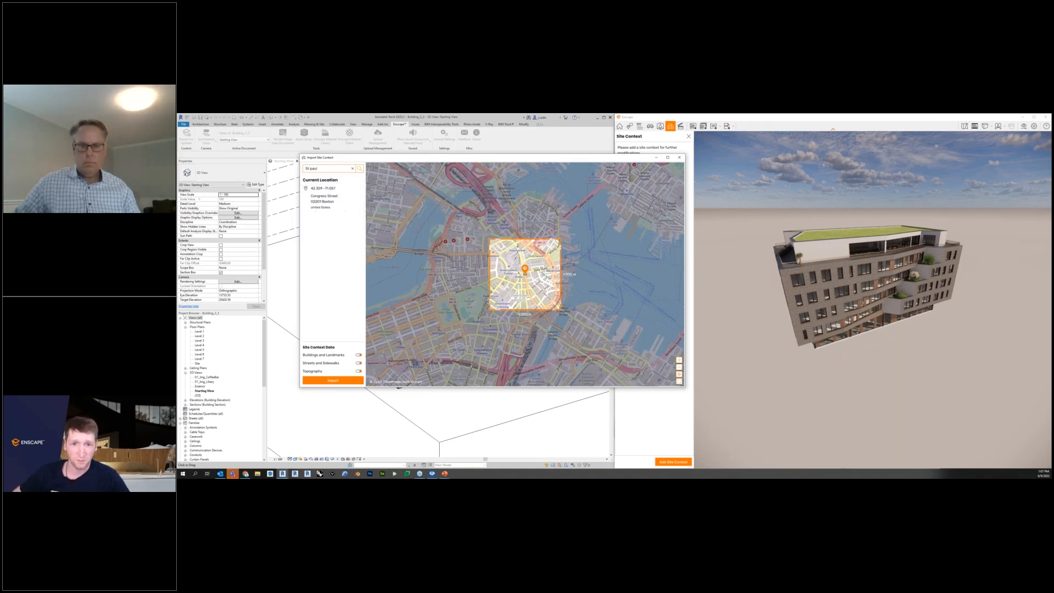
{"action": "key", "text": "Return"}
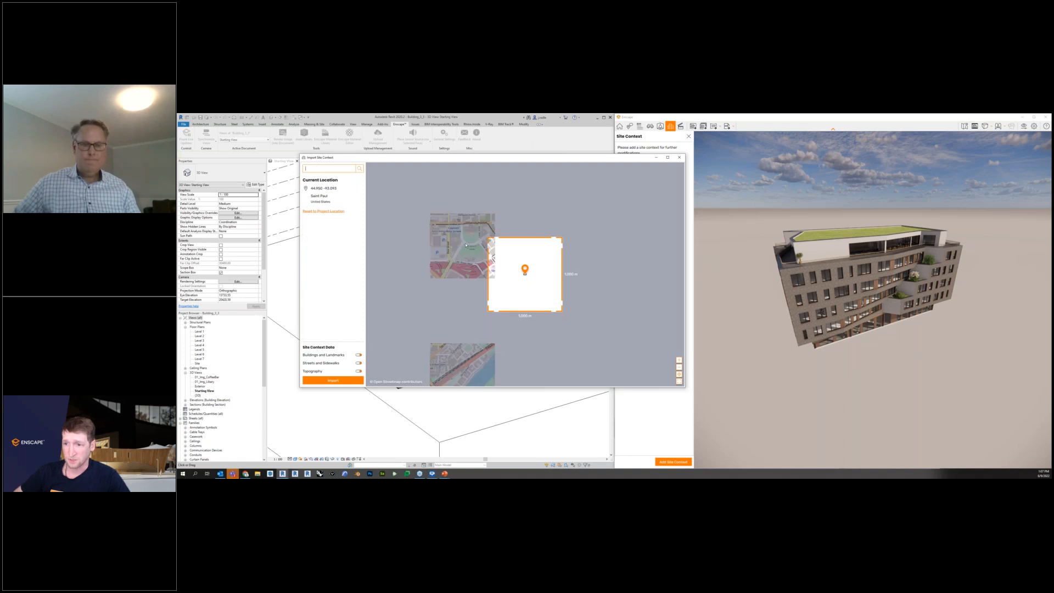
{"action": "left_click_drag", "start_coordinate": [568, 272], "coordinate": [542, 235]}
{"action": "scroll", "coordinate": [542, 236], "scroll_direction": "up", "scroll_amount": 2}
{"action": "scroll", "coordinate": [543, 236], "scroll_direction": "down", "scroll_amount": 3}
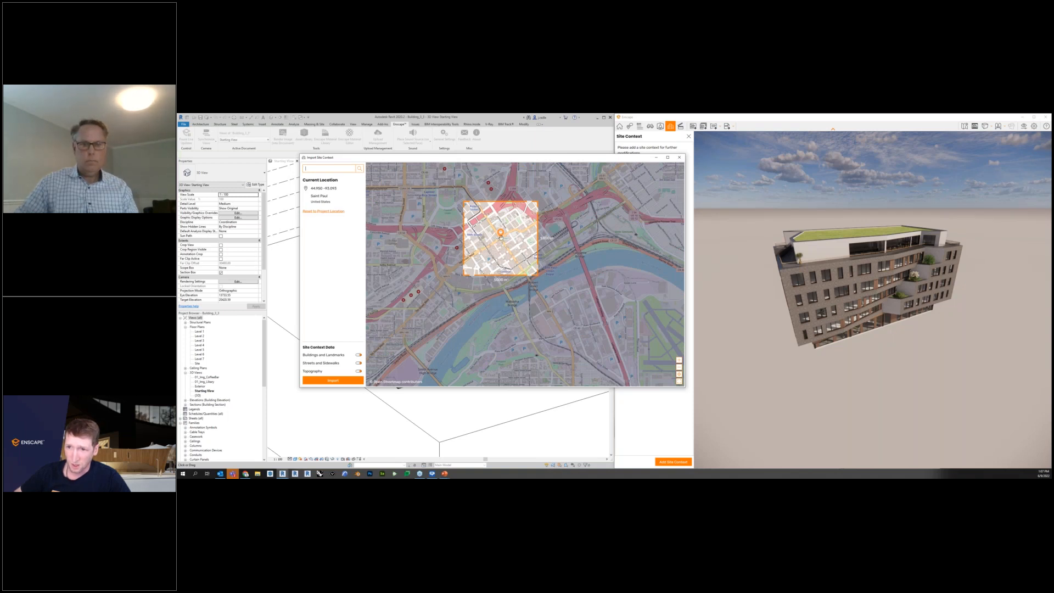
Move the project location pin across the river to the site on River Park Plaza.
{"action": "left_click_drag", "start_coordinate": [500, 237], "coordinate": [534, 313]}
{"action": "scroll", "coordinate": [546, 321], "scroll_direction": "up", "scroll_amount": 3}
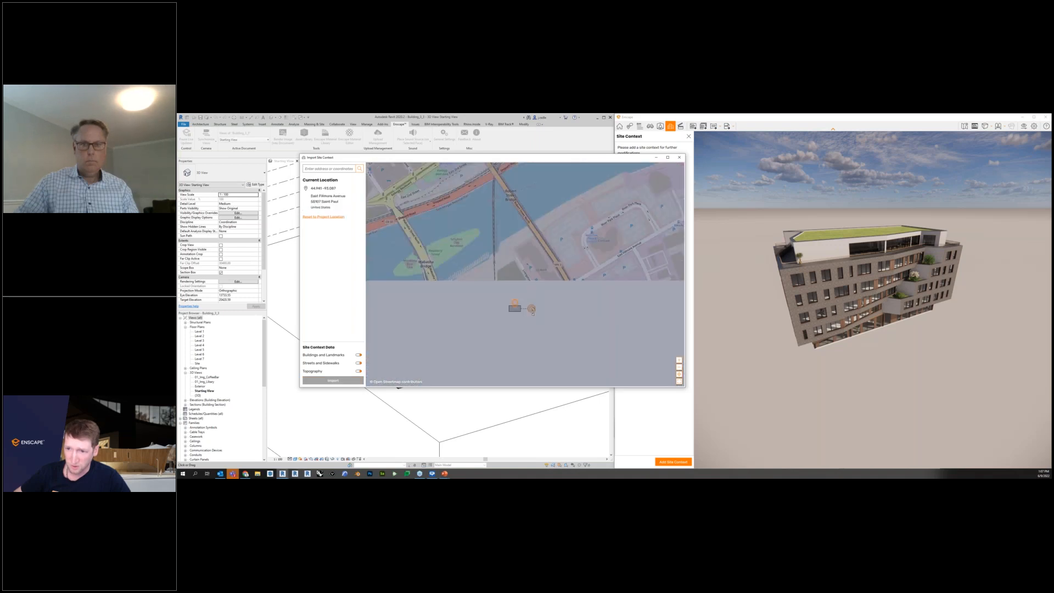
{"action": "left_click_drag", "start_coordinate": [561, 283], "coordinate": [582, 222]}
{"action": "left_click_drag", "start_coordinate": [488, 285], "coordinate": [450, 304]}
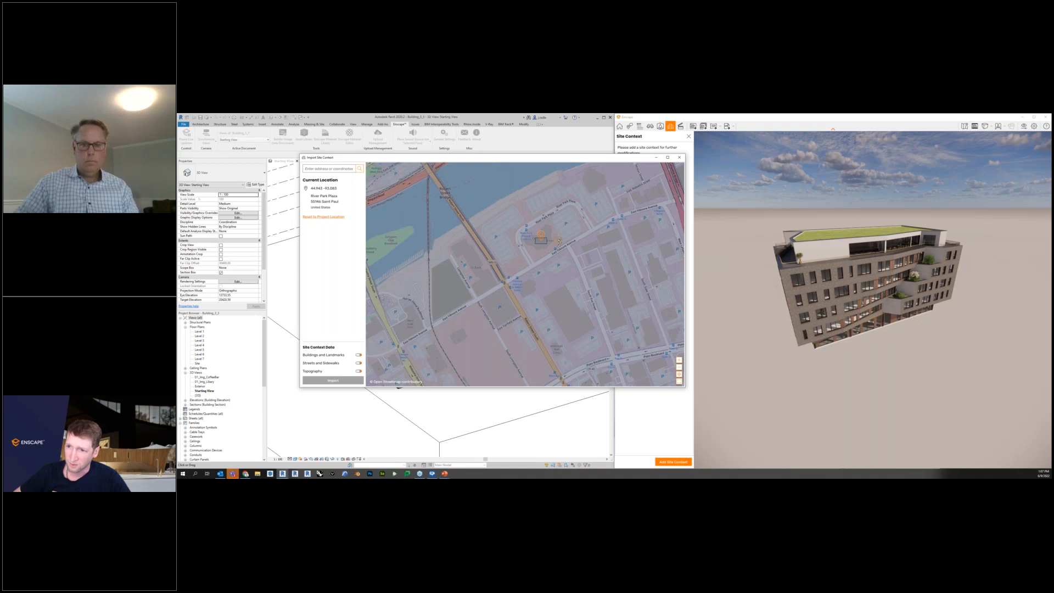
{"action": "left_click_drag", "start_coordinate": [559, 241], "coordinate": [558, 232]}
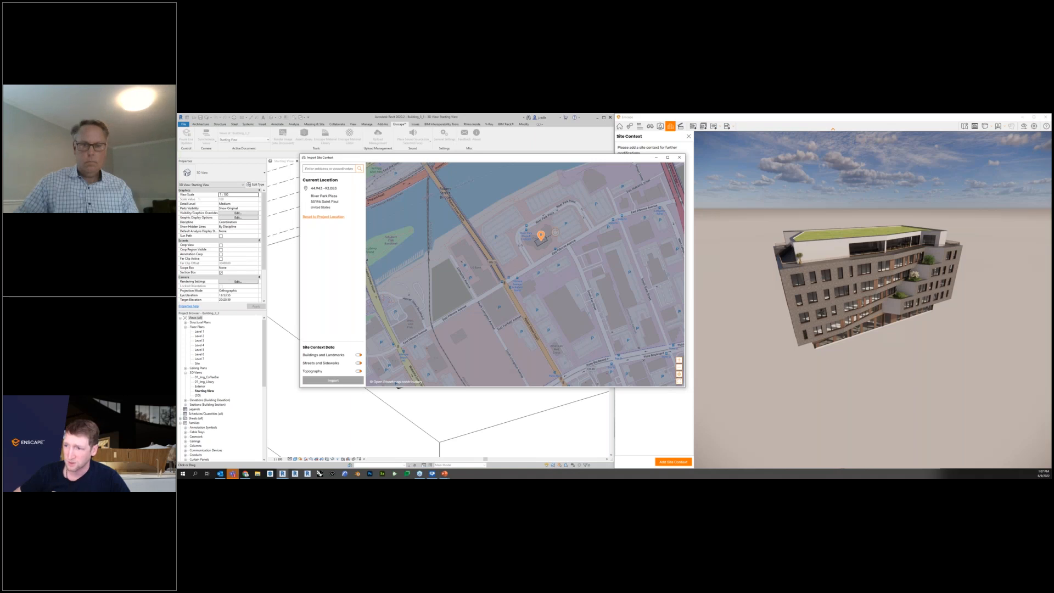
{"action": "scroll", "coordinate": [525, 265], "scroll_direction": "down", "scroll_amount": 2}
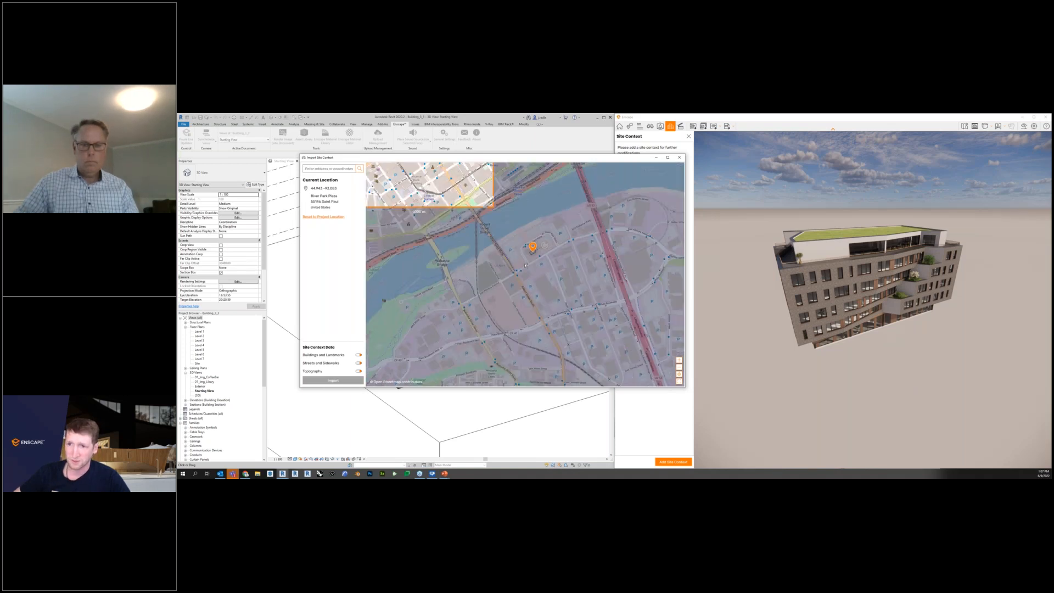
{"action": "scroll", "coordinate": [520, 266], "scroll_direction": "down", "scroll_amount": 2}
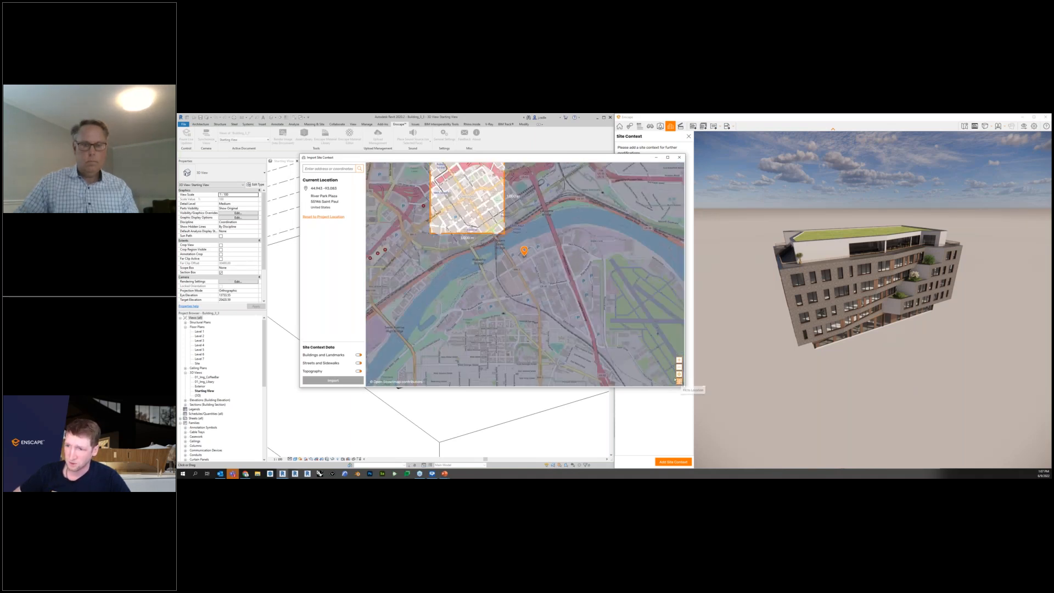
Recenter the import area on the location pin and enlarge it to about 1,700 m wide.
{"action": "left_click", "coordinate": [679, 380]}
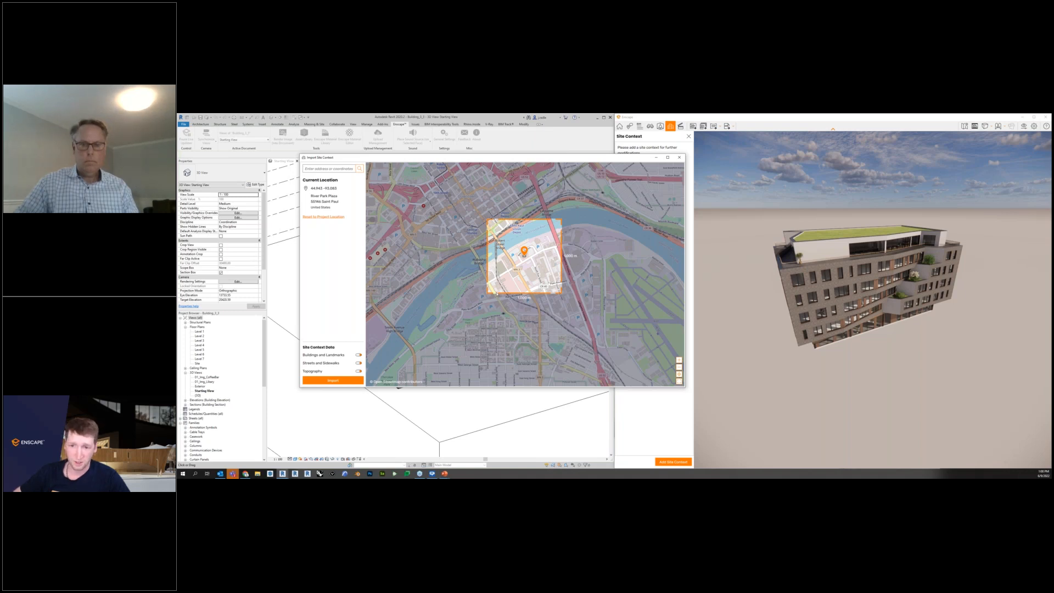
{"action": "left_click_drag", "start_coordinate": [488, 292], "coordinate": [459, 310]}
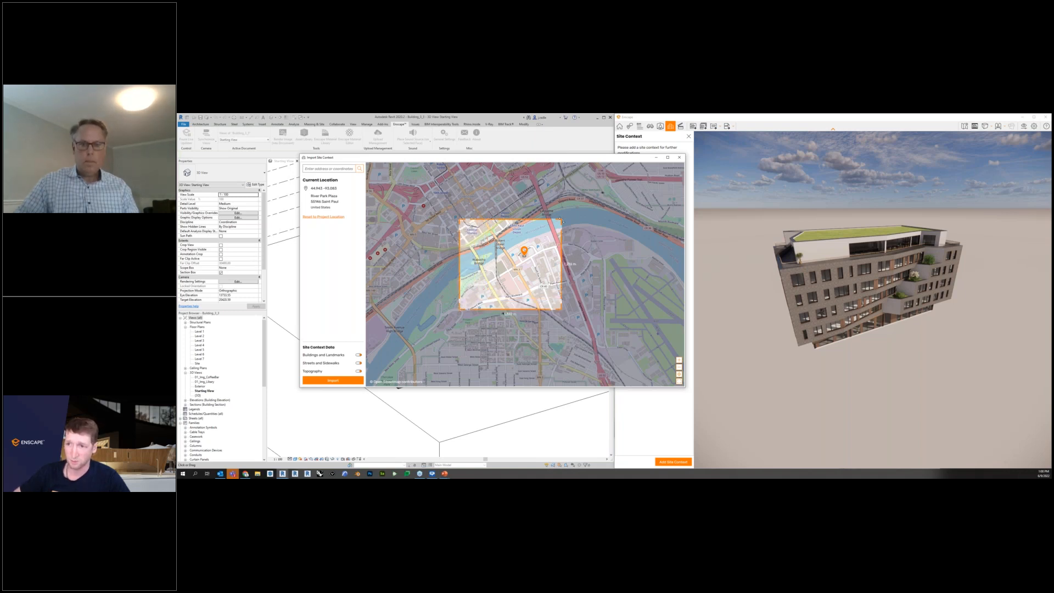
{"action": "left_click_drag", "start_coordinate": [560, 220], "coordinate": [585, 197]}
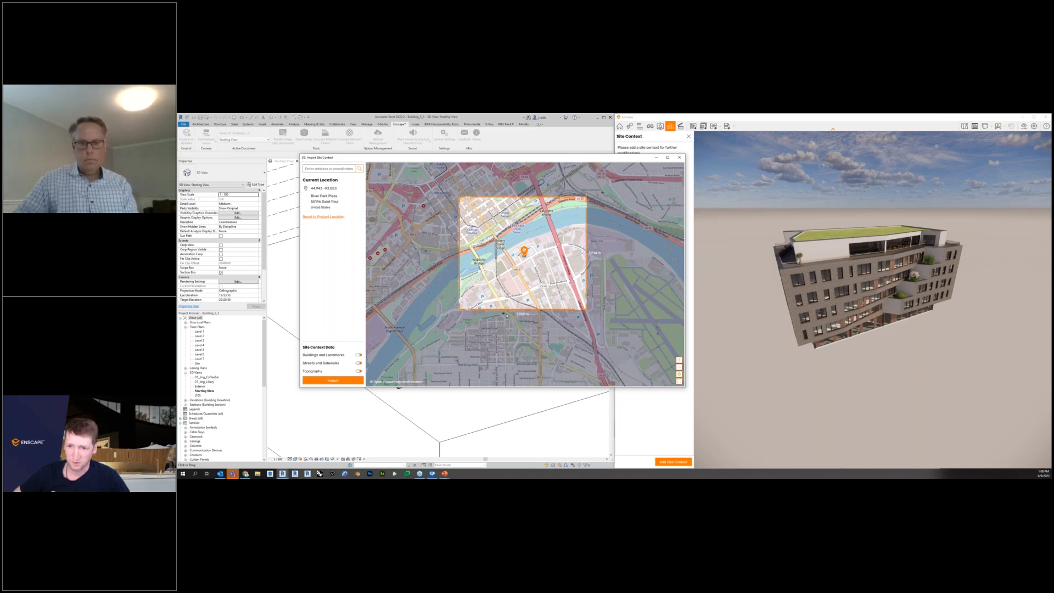
Move the project location pin to the block on East Fillmore Avenue, with the import area centered around it.
{"action": "scroll", "coordinate": [486, 316], "scroll_direction": "up", "scroll_amount": 2}
{"action": "scroll", "coordinate": [486, 316], "scroll_direction": "up", "scroll_amount": 1}
{"action": "scroll", "coordinate": [487, 312], "scroll_direction": "down", "scroll_amount": 1}
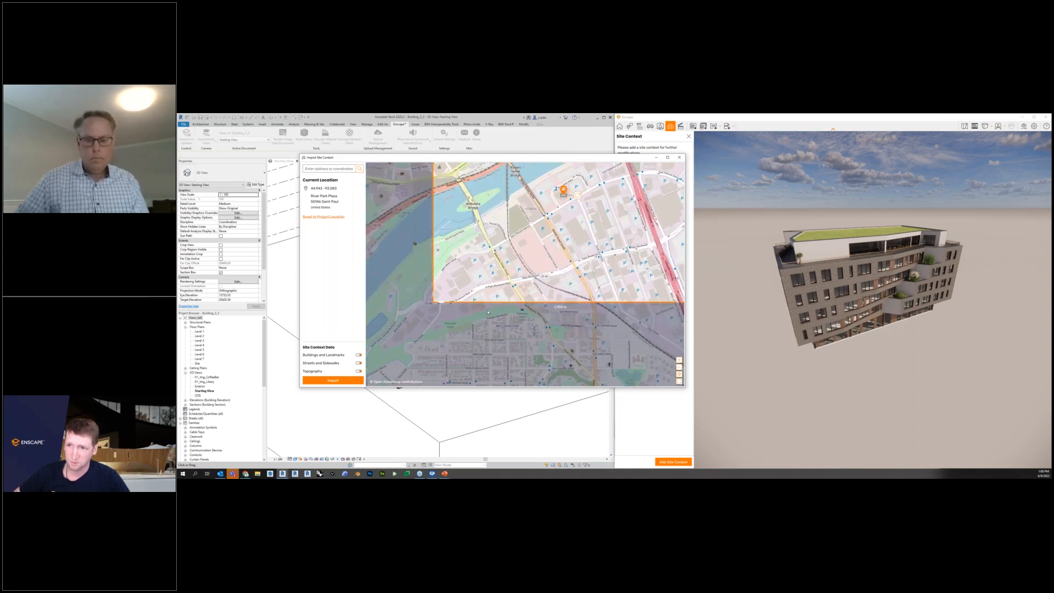
{"action": "left_click_drag", "start_coordinate": [564, 193], "coordinate": [534, 236]}
{"action": "scroll", "coordinate": [534, 236], "scroll_direction": "up", "scroll_amount": 1}
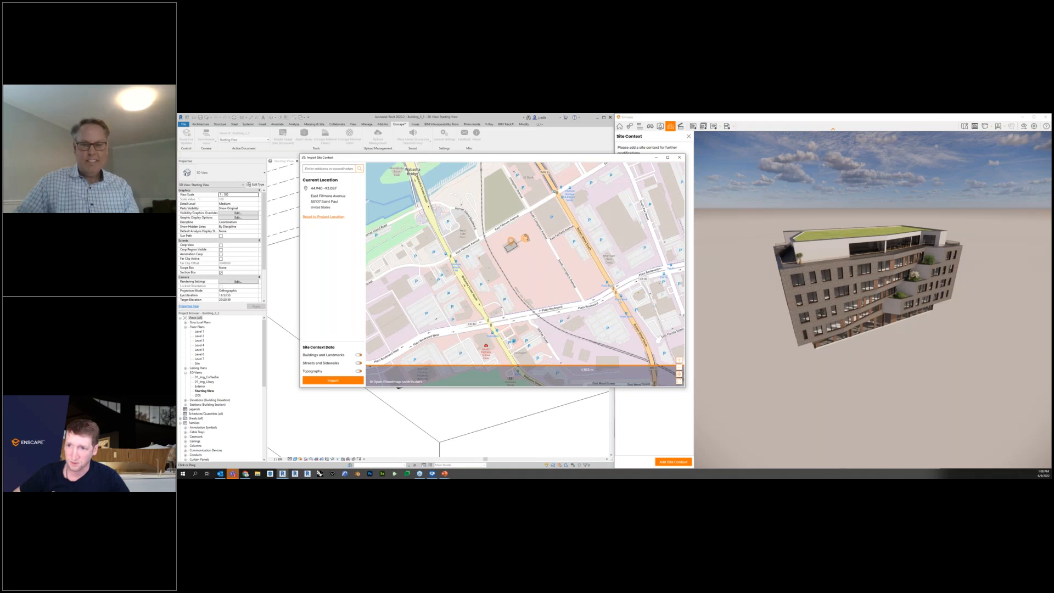
{"action": "scroll", "coordinate": [530, 243], "scroll_direction": "down", "scroll_amount": 5}
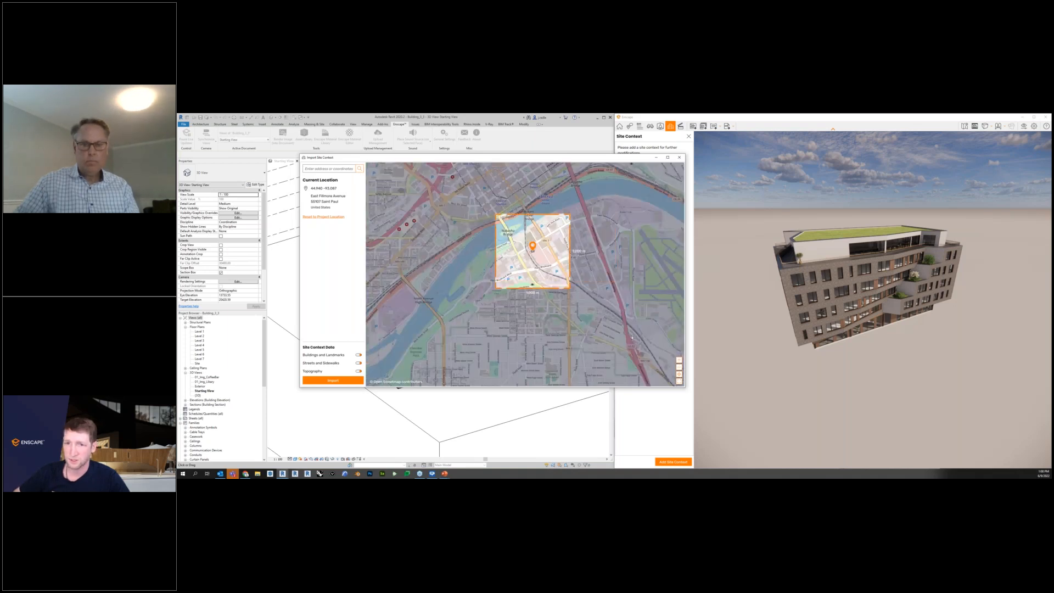
Enlarge the import area at its southwest and northeast corners and import the site context data.
{"action": "left_click_drag", "start_coordinate": [495, 288], "coordinate": [460, 311]}
{"action": "left_click_drag", "start_coordinate": [571, 213], "coordinate": [584, 200]}
{"action": "left_click", "coordinate": [340, 383]}
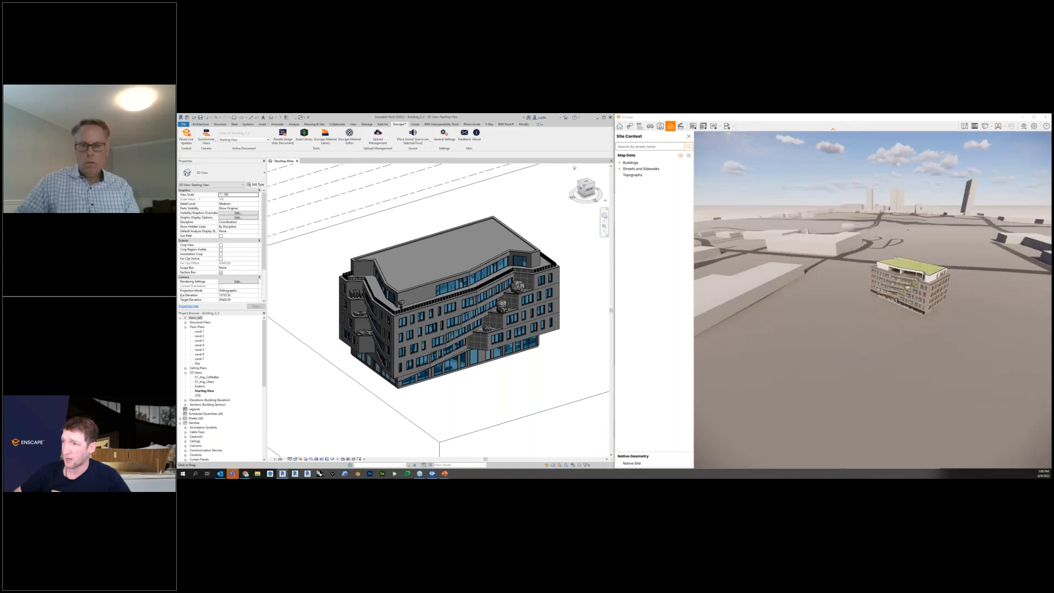
Try the map data's visibility toggle and locate the long building beside the model among the Wabasha Street South entries.
{"action": "left_click", "coordinate": [680, 156]}
{"action": "left_click", "coordinate": [681, 156]}
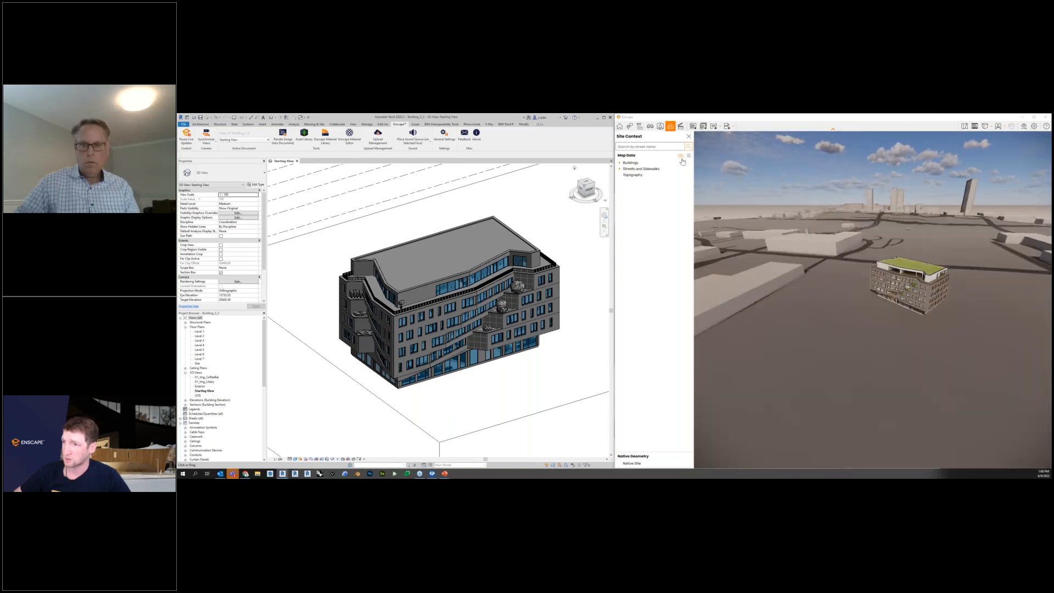
{"action": "left_click", "coordinate": [746, 291]}
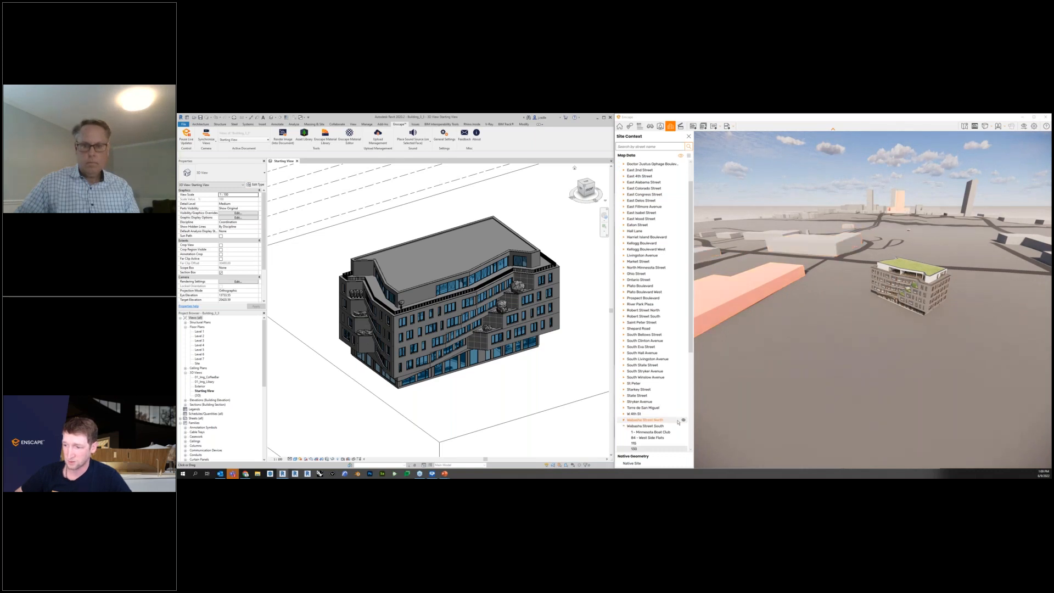
{"action": "scroll", "coordinate": [665, 431], "scroll_direction": "down", "scroll_amount": 3}
{"action": "scroll", "coordinate": [665, 431], "scroll_direction": "down", "scroll_amount": 3}
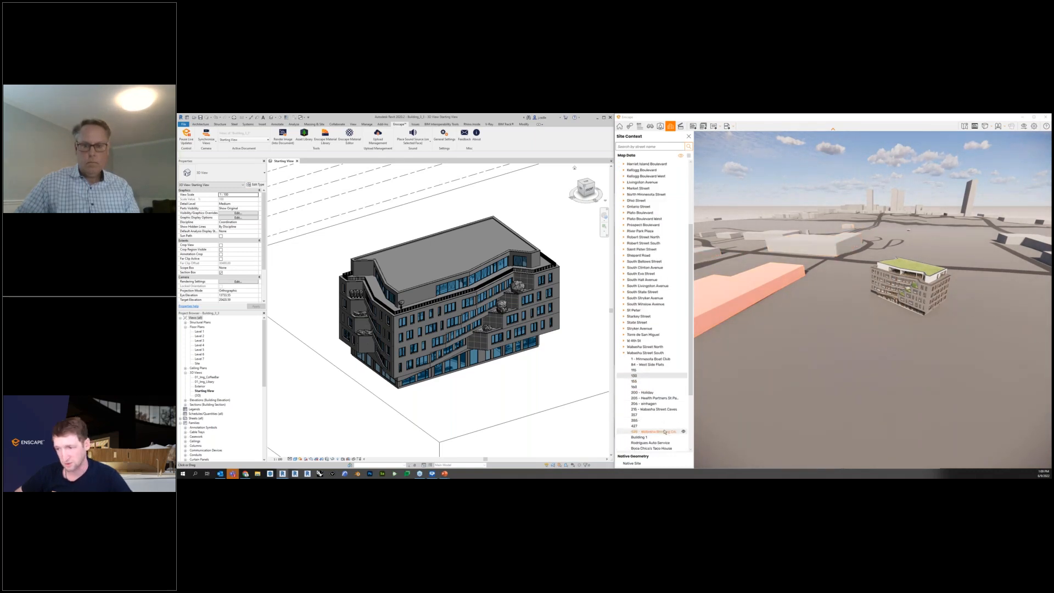
{"action": "left_click", "coordinate": [623, 352]}
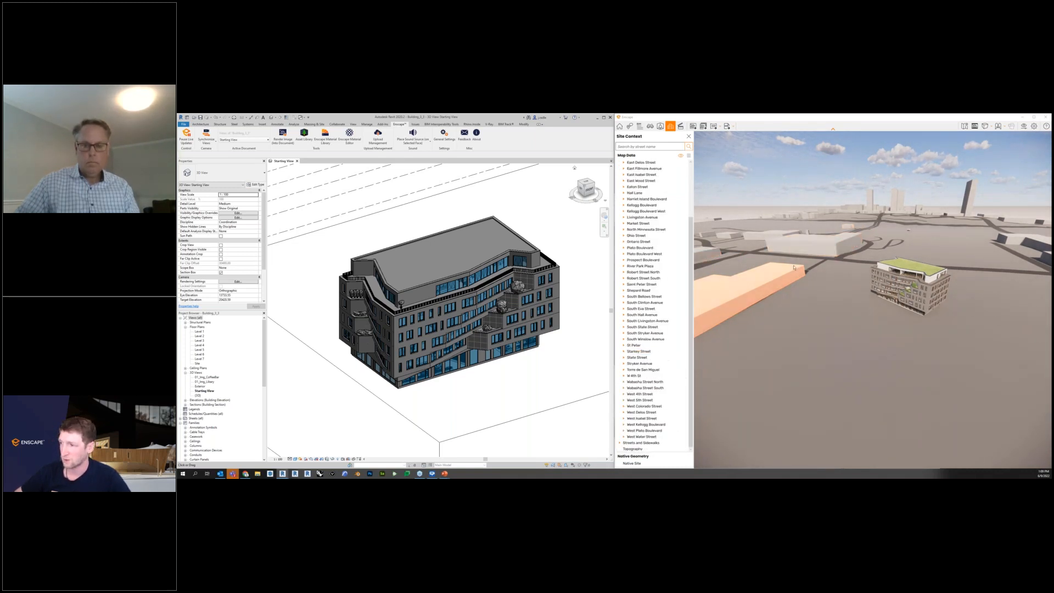
Expand the Streets and Sidewalks category and locate East Fillmore Avenue in the list and the scene.
{"action": "left_click", "coordinate": [621, 443]}
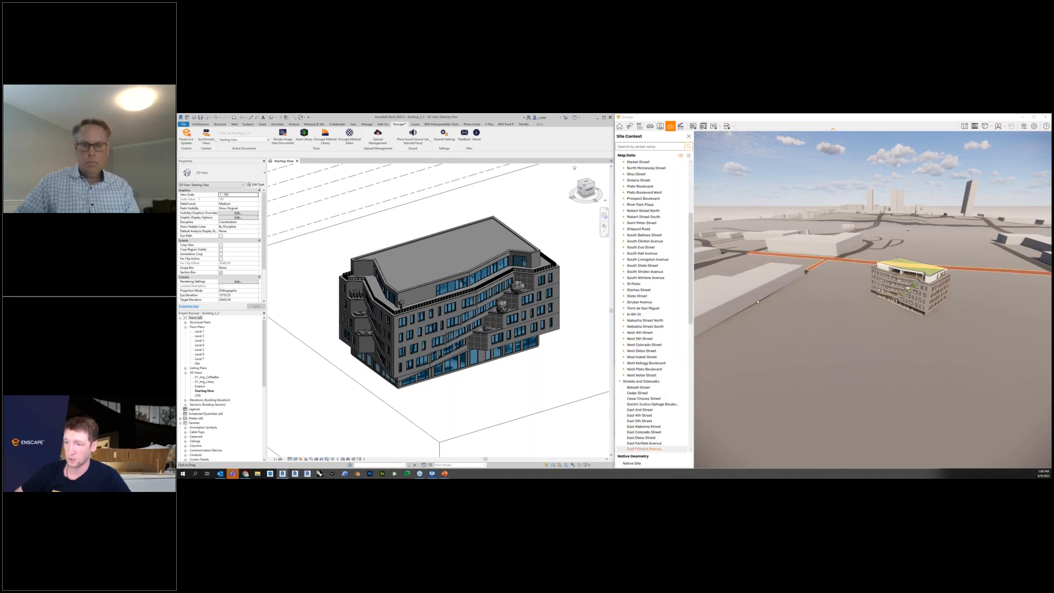
{"action": "scroll", "coordinate": [655, 403], "scroll_direction": "down", "scroll_amount": 9}
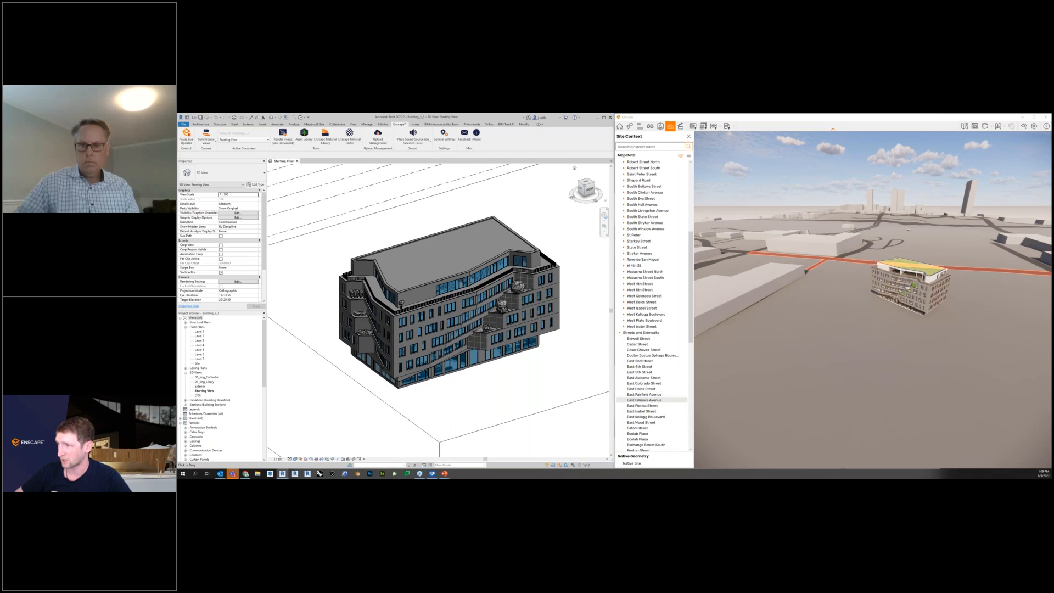
{"action": "right_click_drag", "start_coordinate": [879, 258], "coordinate": [873, 291]}
{"action": "scroll", "coordinate": [651, 228], "scroll_direction": "up", "scroll_amount": 12}
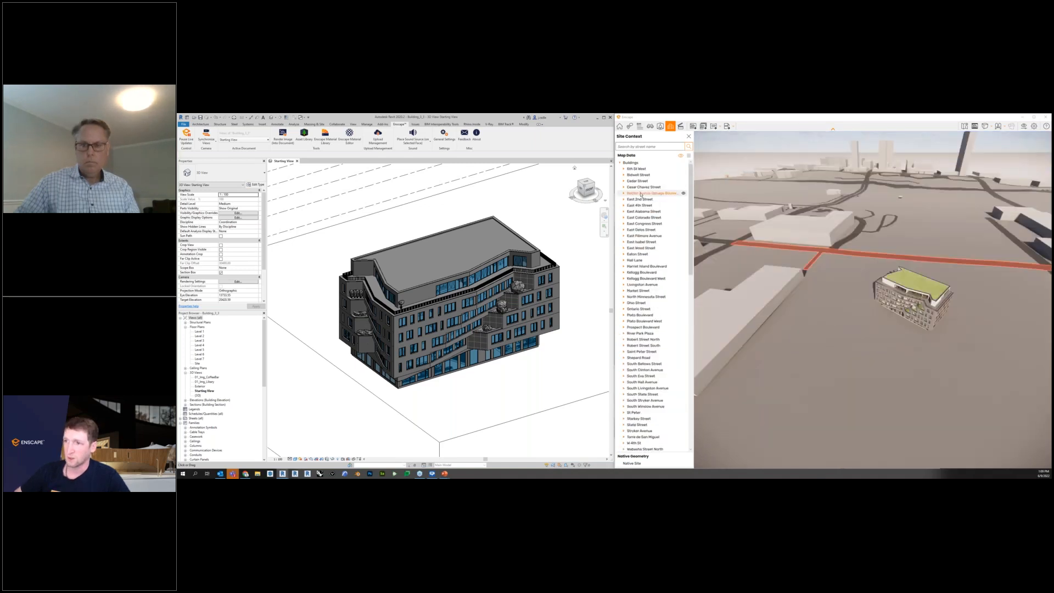
Collapse the Buildings and the Streets and Sidewalks lists and try the visibility control of a map data category.
{"action": "left_click", "coordinate": [620, 163]}
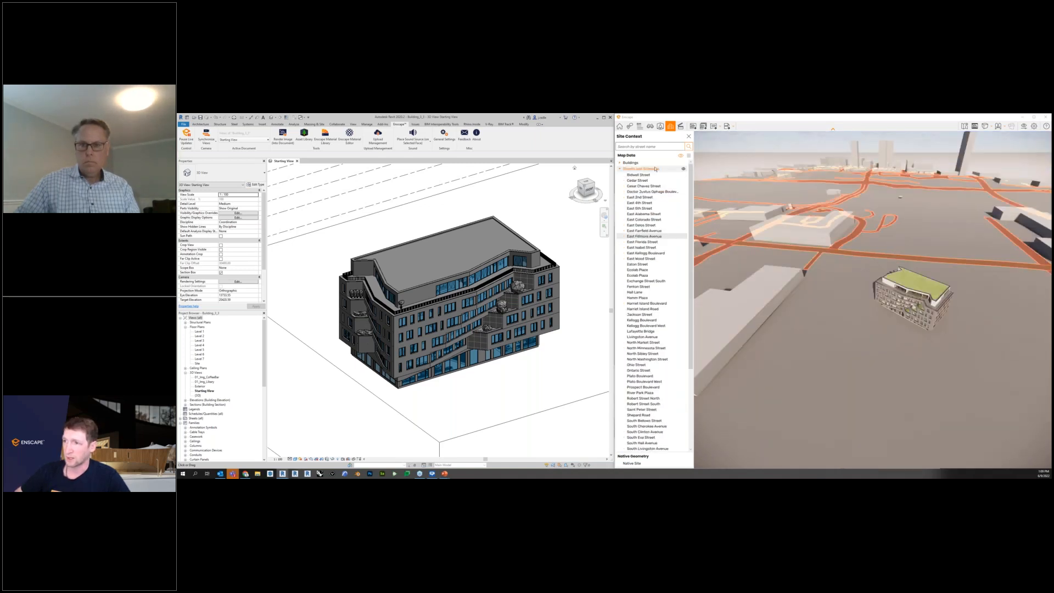
{"action": "left_click", "coordinate": [620, 169]}
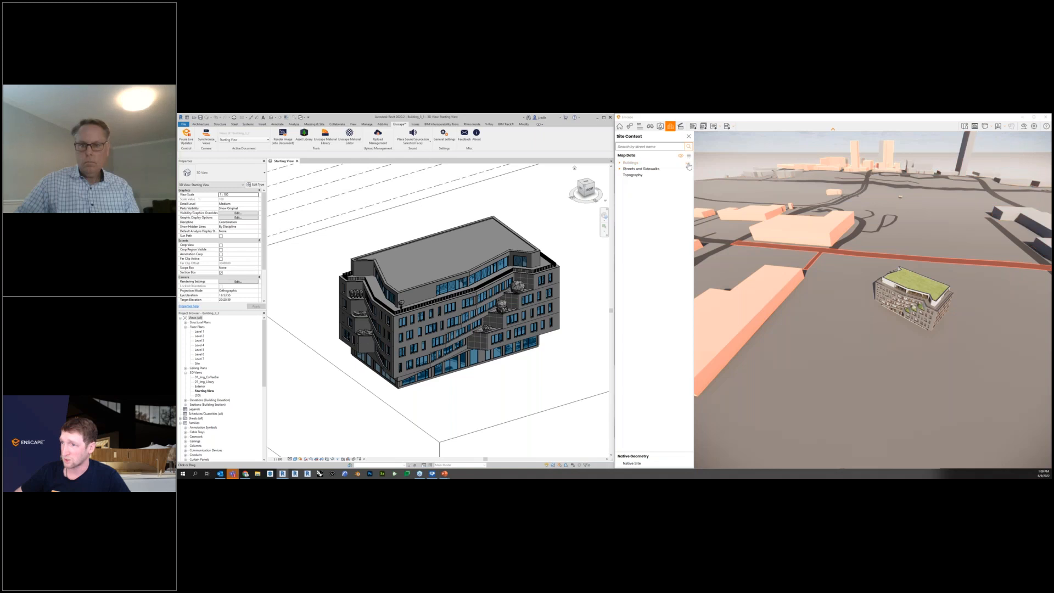
{"action": "left_click", "coordinate": [690, 172]}
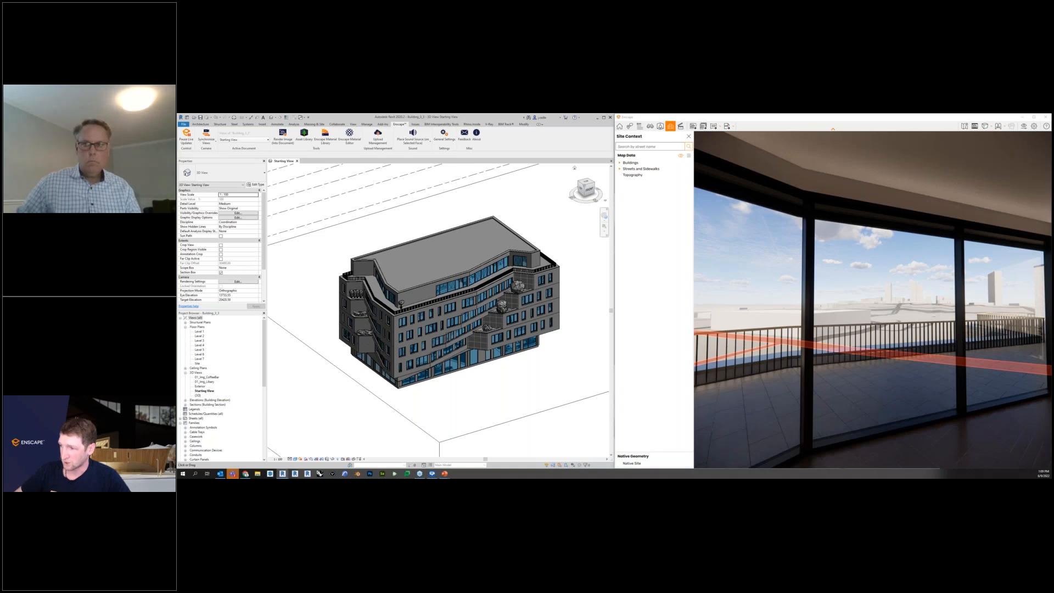
Return to the exterior view, edit the imported site context's rotation and position relative to the building, and confirm the changes.
{"action": "left_click", "coordinate": [619, 126]}
{"action": "left_click", "coordinate": [688, 136]}
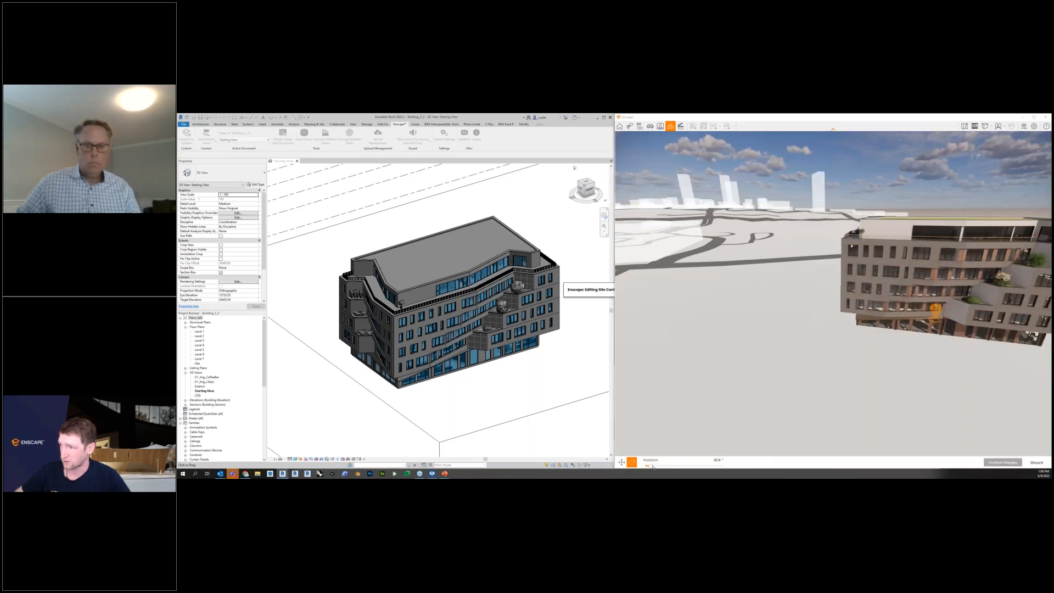
{"action": "left_click_drag", "start_coordinate": [655, 466], "coordinate": [652, 466]}
{"action": "left_click", "coordinate": [622, 464]}
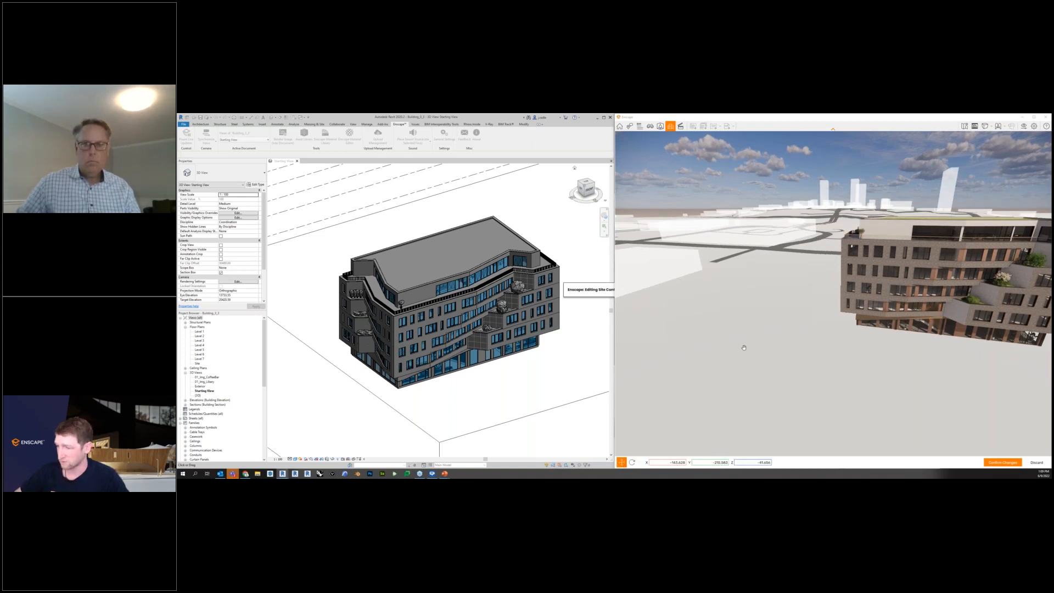
{"action": "left_click", "coordinate": [995, 463]}
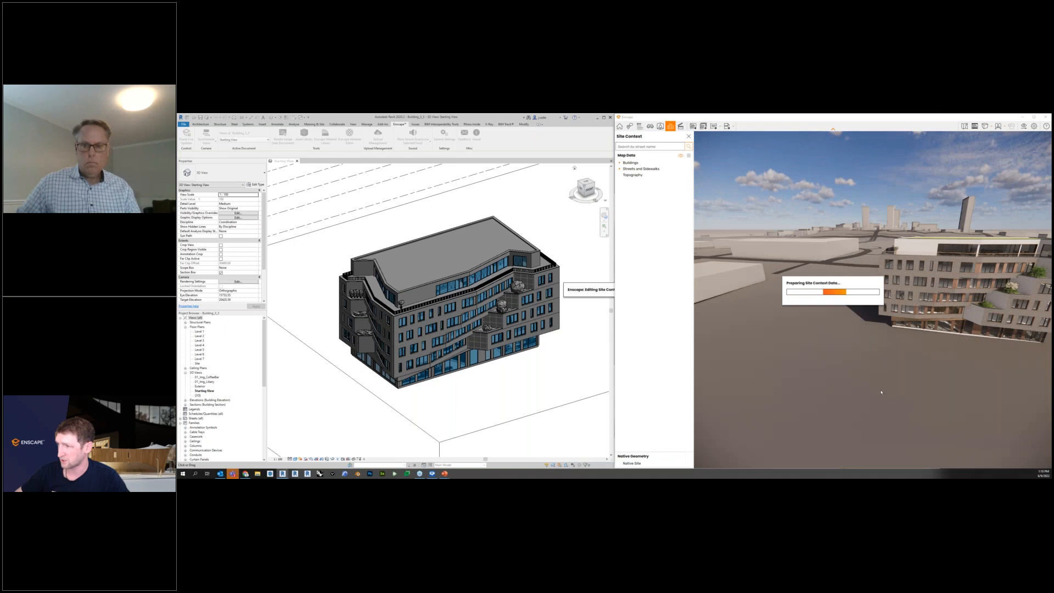
Reopen the imported site context for editing, nudge its position relative to the building, and confirm the changes.
{"action": "left_click", "coordinate": [689, 156]}
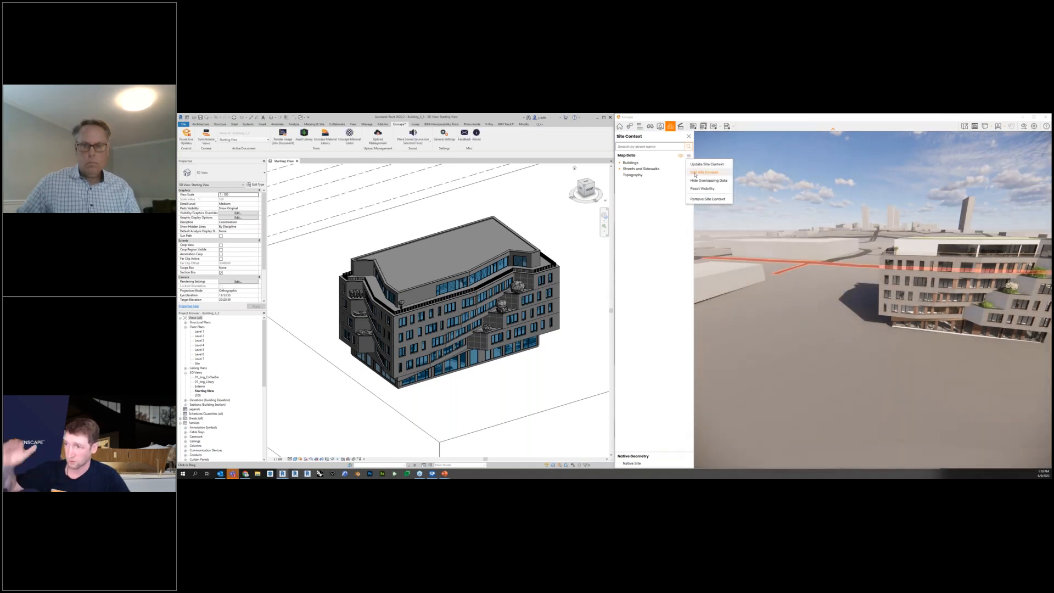
{"action": "left_click", "coordinate": [705, 172]}
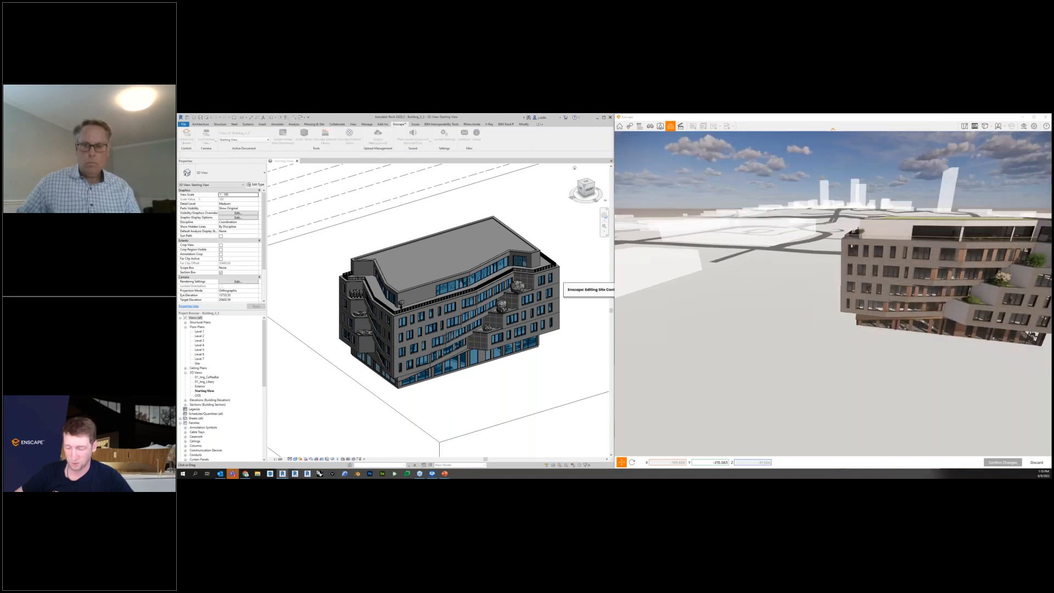
{"action": "mouse_move", "coordinate": [808, 337]}
{"action": "left_mouse_down"}
{"action": "mouse_move", "coordinate": [808, 324]}
{"action": "mouse_move", "coordinate": [806, 336]}
{"action": "left_mouse_up"}
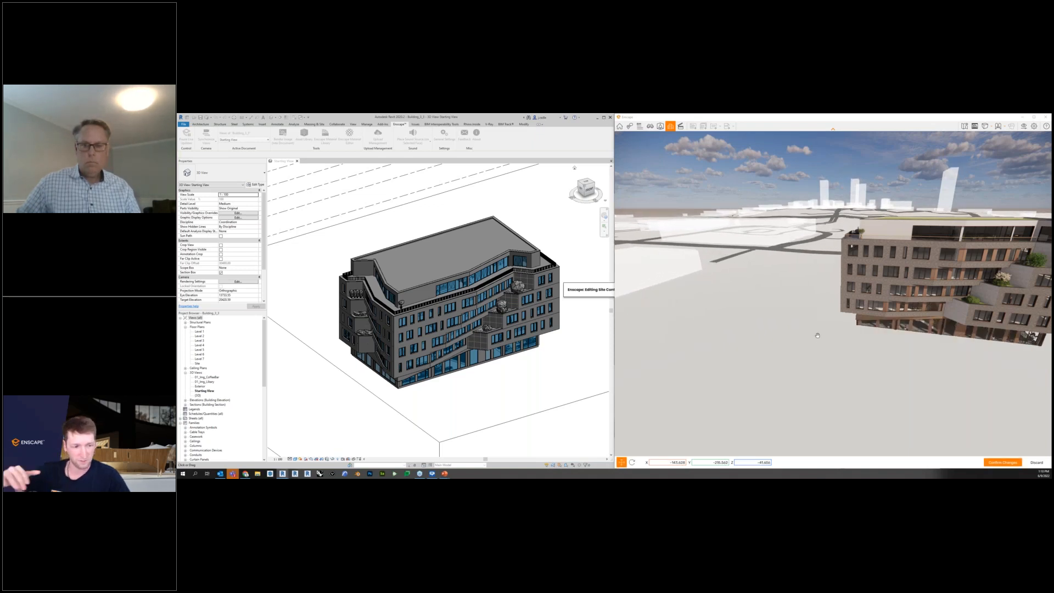
{"action": "left_click", "coordinate": [1004, 463]}
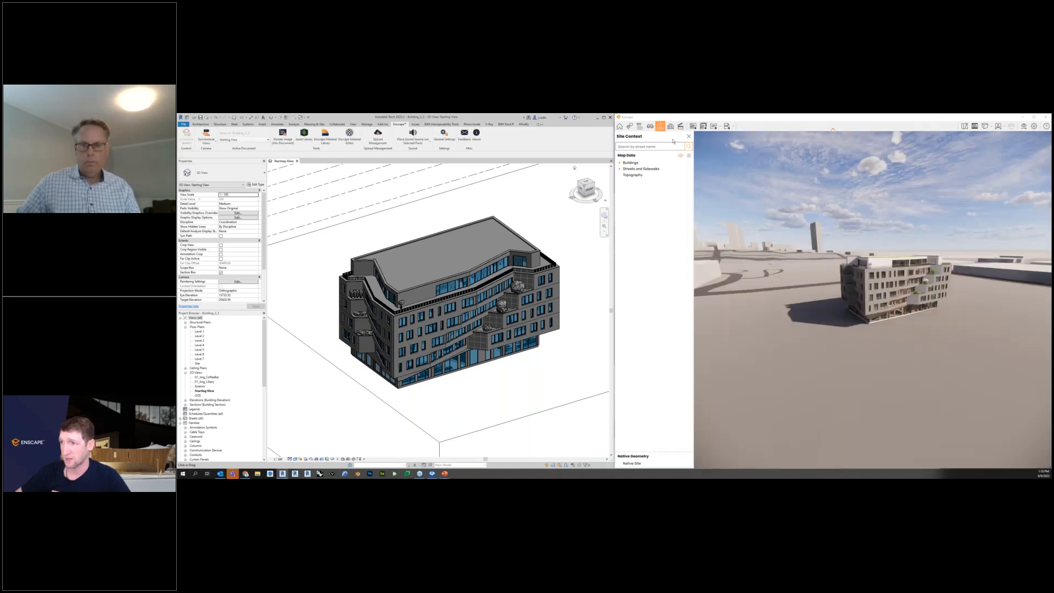
Open the Asset Library, filter it to the Vegetation category, and pick a green broadleaf tree for placement.
{"action": "left_click", "coordinate": [661, 126]}
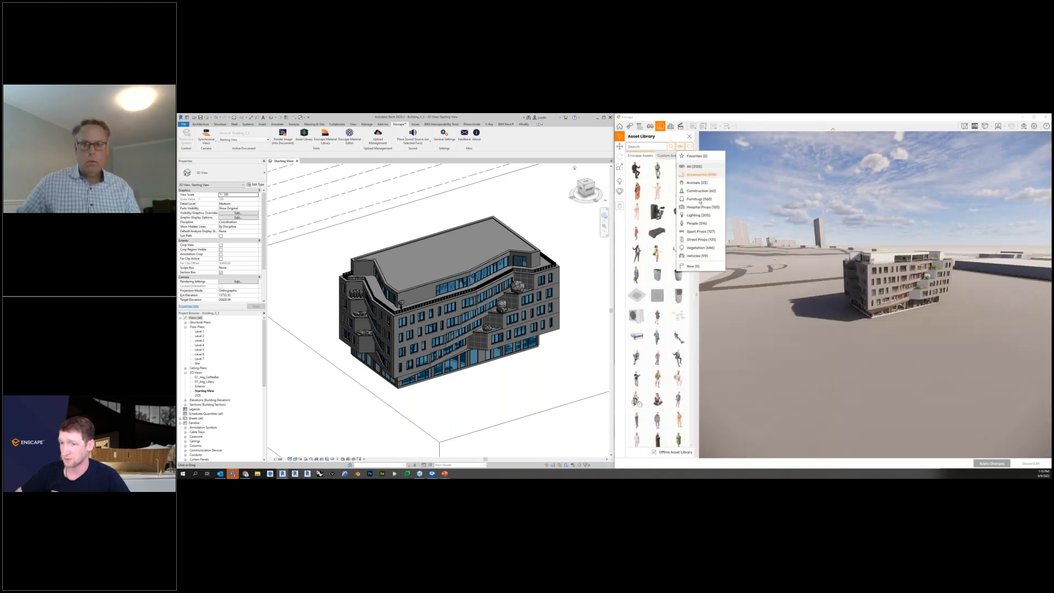
{"action": "left_click", "coordinate": [680, 146]}
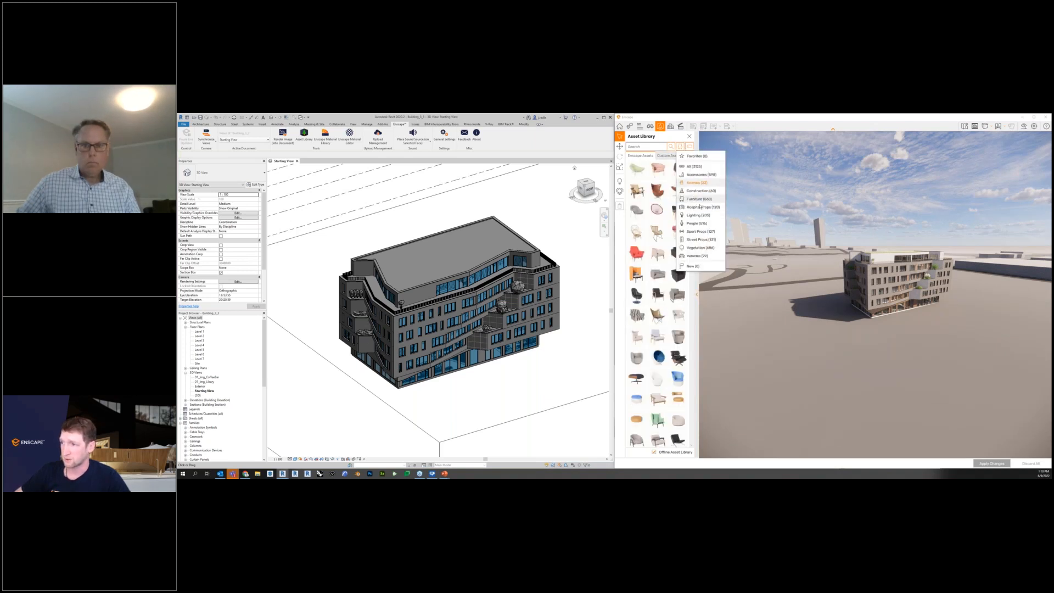
{"action": "left_click", "coordinate": [698, 247]}
{"action": "scroll", "coordinate": [662, 368], "scroll_direction": "down", "scroll_amount": 5}
{"action": "scroll", "coordinate": [658, 378], "scroll_direction": "down", "scroll_amount": 8}
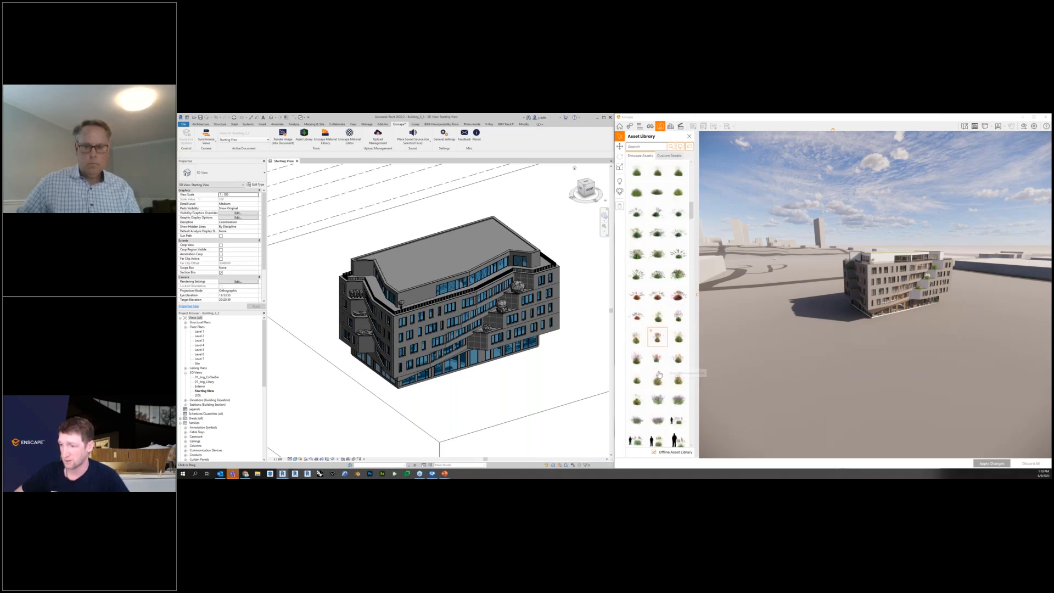
{"action": "left_click", "coordinate": [679, 337]}
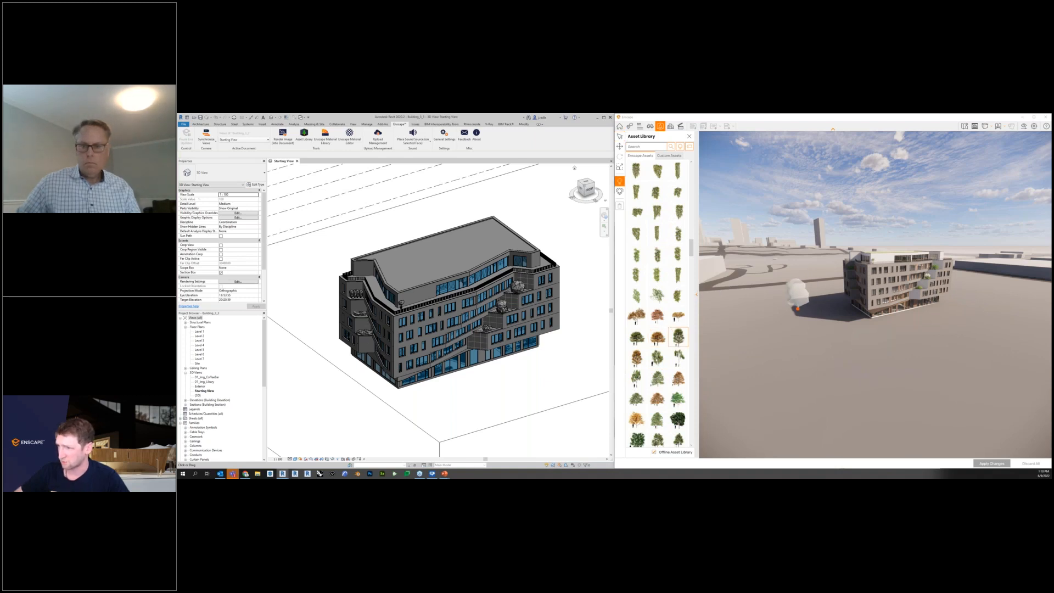
Place four trees around the building, three on one side and one on the opposite side, and apply the changes.
{"action": "left_click", "coordinate": [795, 307]}
{"action": "left_click", "coordinate": [810, 325]}
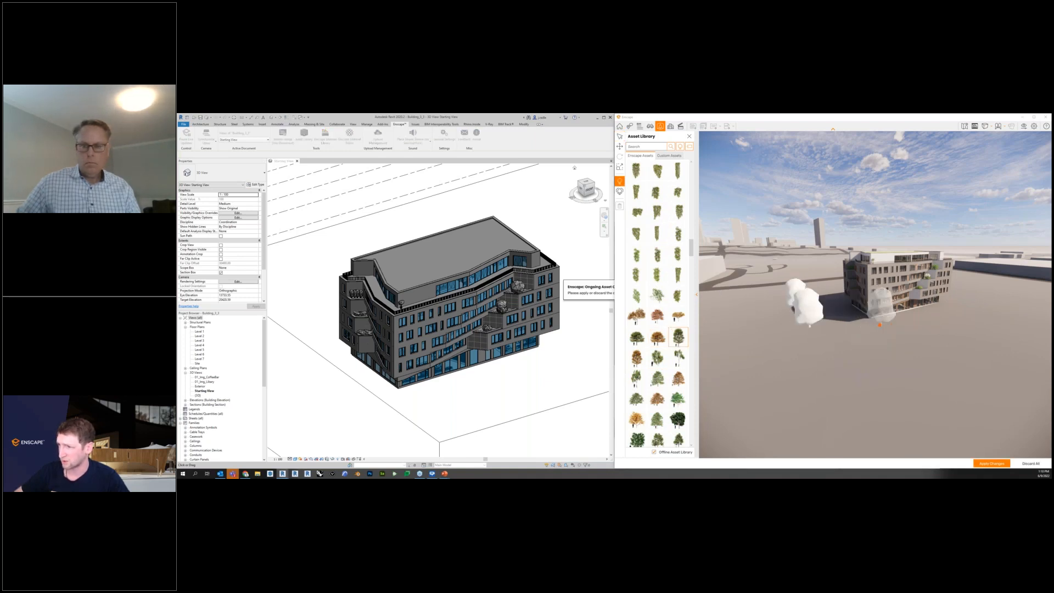
{"action": "left_click", "coordinate": [880, 325]}
{"action": "right_click_drag", "start_coordinate": [879, 325], "coordinate": [939, 340]}
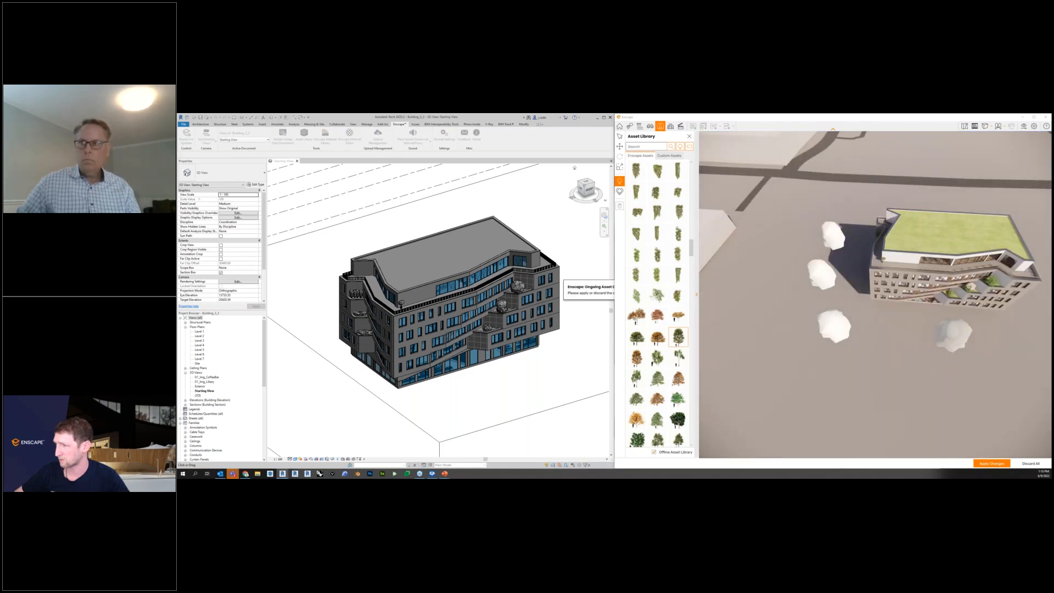
{"action": "left_click", "coordinate": [952, 338]}
{"action": "right_click_drag", "start_coordinate": [952, 338], "coordinate": [1017, 326]}
{"action": "key", "text": "Escape"}
{"action": "left_click", "coordinate": [993, 464]}
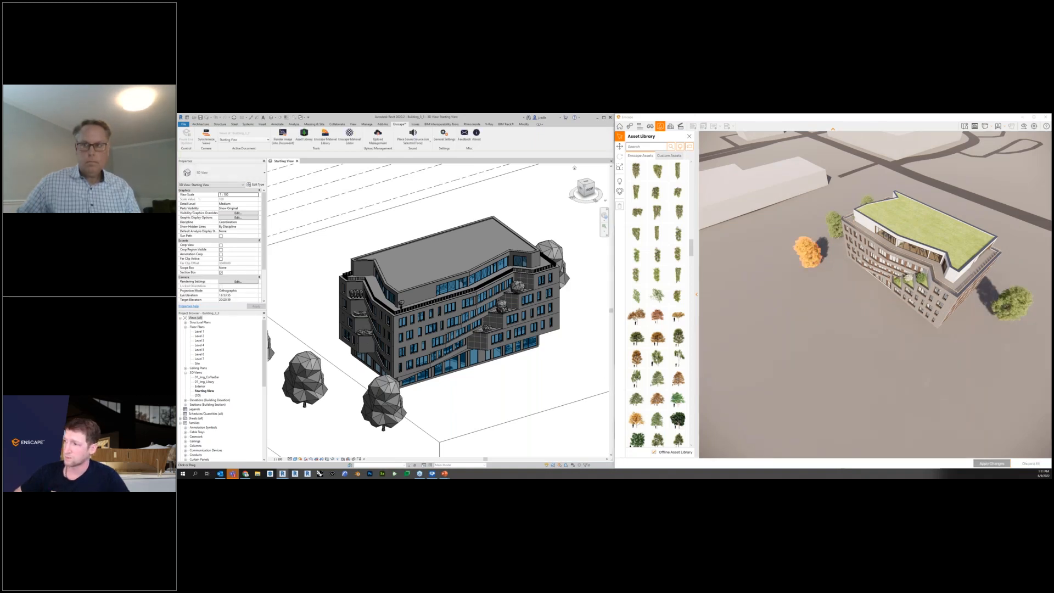
Update the site context by enlarging the import area around the East Fillmore Avenue location on the map and importing it again.
{"action": "left_click", "coordinate": [619, 126]}
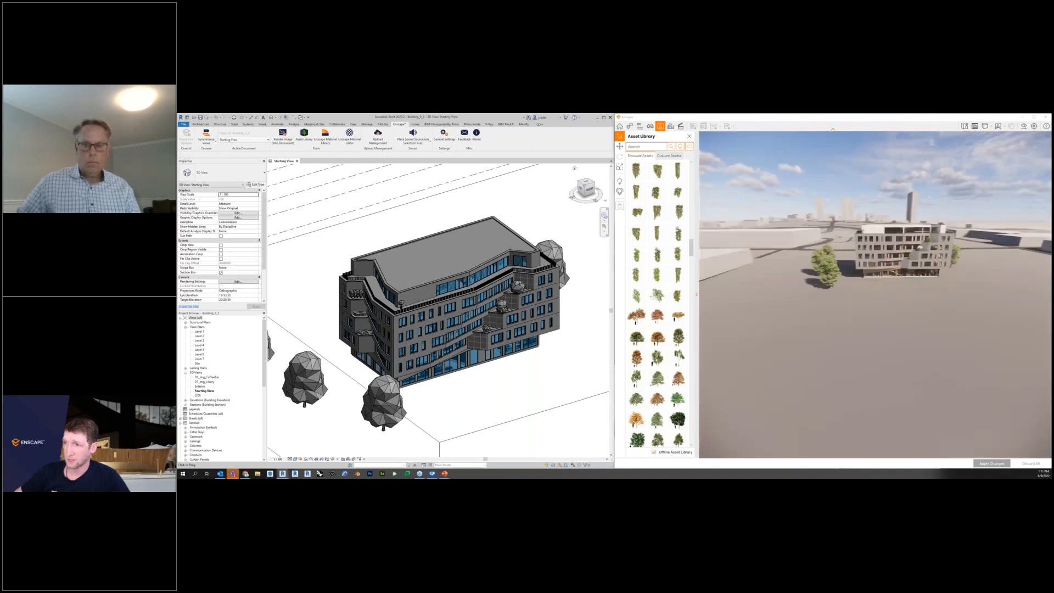
{"action": "left_click", "coordinate": [670, 126]}
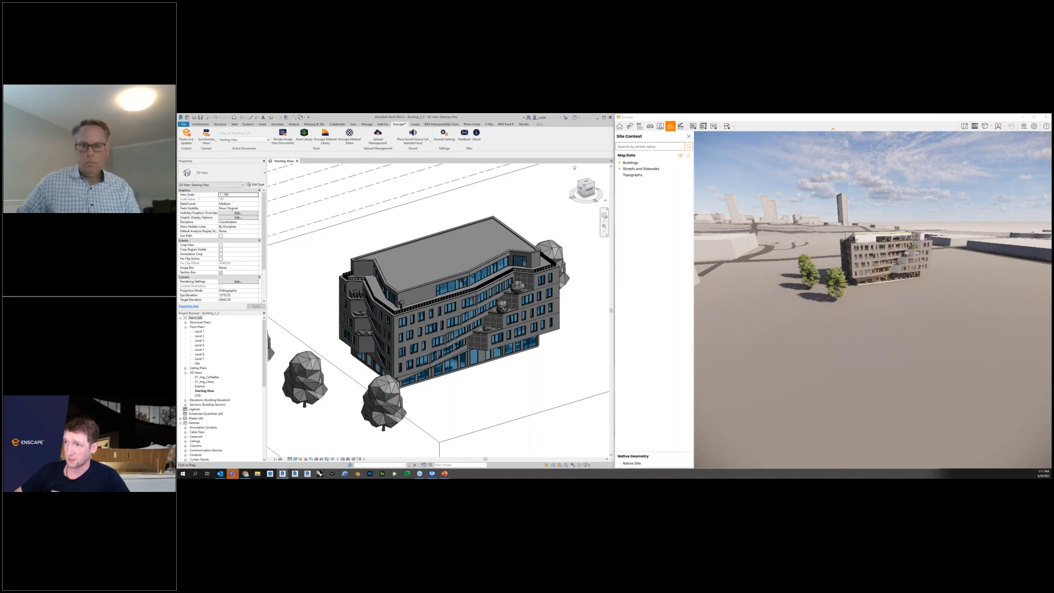
{"action": "left_click", "coordinate": [688, 156]}
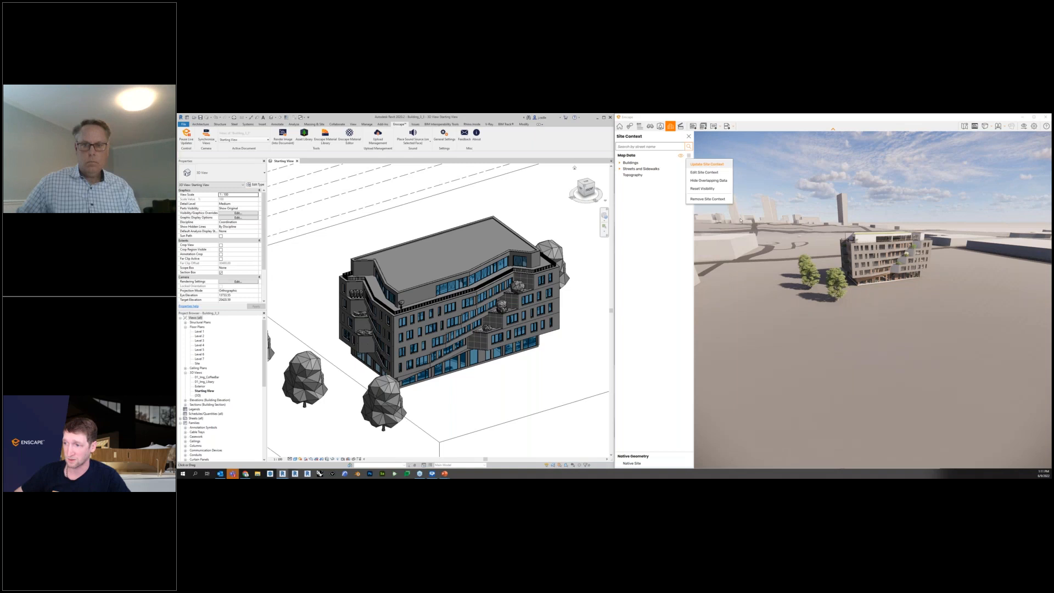
{"action": "left_click", "coordinate": [709, 165]}
{"action": "scroll", "coordinate": [640, 242], "scroll_direction": "down", "scroll_amount": 2}
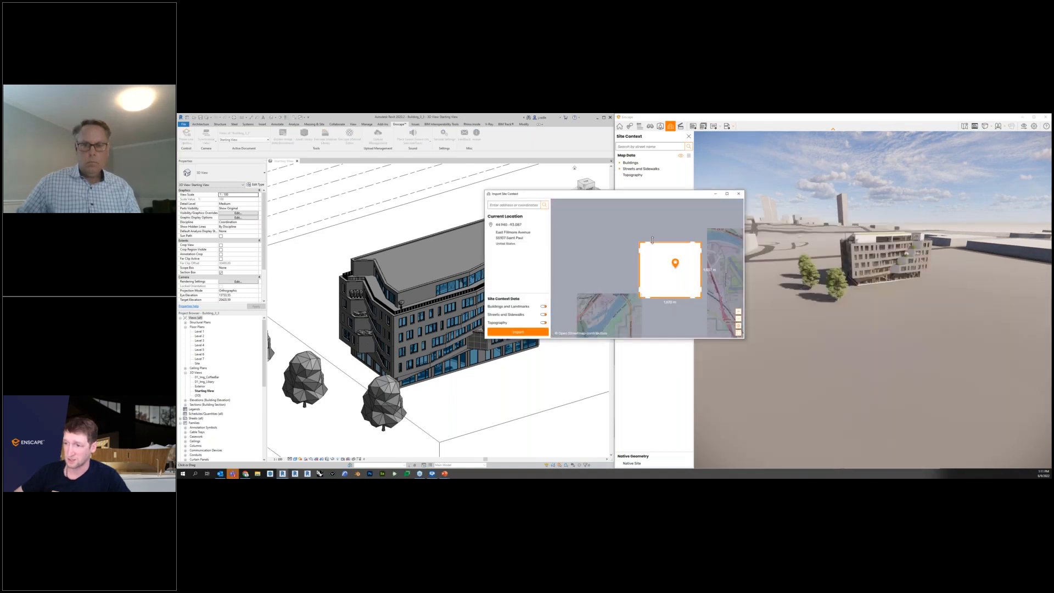
{"action": "left_click_drag", "start_coordinate": [639, 240], "coordinate": [622, 231]}
{"action": "left_click_drag", "start_coordinate": [701, 296], "coordinate": [719, 306]}
{"action": "left_click", "coordinate": [517, 332]}
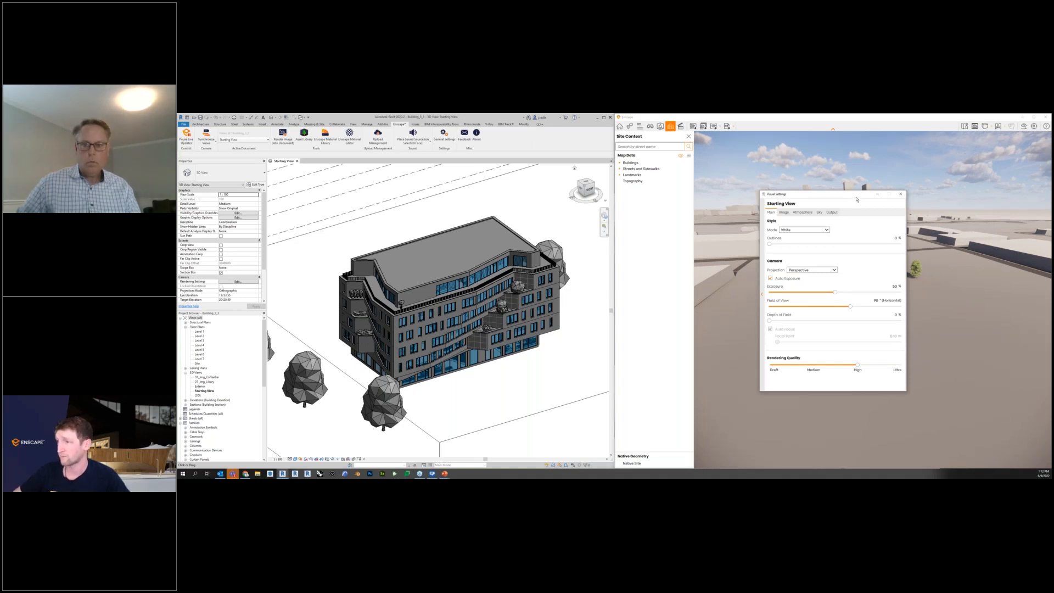
Move the Visual Settings clear of the rendered scene, try raising Outlines to 27 %, and return them to 0 %.
{"action": "left_click_drag", "start_coordinate": [856, 200], "coordinate": [622, 214]}
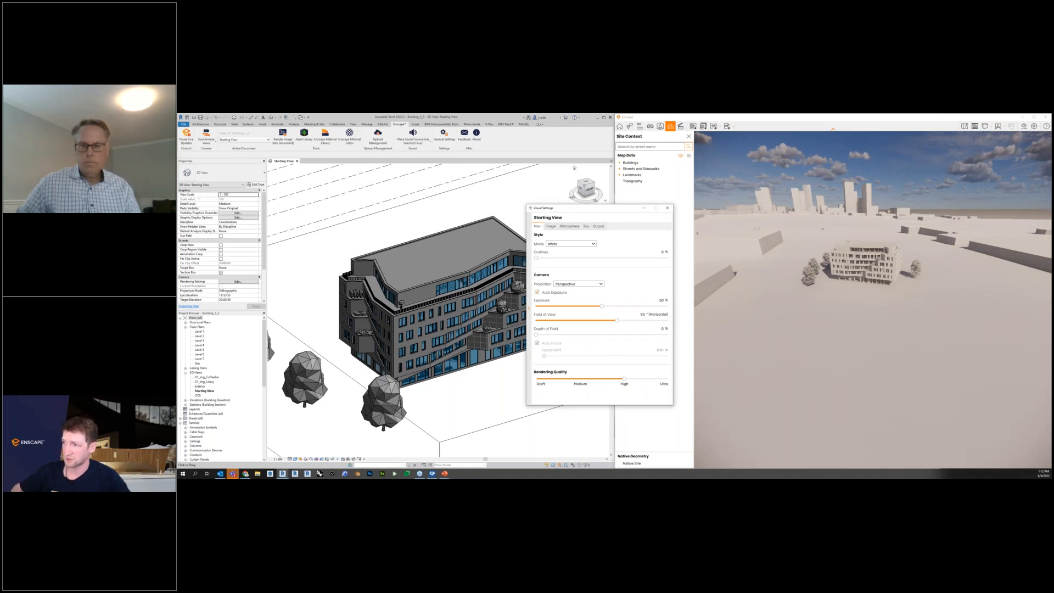
{"action": "left_click", "coordinate": [548, 257]}
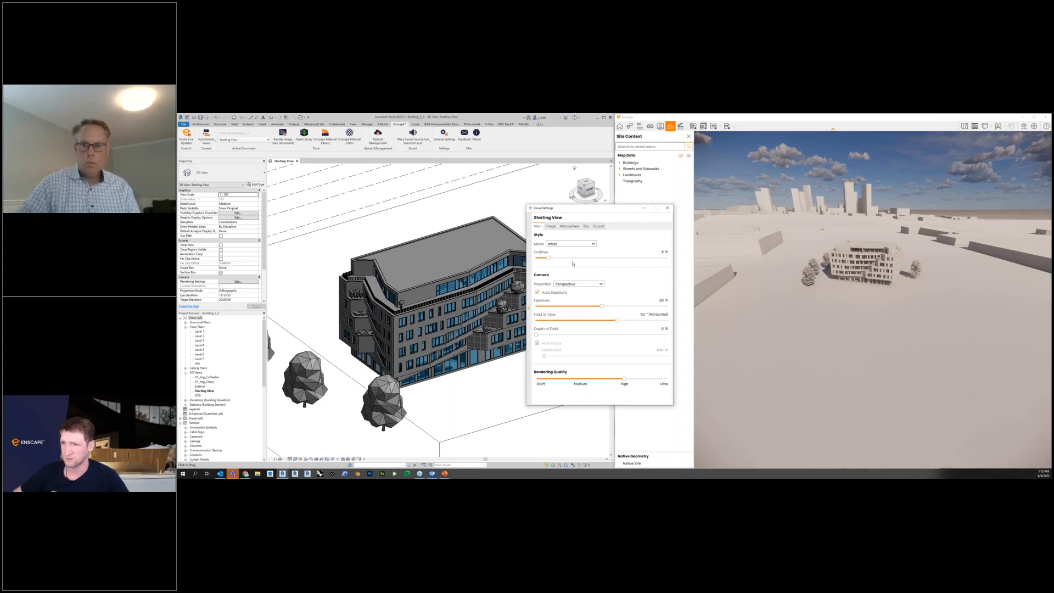
{"action": "left_click_drag", "start_coordinate": [549, 258], "coordinate": [571, 257]}
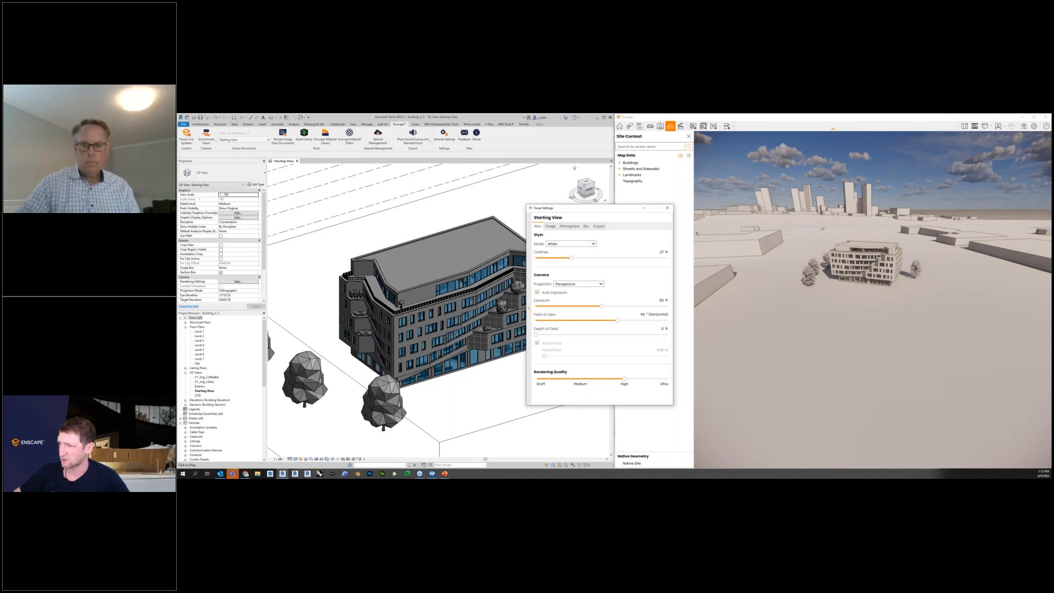
{"action": "left_click_drag", "start_coordinate": [571, 257], "coordinate": [536, 257]}
Set the style mode to None and close the Visual Settings.
{"action": "left_click", "coordinate": [582, 246]}
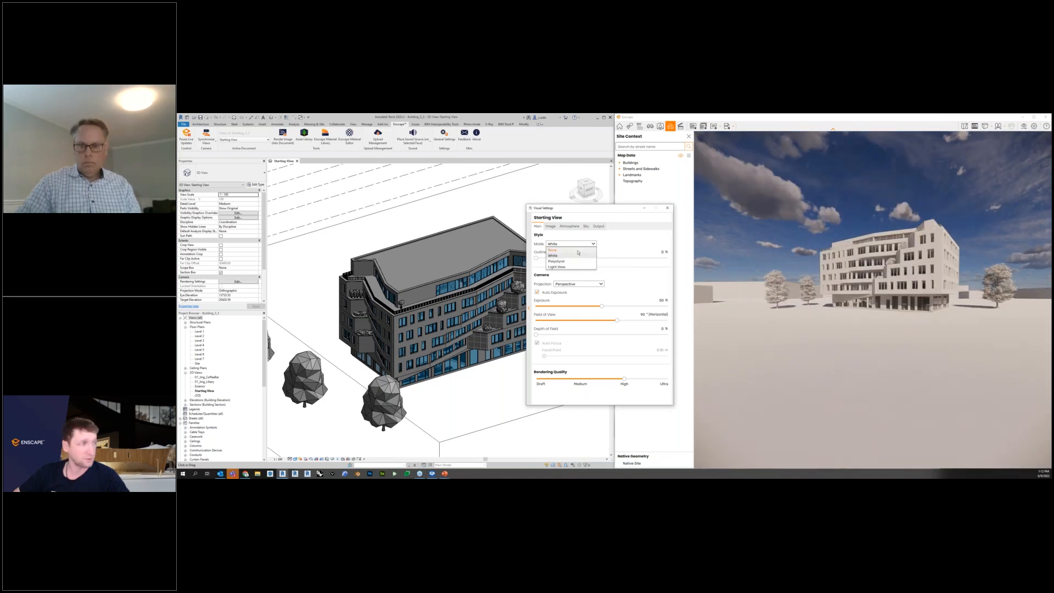
{"action": "left_click", "coordinate": [566, 250]}
{"action": "left_click", "coordinate": [667, 208]}
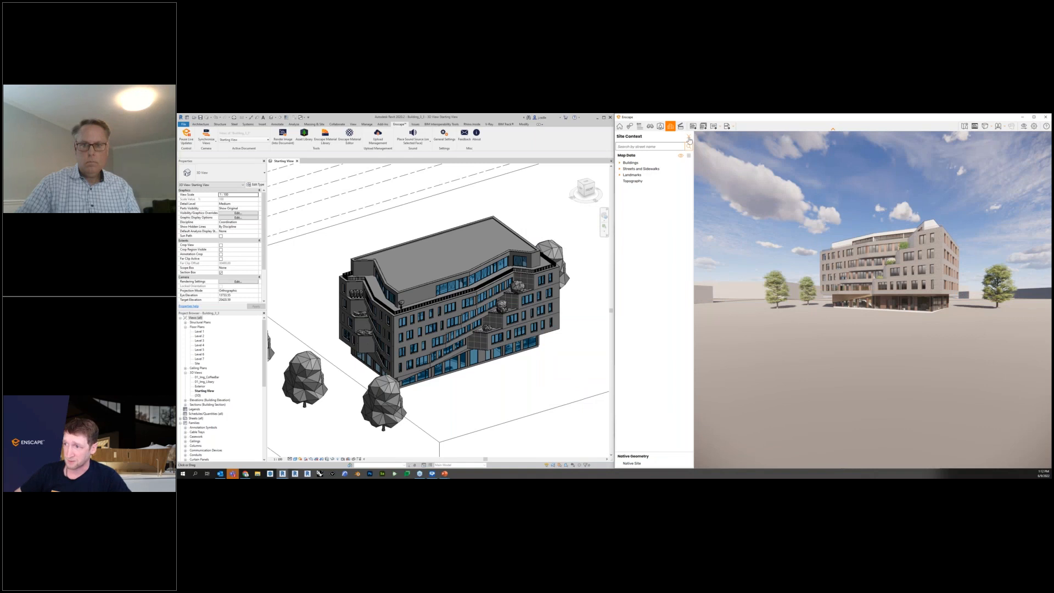
Close the Site Context, extend the Revit window across the full screen width, and float a smaller Enscape window over it.
{"action": "left_click", "coordinate": [620, 127]}
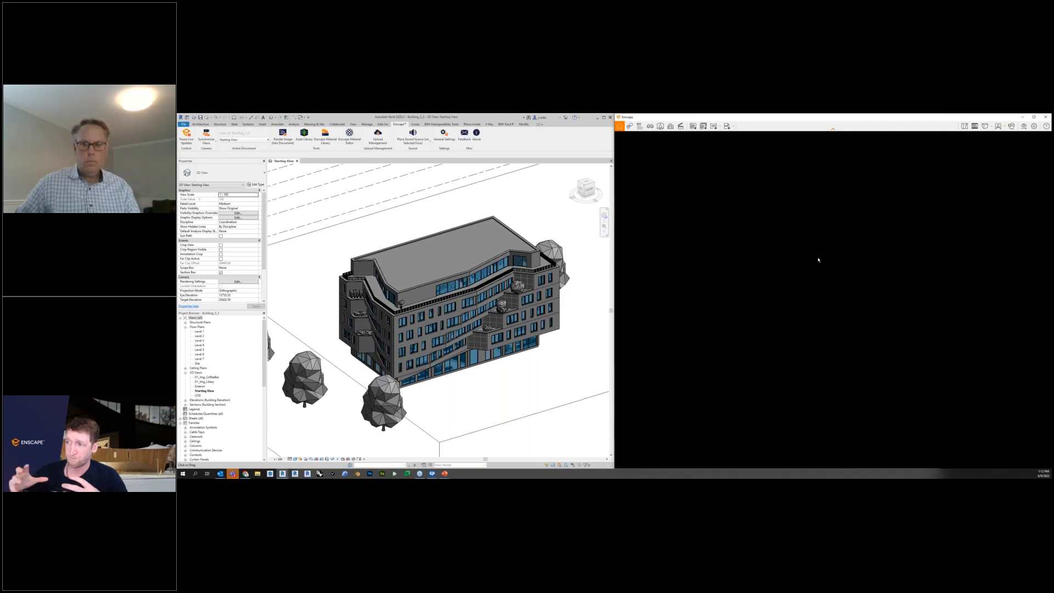
{"action": "mouse_move", "coordinate": [483, 117]}
{"action": "left_mouse_down"}
{"action": "mouse_move", "coordinate": [479, 129]}
{"action": "mouse_move", "coordinate": [478, 113]}
{"action": "left_mouse_up"}
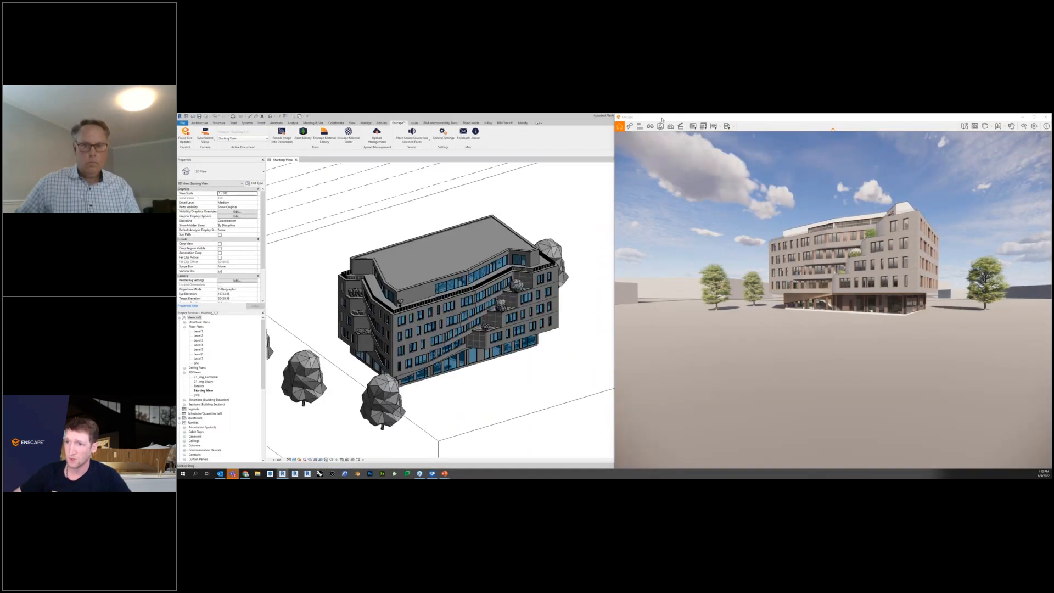
{"action": "left_click_drag", "start_coordinate": [708, 117], "coordinate": [631, 170]}
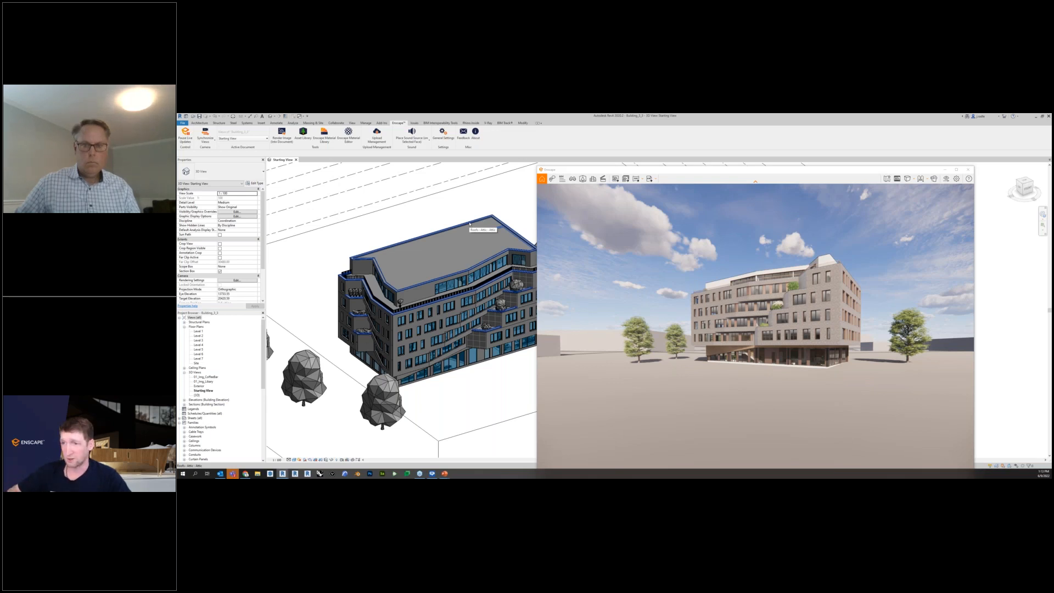
{"action": "left_click_drag", "start_coordinate": [673, 172], "coordinate": [628, 131]}
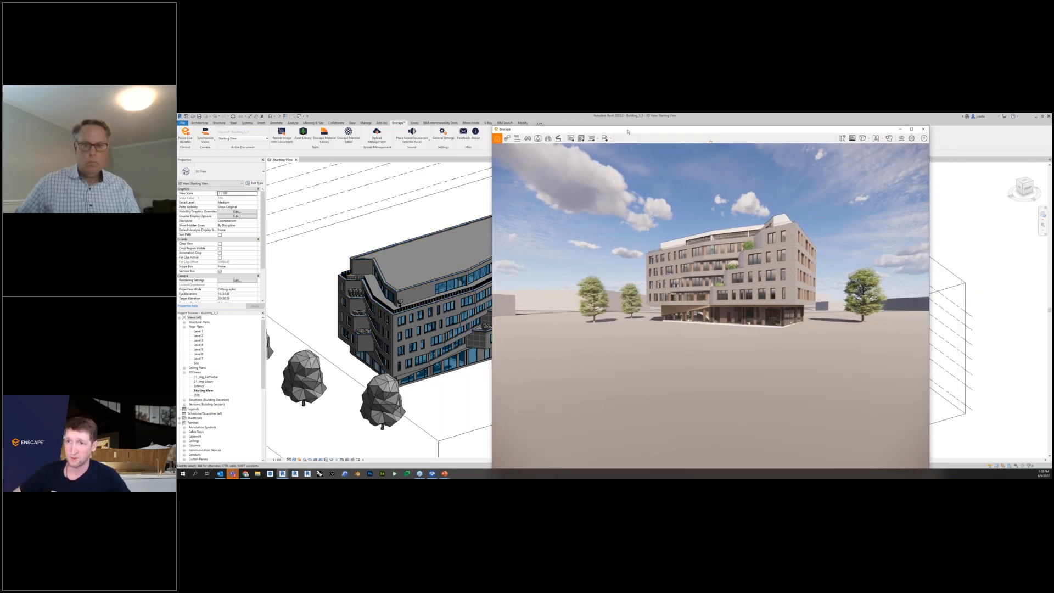
{"action": "left_click_drag", "start_coordinate": [494, 127], "coordinate": [658, 279]}
{"action": "left_click_drag", "start_coordinate": [725, 284], "coordinate": [655, 182]}
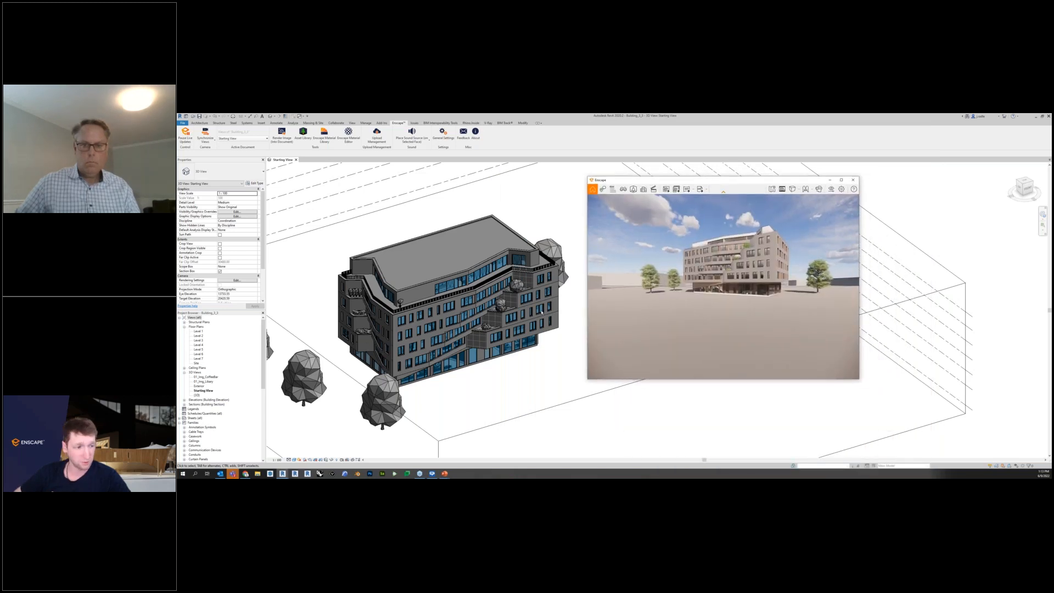
Delete the trees placed around the building in the Revit 3D view.
{"action": "middle_click_drag", "start_coordinate": [508, 356], "coordinate": [404, 406], "text": "shift"}
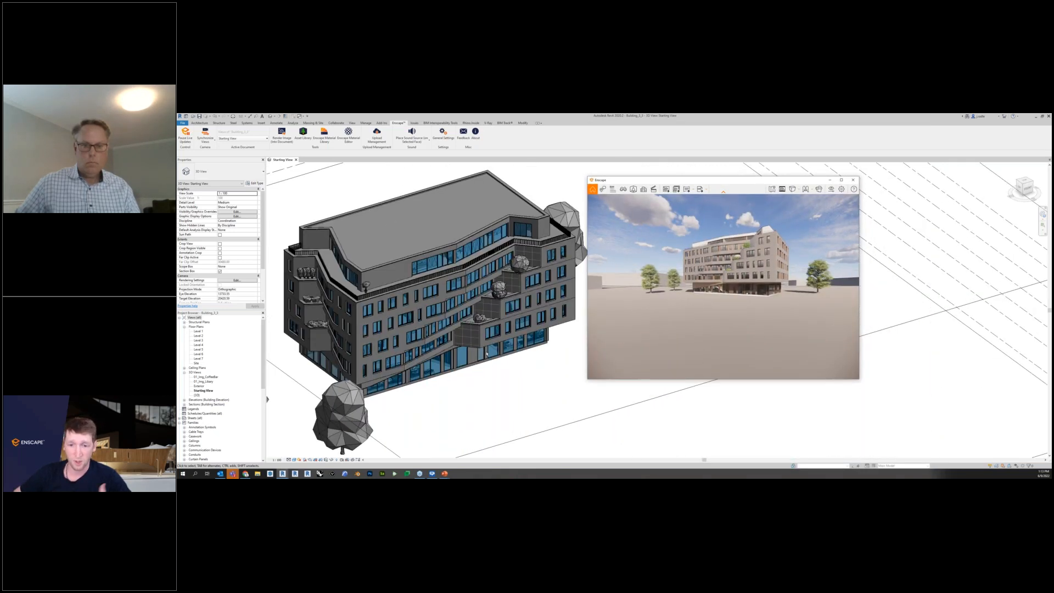
{"action": "scroll", "coordinate": [405, 406], "scroll_direction": "down", "scroll_amount": 2}
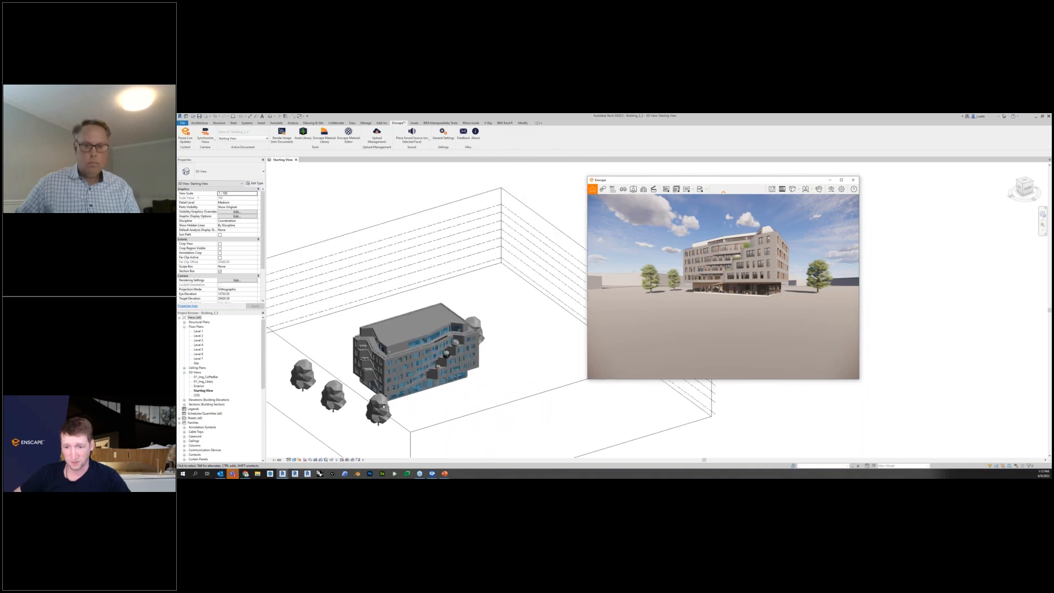
{"action": "left_click", "coordinate": [382, 408]}
{"action": "key", "text": "Delete"}
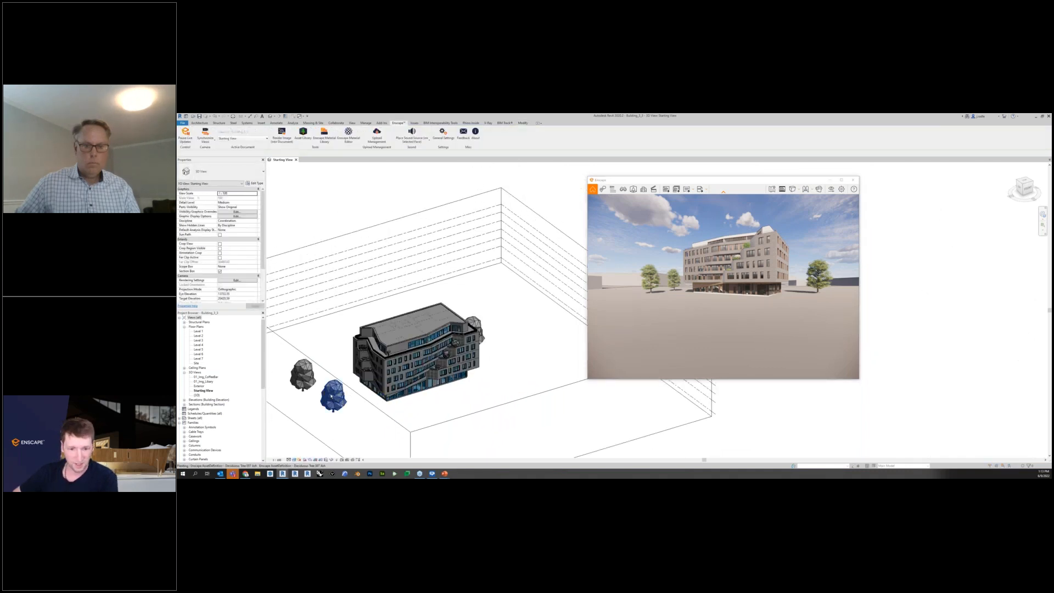
{"action": "left_click_drag", "start_coordinate": [331, 395], "coordinate": [470, 330]}
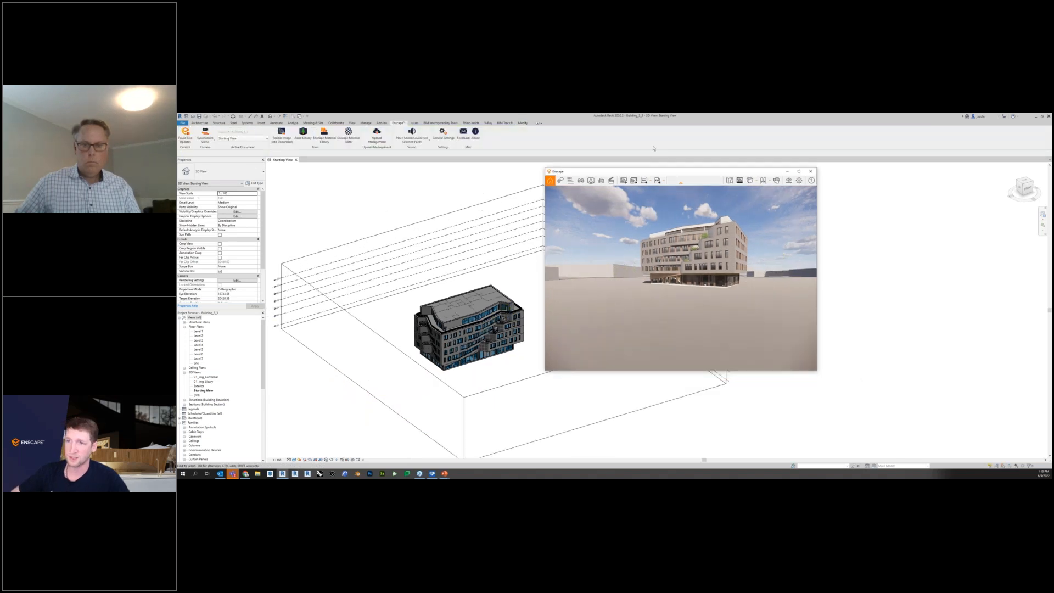
Move the Enscape window, examine its window settings for input, devices and preferences, including pinning it over the host application, and close them.
{"action": "left_click_drag", "start_coordinate": [678, 173], "coordinate": [641, 139]}
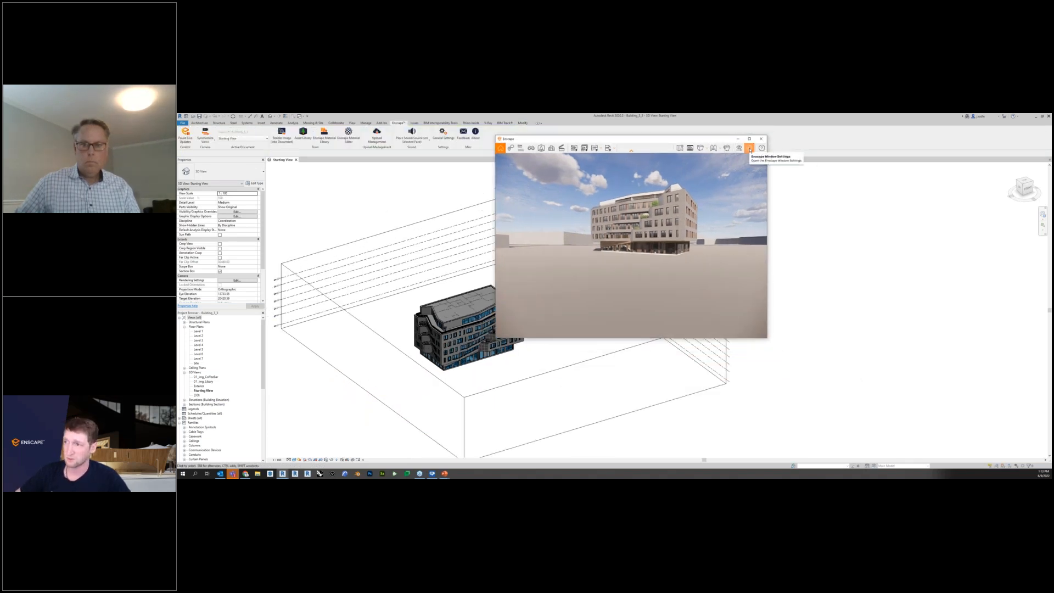
{"action": "left_click", "coordinate": [750, 149]}
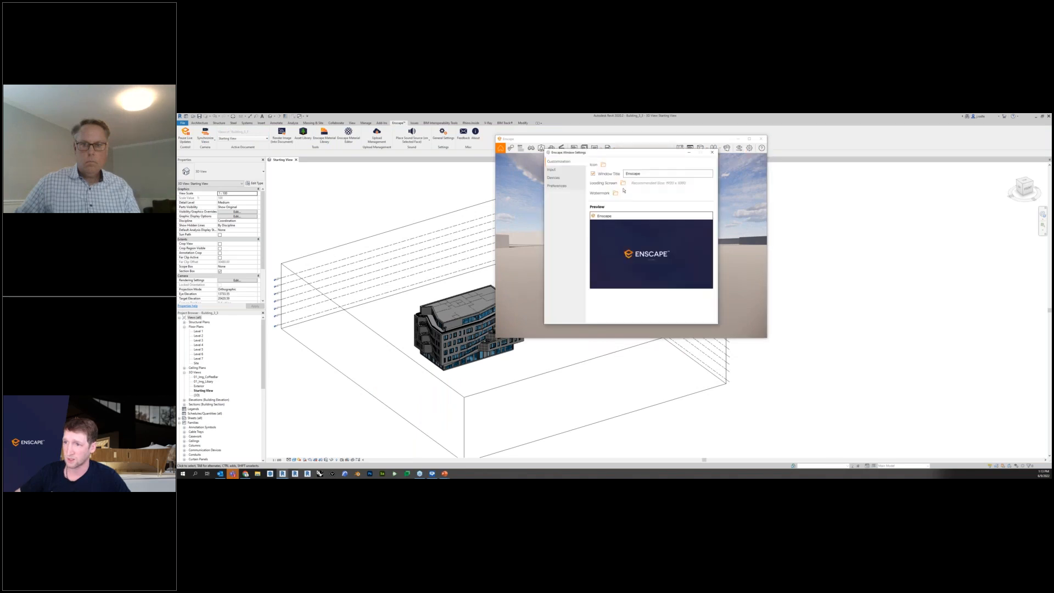
{"action": "left_click", "coordinate": [551, 171]}
{"action": "scroll", "coordinate": [657, 283], "scroll_direction": "down", "scroll_amount": 1}
{"action": "scroll", "coordinate": [650, 288], "scroll_direction": "down", "scroll_amount": 1}
{"action": "left_click", "coordinate": [553, 178]}
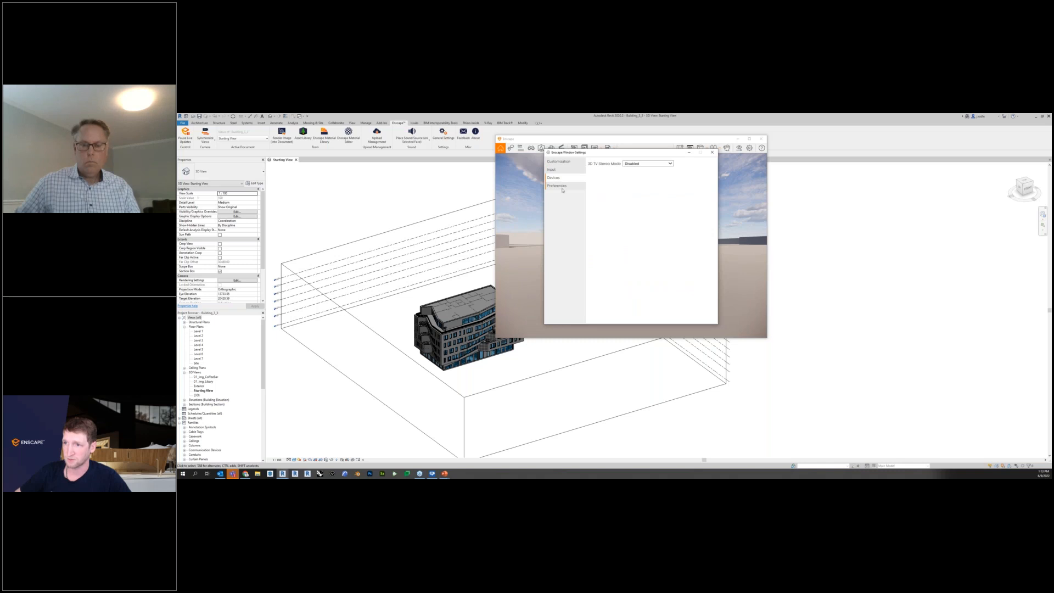
{"action": "left_click", "coordinate": [559, 186]}
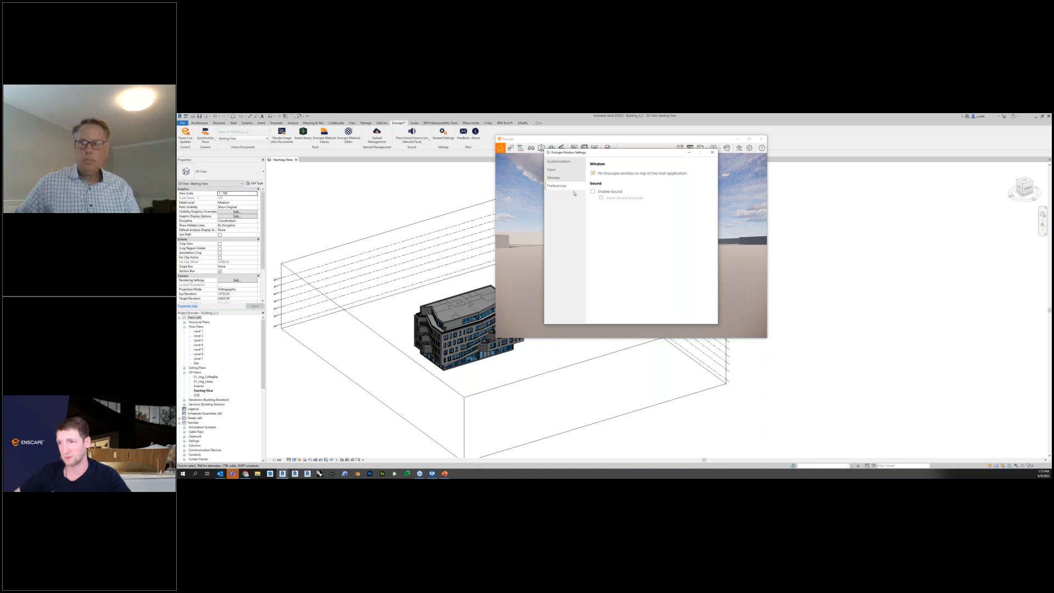
{"action": "left_click", "coordinate": [712, 153]}
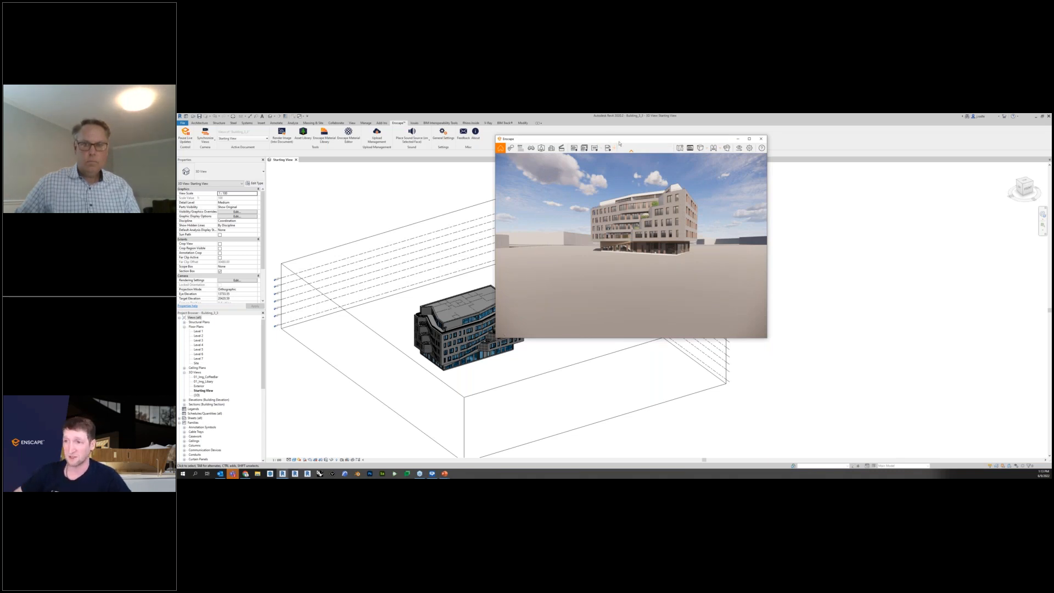
Arrange the Enscape and Revit windows side by side, each filling half of the screen.
{"action": "left_click_drag", "start_coordinate": [619, 144], "coordinate": [715, 145]}
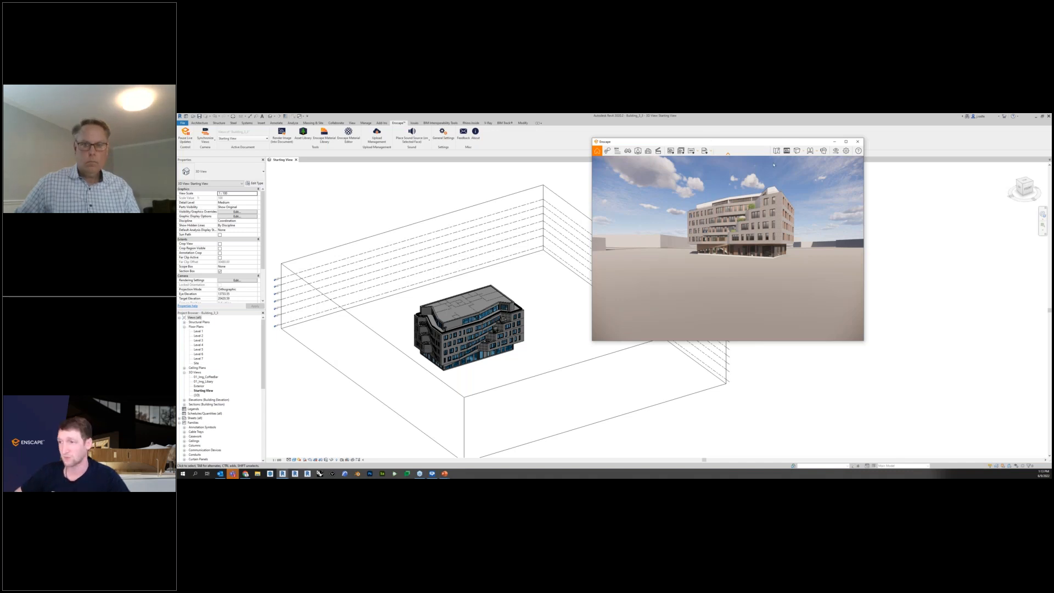
{"action": "left_click_drag", "start_coordinate": [775, 144], "coordinate": [1051, 205]}
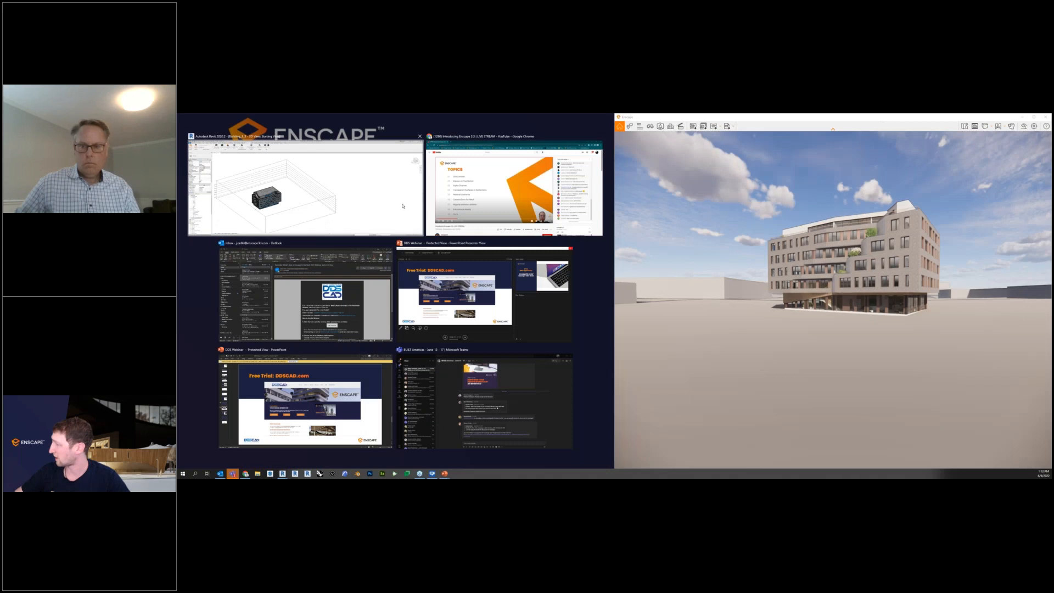
{"action": "left_click", "coordinate": [403, 207]}
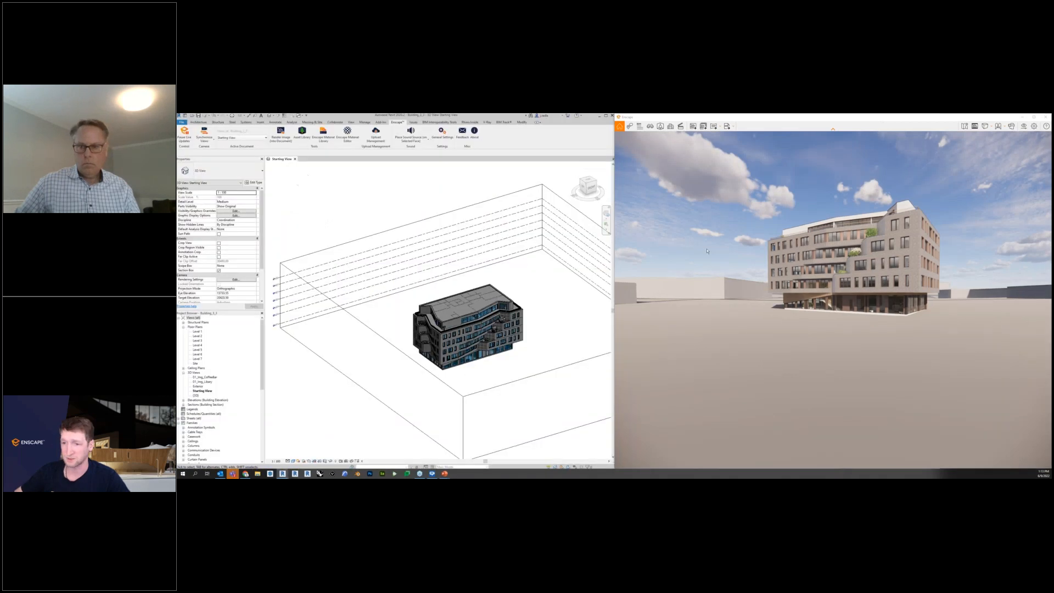
{"action": "middle_click_drag", "start_coordinate": [550, 289], "coordinate": [523, 280]}
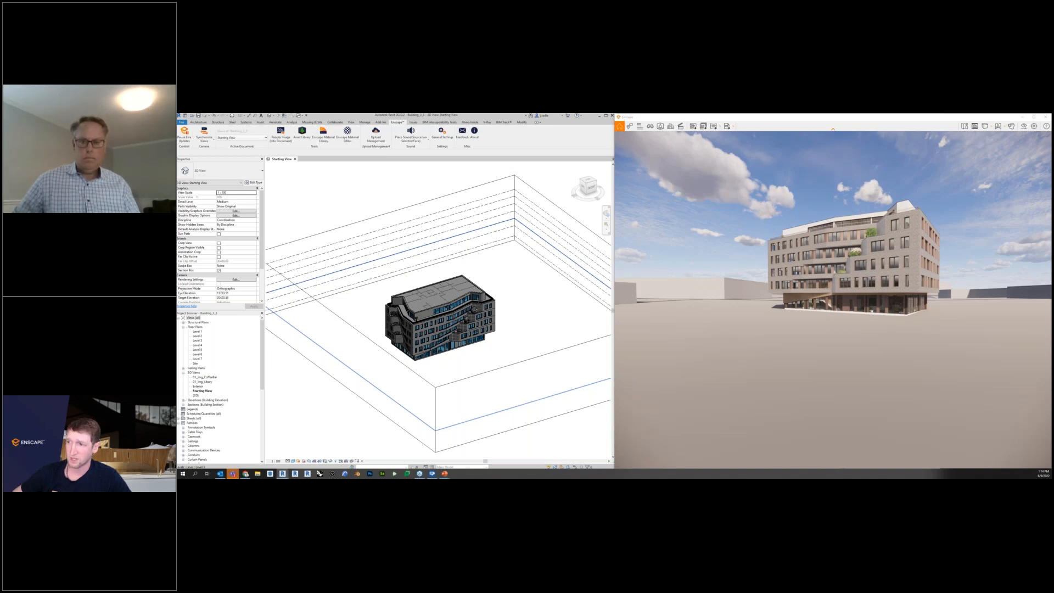
Enable export of Object ID, Material ID, Depth Channel and Alpha Channel for PNG image output, and close the Visual Settings.
{"action": "right_click_drag", "start_coordinate": [823, 247], "coordinate": [862, 264]}
{"action": "left_click", "coordinate": [1023, 127]}
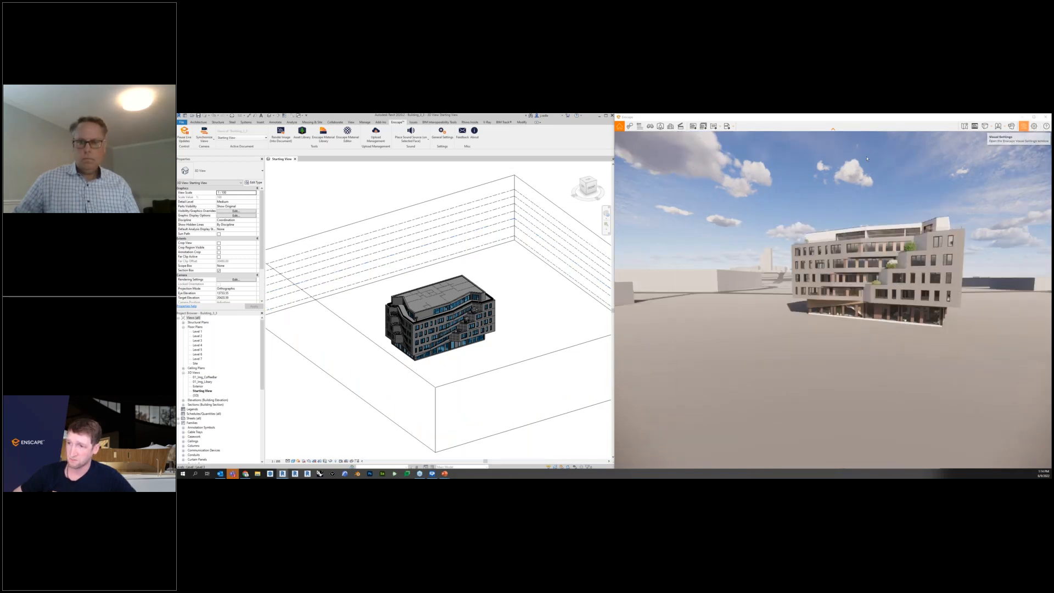
{"action": "left_click_drag", "start_coordinate": [611, 207], "coordinate": [487, 180]}
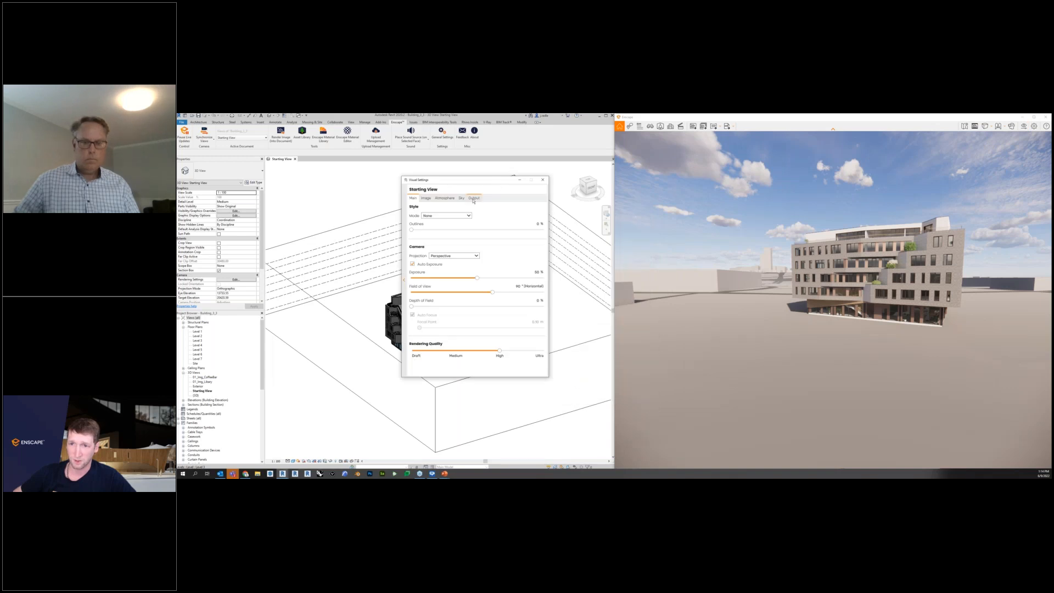
{"action": "left_click", "coordinate": [473, 199]}
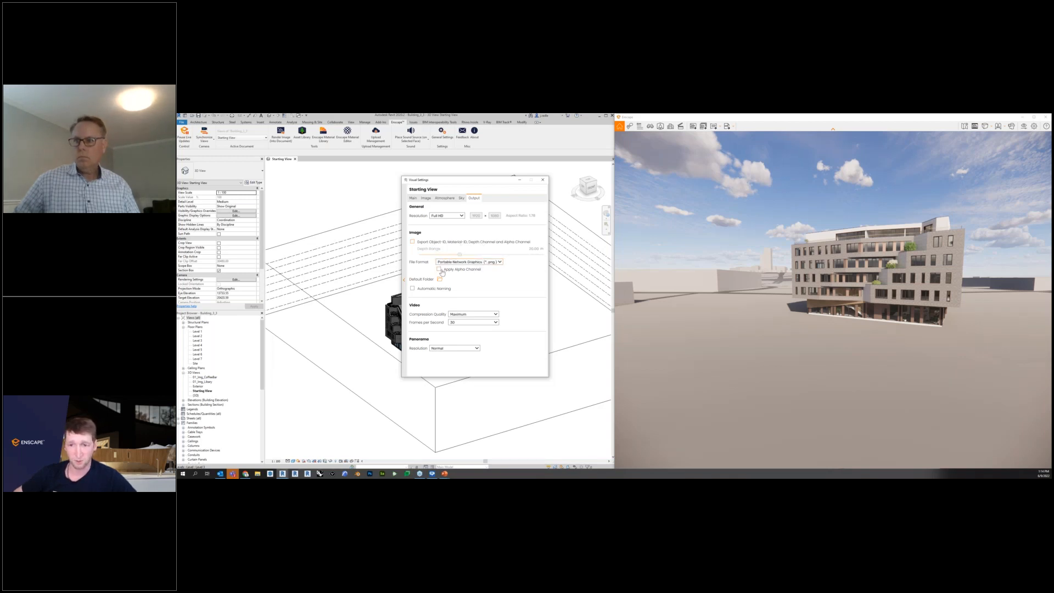
{"action": "left_click", "coordinate": [412, 242]}
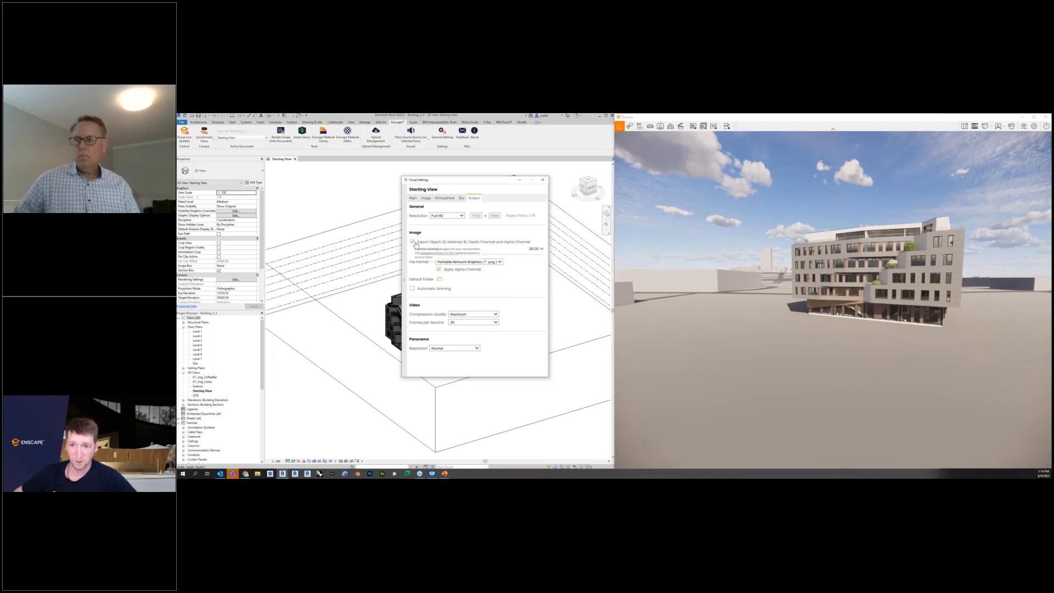
{"action": "left_click", "coordinate": [490, 263]}
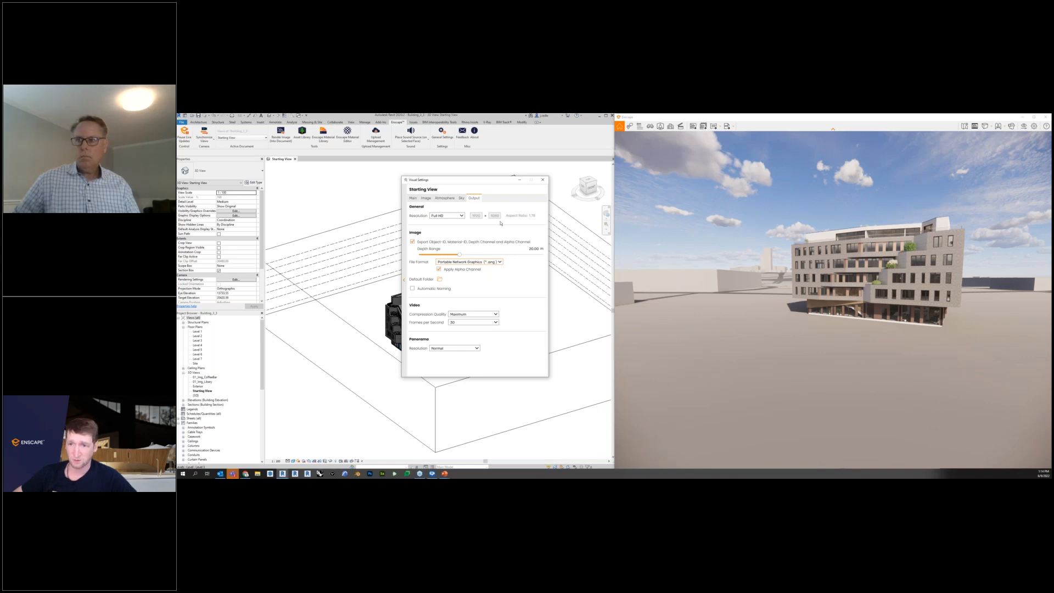
{"action": "left_click", "coordinate": [543, 180]}
Save a screenshot of the Enscape view as a PNG in the Pictures folder and inspect the exported image.
{"action": "left_click", "coordinate": [693, 129]}
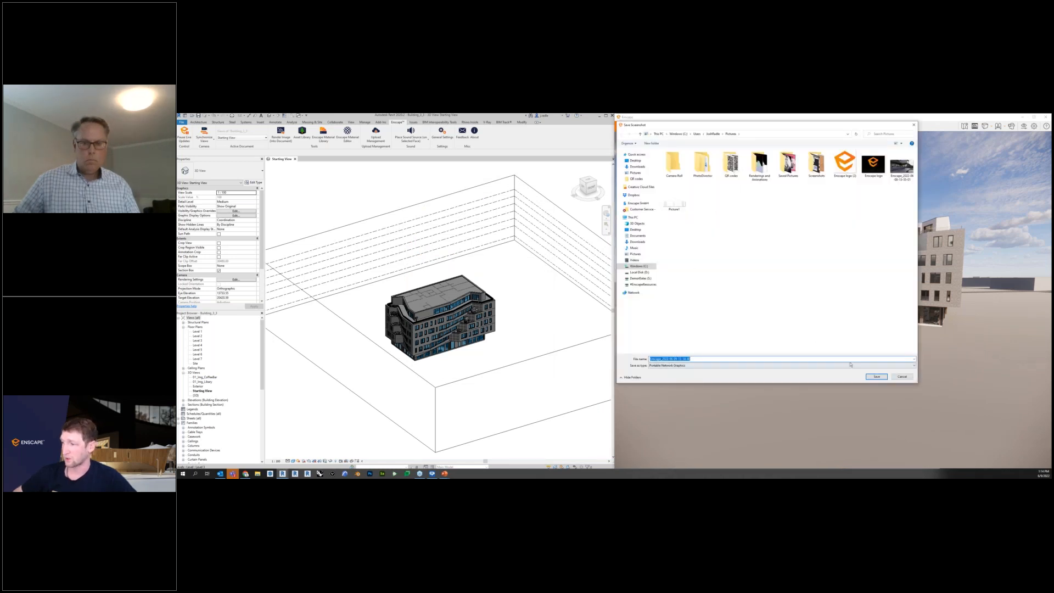
{"action": "left_click", "coordinate": [877, 376]}
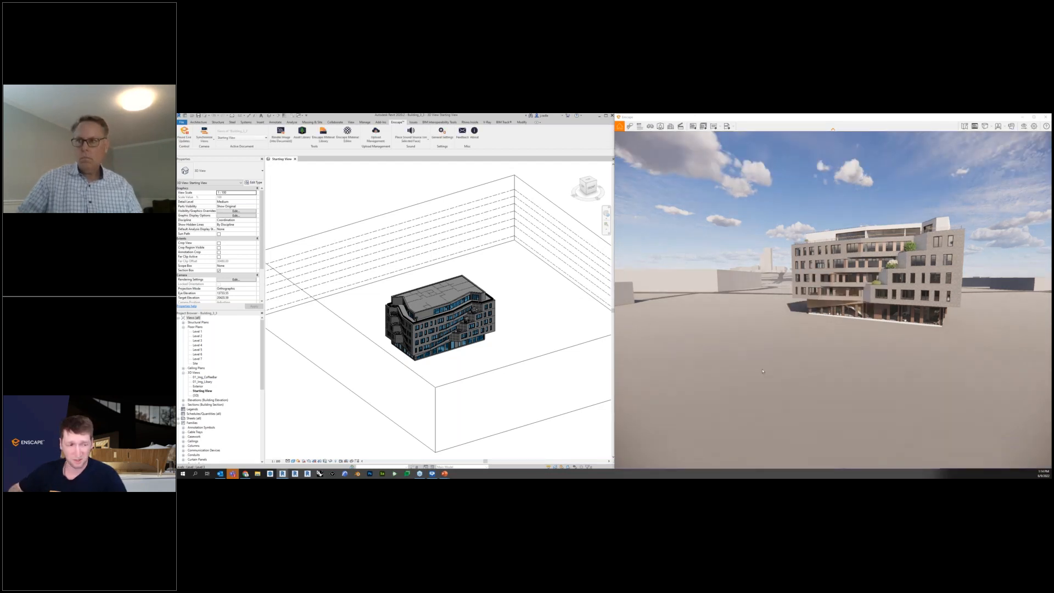
{"action": "left_click", "coordinate": [258, 474]}
{"action": "double_click", "coordinate": [396, 176]}
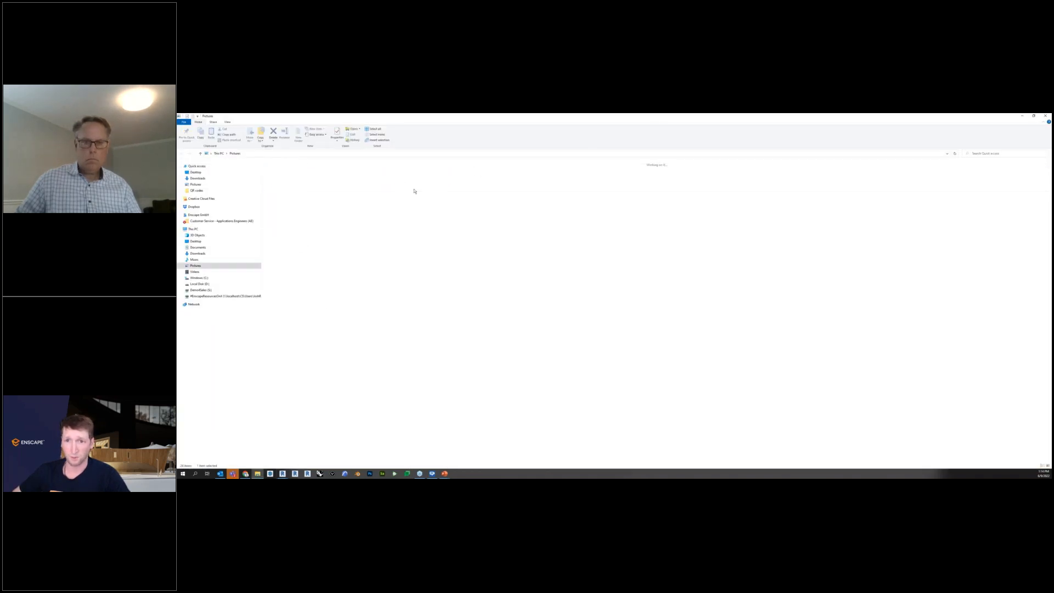
{"action": "double_click", "coordinate": [718, 285]}
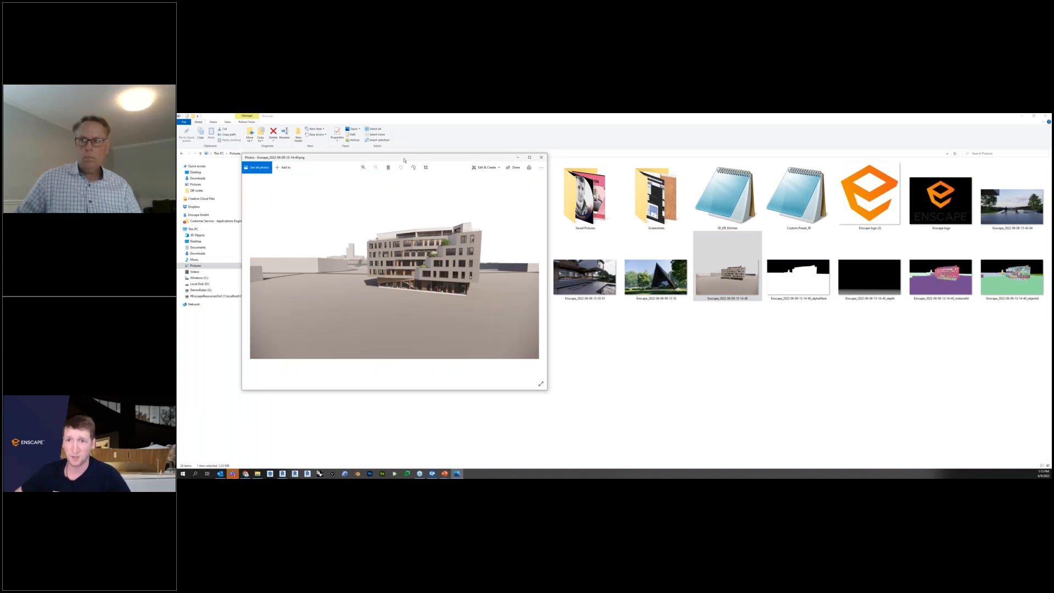
{"action": "left_click_drag", "start_coordinate": [405, 159], "coordinate": [743, 223]}
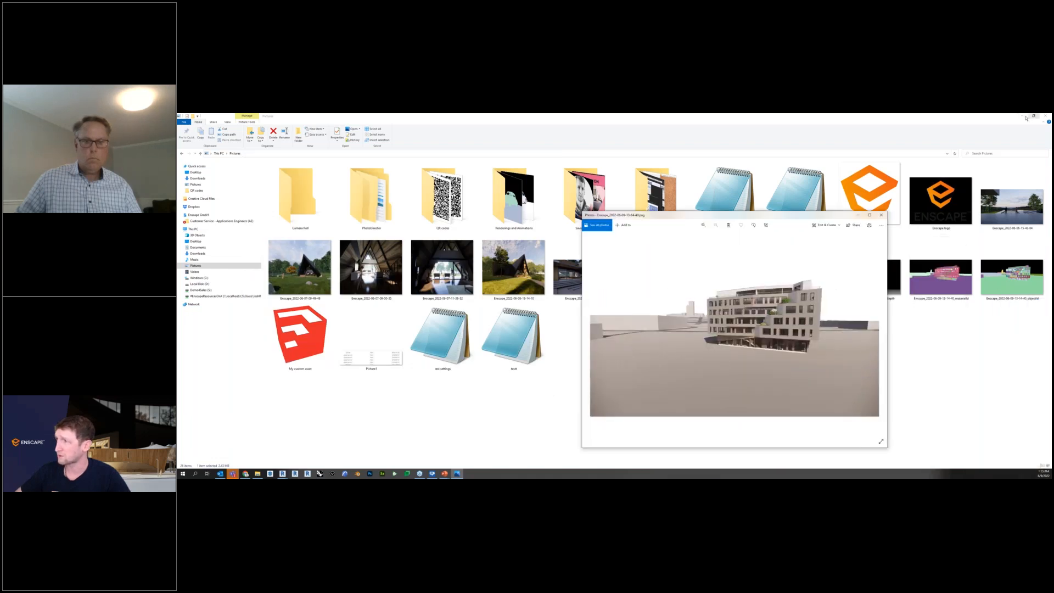
{"action": "left_click", "coordinate": [1025, 118]}
{"action": "left_click", "coordinate": [1025, 117]}
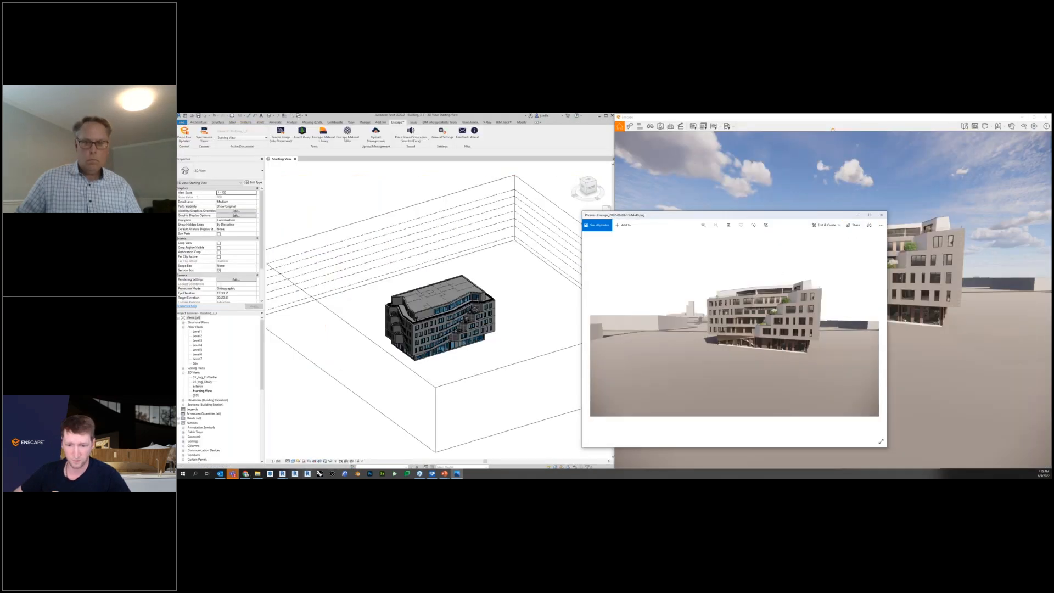
Start Photoshop, view the exported alpha mask, depth, material ID and object ID images, and put the image viewers away.
{"action": "left_click", "coordinate": [370, 474]}
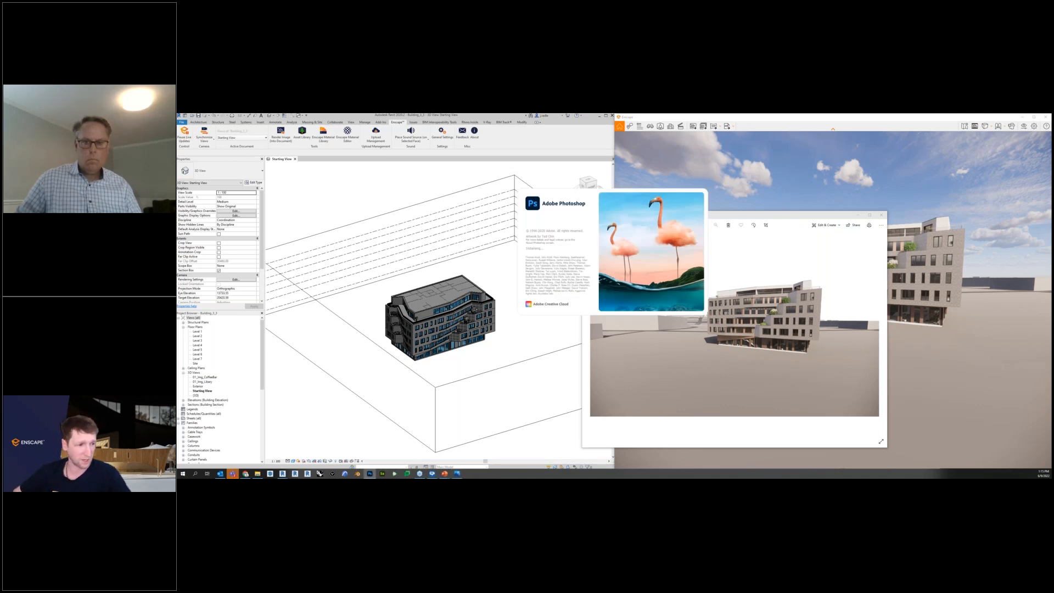
{"action": "left_click", "coordinate": [795, 218]}
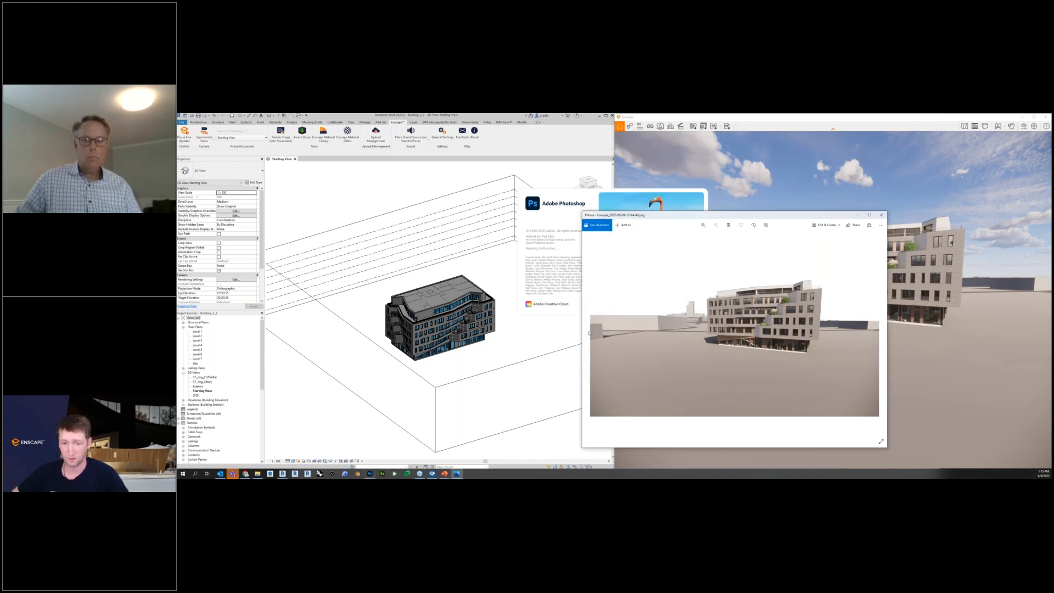
{"action": "left_click", "coordinate": [264, 474]}
{"action": "left_click", "coordinate": [792, 285]}
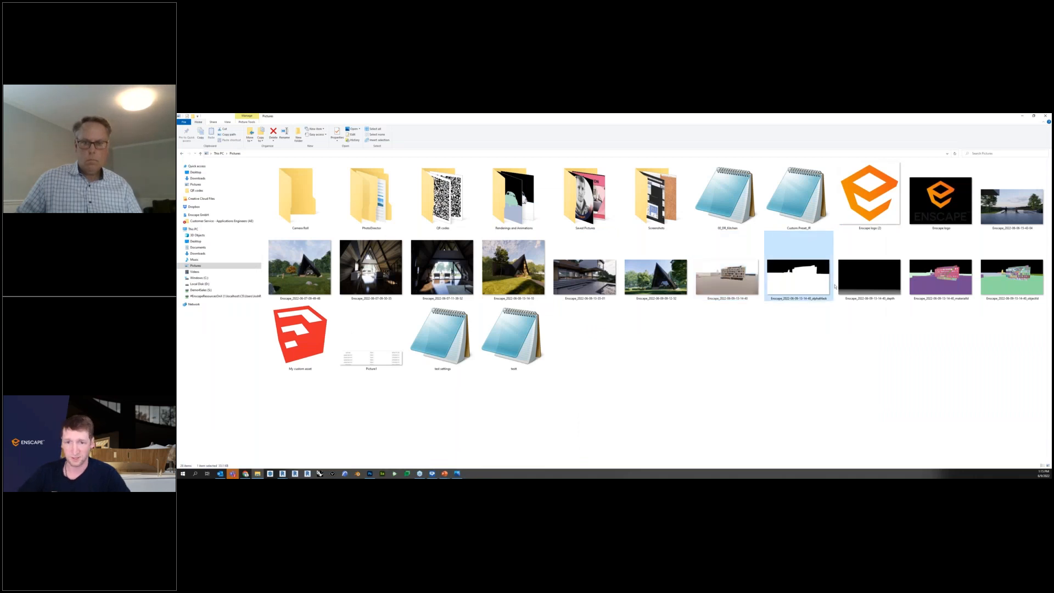
{"action": "key", "text": "Return"}
{"action": "key", "text": "Right"}
{"action": "key", "text": "Right"}
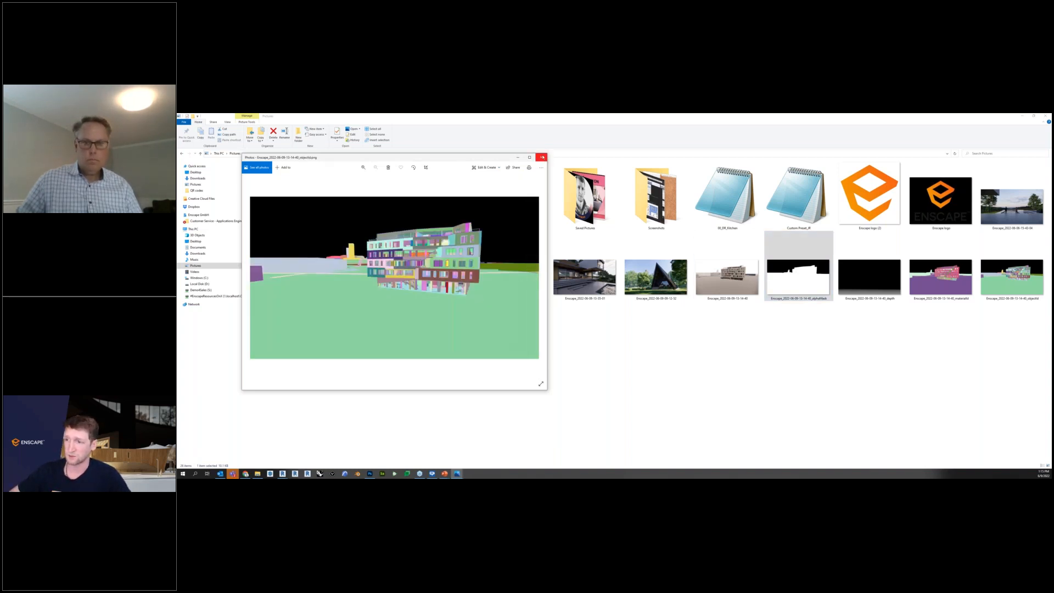
{"action": "left_click", "coordinate": [541, 157]}
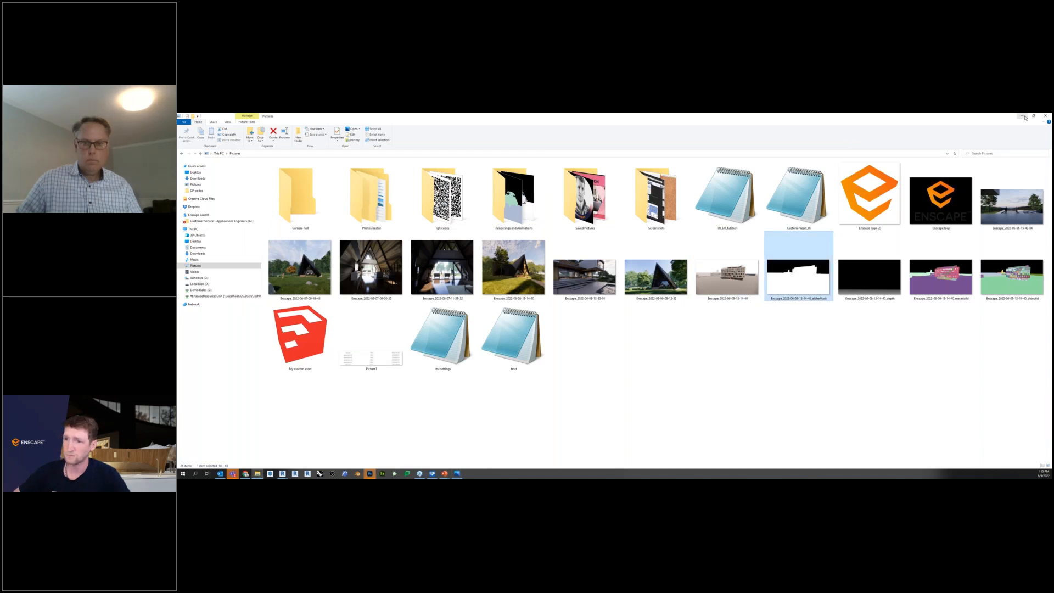
{"action": "left_click", "coordinate": [1024, 117]}
{"action": "left_click", "coordinate": [881, 215]}
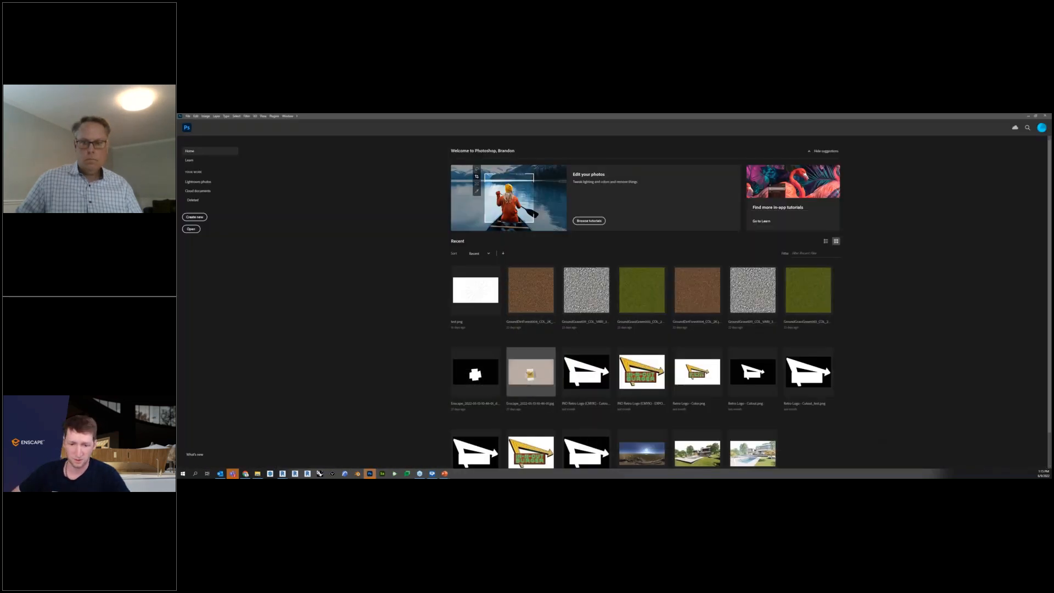
Open the exported building render from the Pictures folder as a new Photoshop document.
{"action": "left_click", "coordinate": [257, 474]}
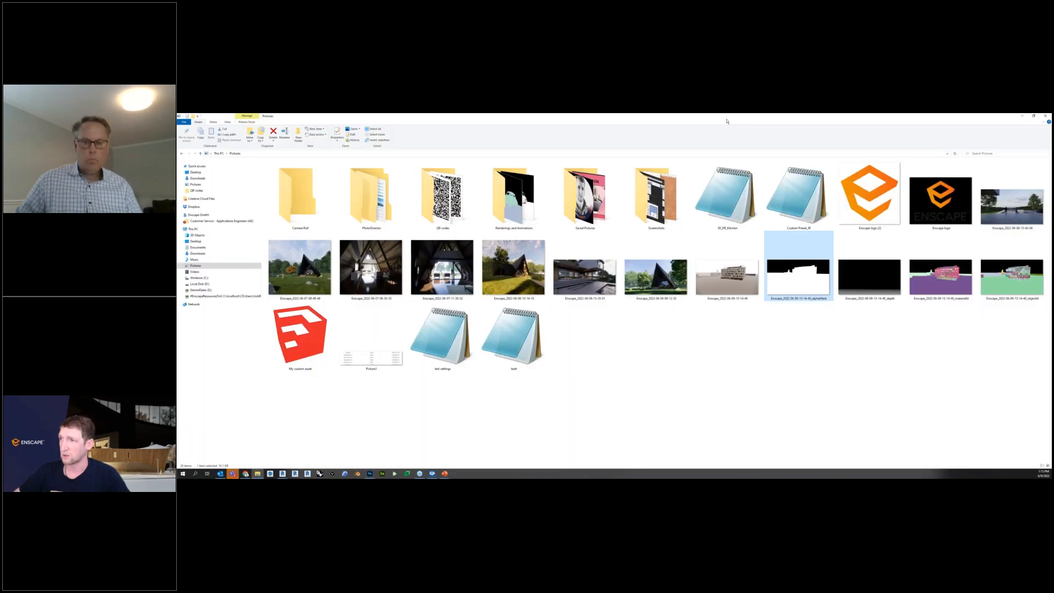
{"action": "double_click", "coordinate": [766, 126]}
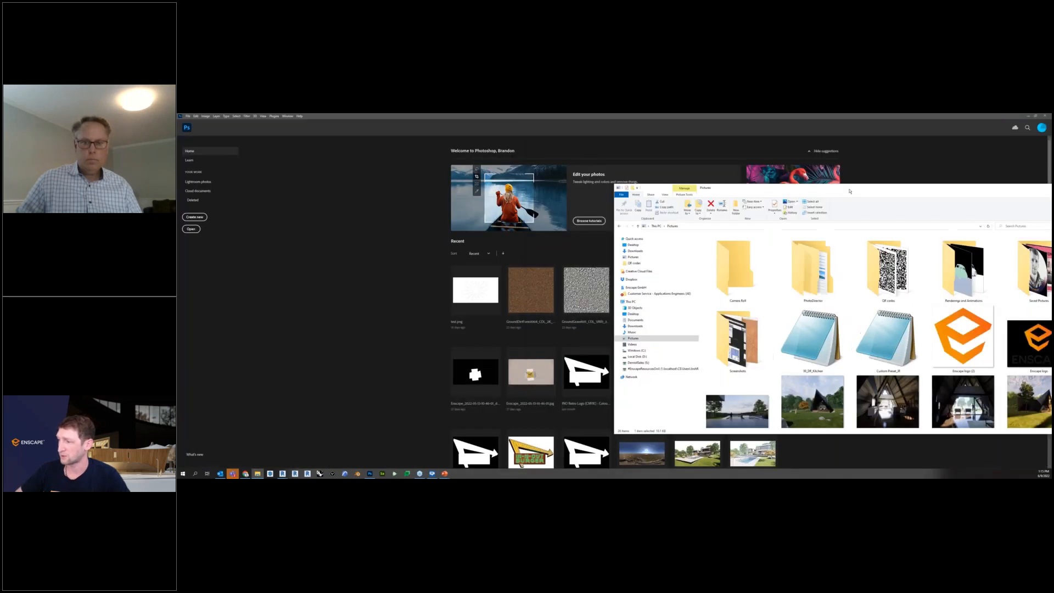
{"action": "scroll", "coordinate": [903, 266], "scroll_direction": "down", "scroll_amount": 2}
{"action": "left_click", "coordinate": [904, 266]}
{"action": "left_click_drag", "start_coordinate": [903, 266], "coordinate": [363, 291]}
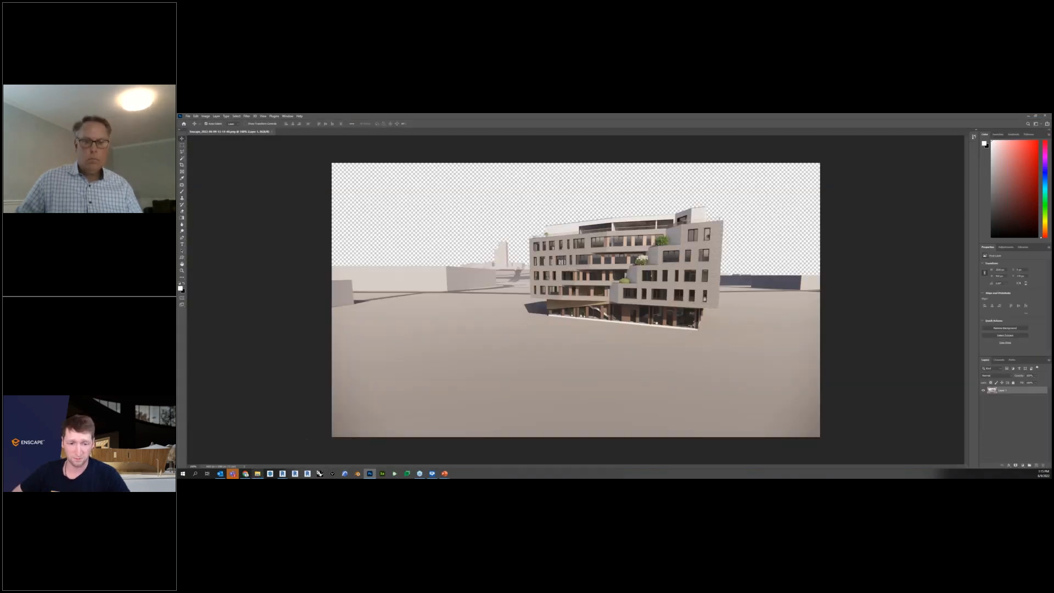
Place the champagne castle HDR image from the Downloads folder over the building render in Photoshop.
{"action": "left_click", "coordinate": [257, 457]}
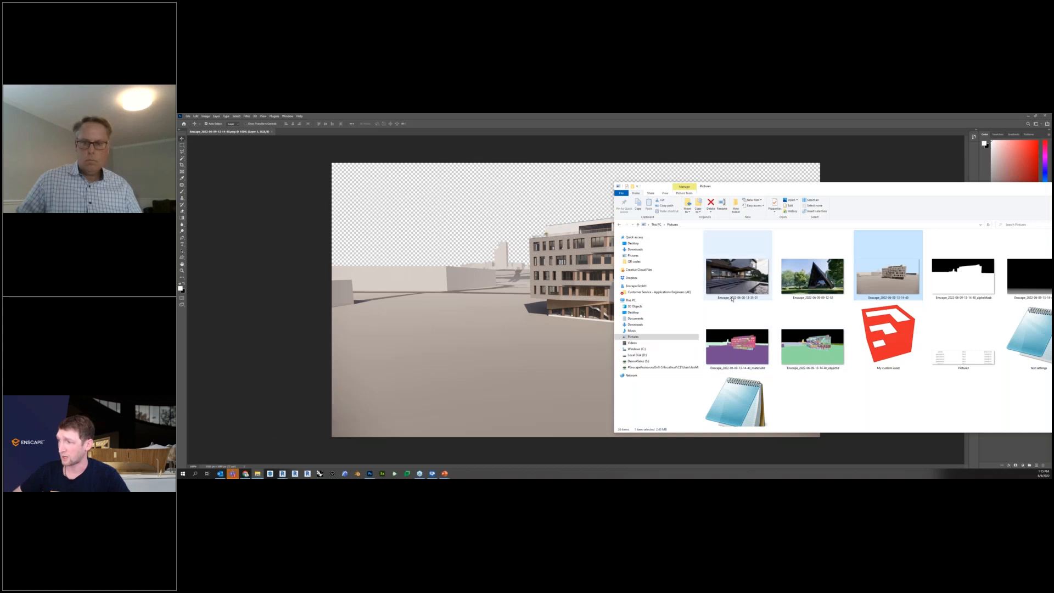
{"action": "left_click", "coordinate": [637, 325]}
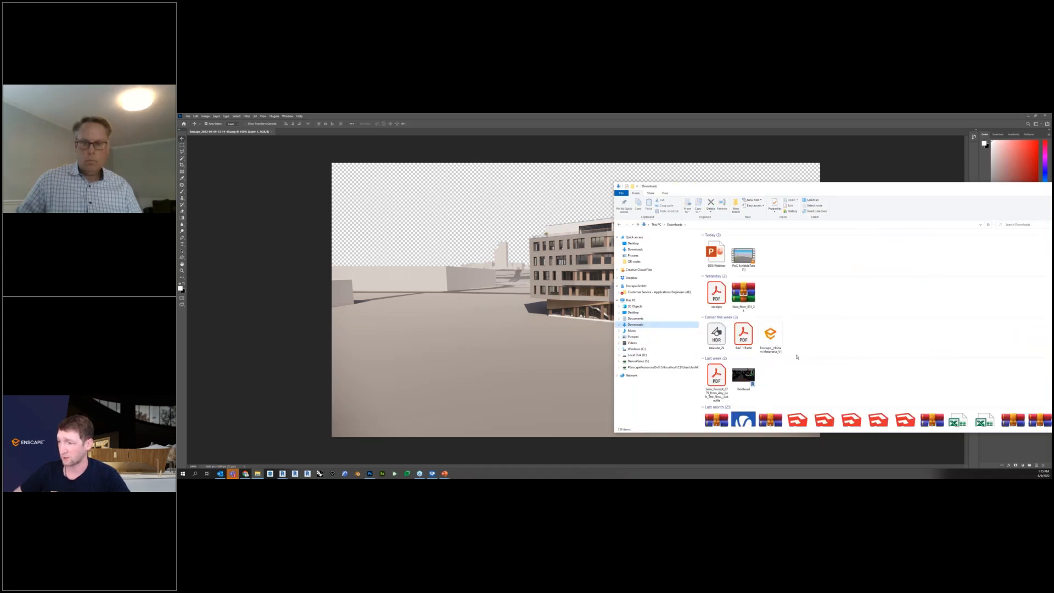
{"action": "scroll", "coordinate": [797, 357], "scroll_direction": "down", "scroll_amount": 3}
{"action": "scroll", "coordinate": [840, 359], "scroll_direction": "up", "scroll_amount": 1}
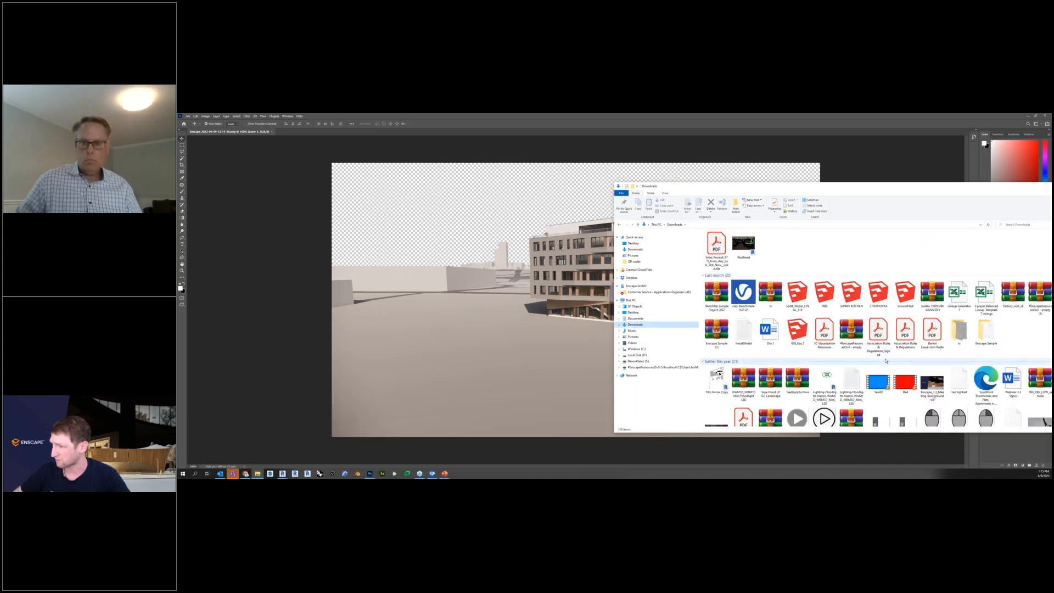
{"action": "scroll", "coordinate": [886, 360], "scroll_direction": "down", "scroll_amount": 2}
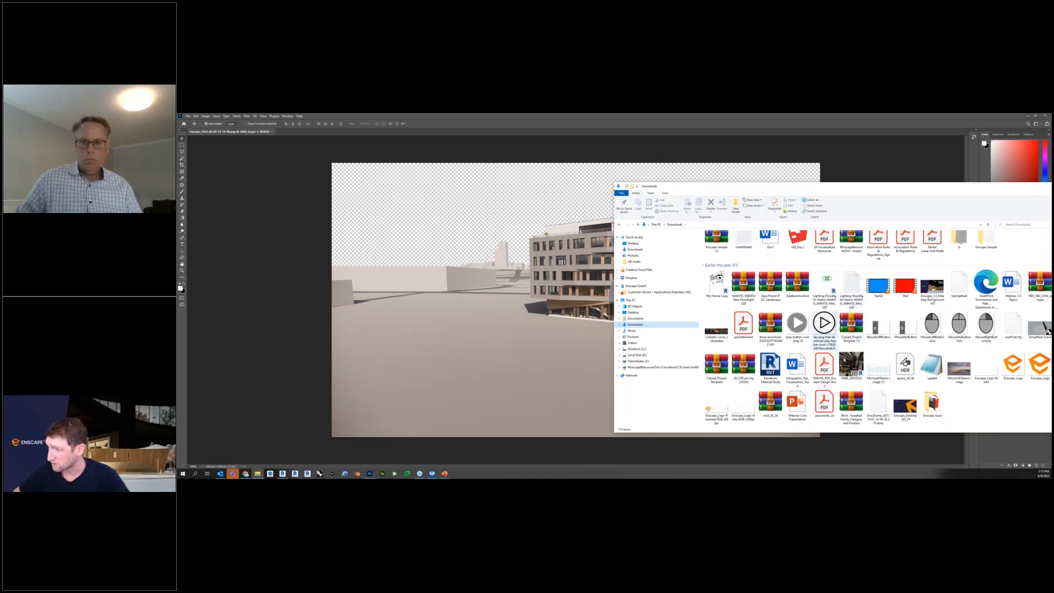
{"action": "scroll", "coordinate": [878, 335], "scroll_direction": "down", "scroll_amount": 3}
{"action": "left_click", "coordinate": [752, 332]}
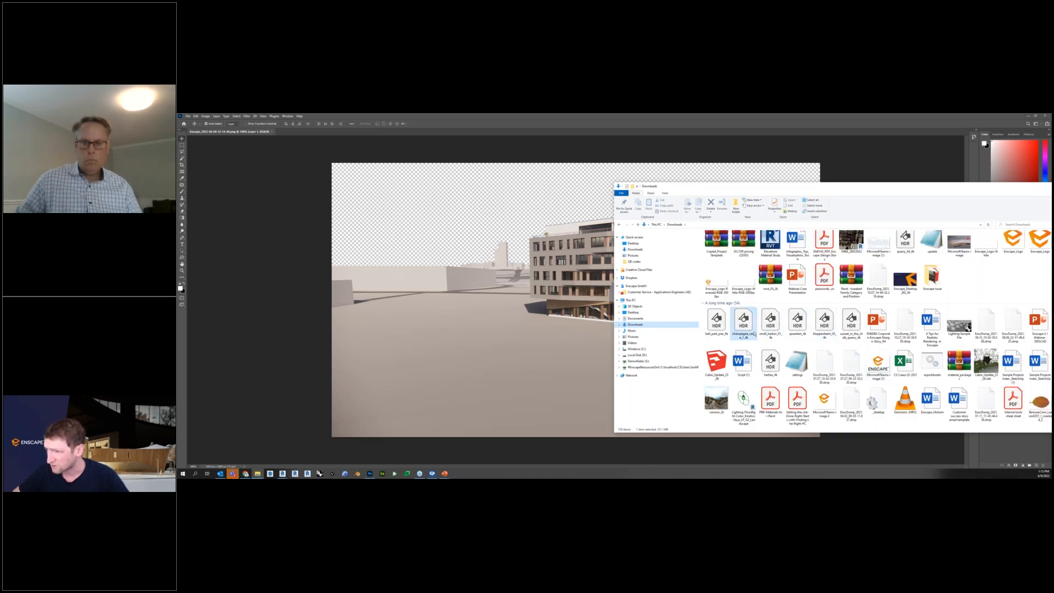
{"action": "left_click_drag", "start_coordinate": [755, 333], "coordinate": [493, 219]}
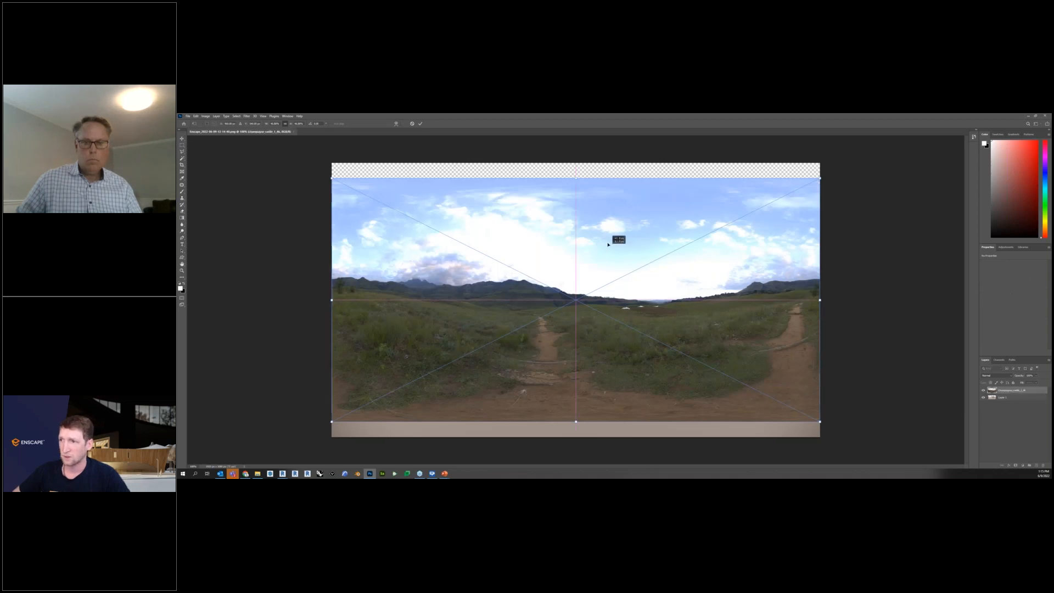
Shift the placed sky image upward and move its layer below the building render as the background.
{"action": "left_click_drag", "start_coordinate": [608, 244], "coordinate": [615, 224]}
{"action": "key", "text": "Return"}
{"action": "left_click_drag", "start_coordinate": [1006, 392], "coordinate": [1005, 402]}
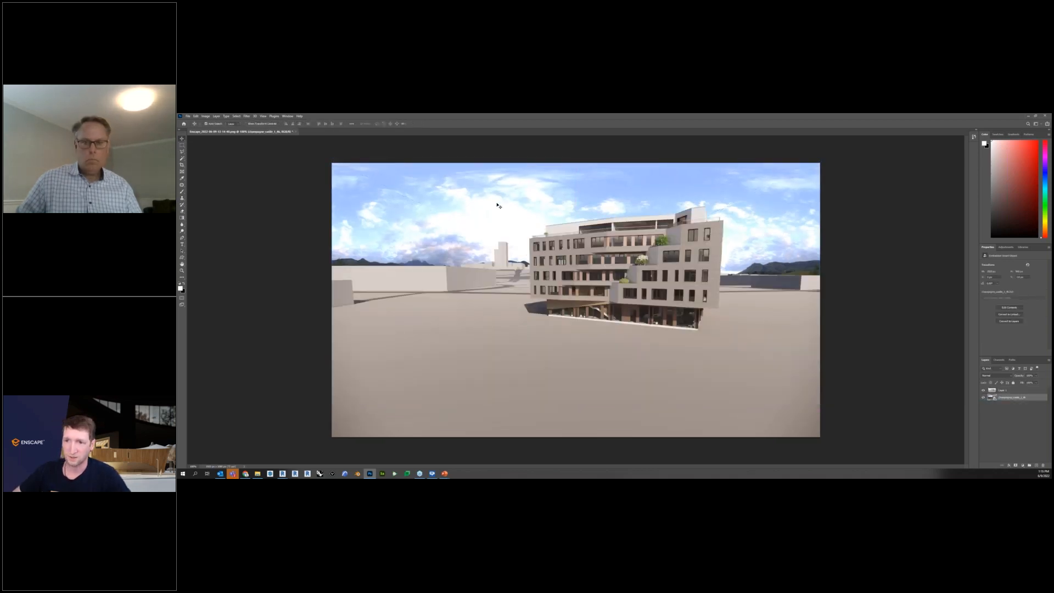
{"action": "left_click_drag", "start_coordinate": [523, 210], "coordinate": [524, 204]}
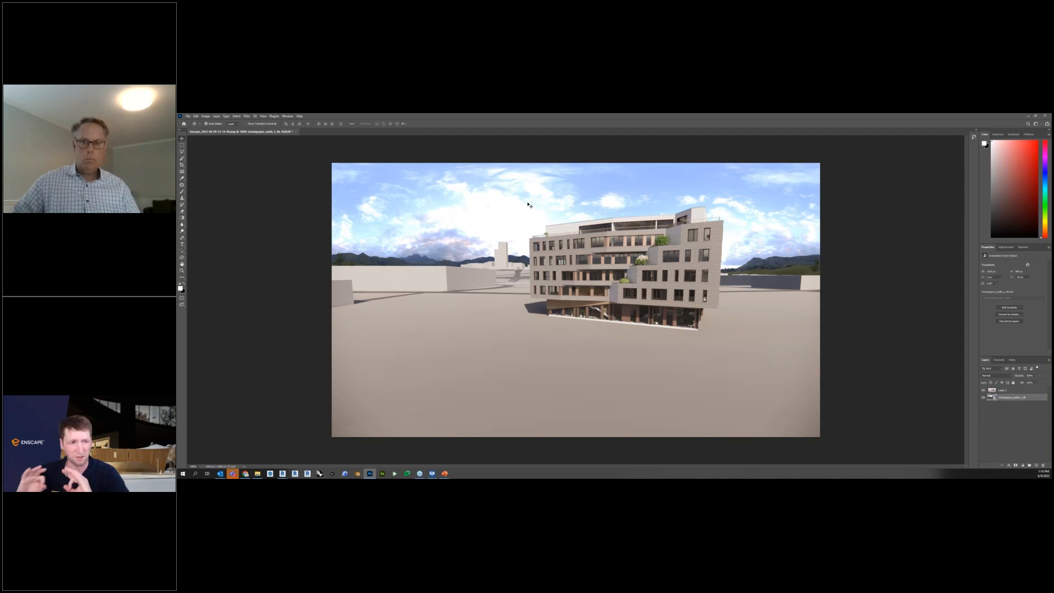
Put Photoshop and the Downloads folder window away to return to Revit and Enscape.
{"action": "left_click", "coordinate": [1028, 116]}
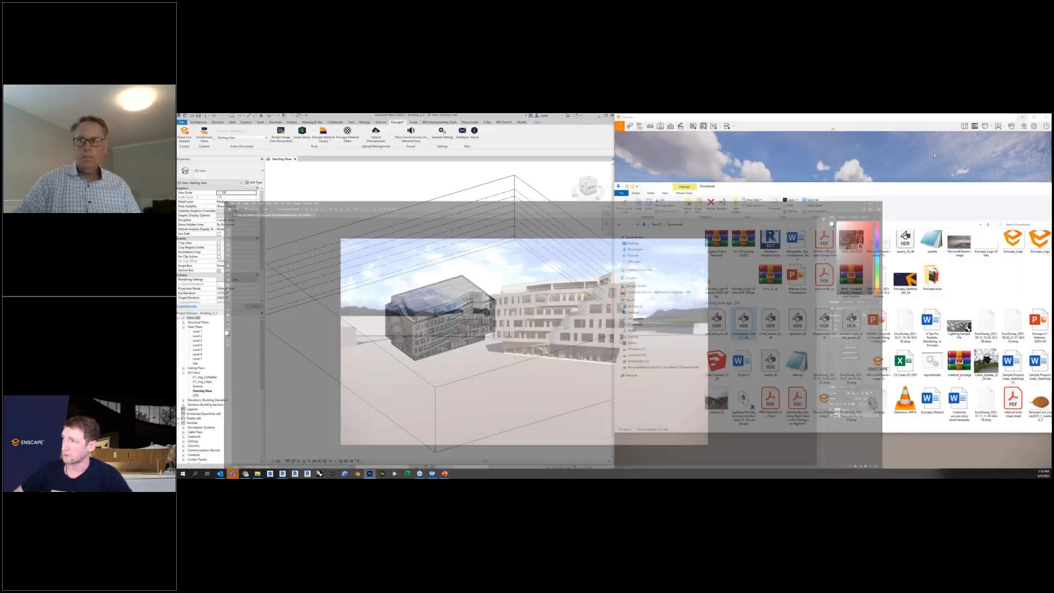
{"action": "left_click_drag", "start_coordinate": [907, 189], "coordinate": [704, 221]}
{"action": "left_click", "coordinate": [859, 219]}
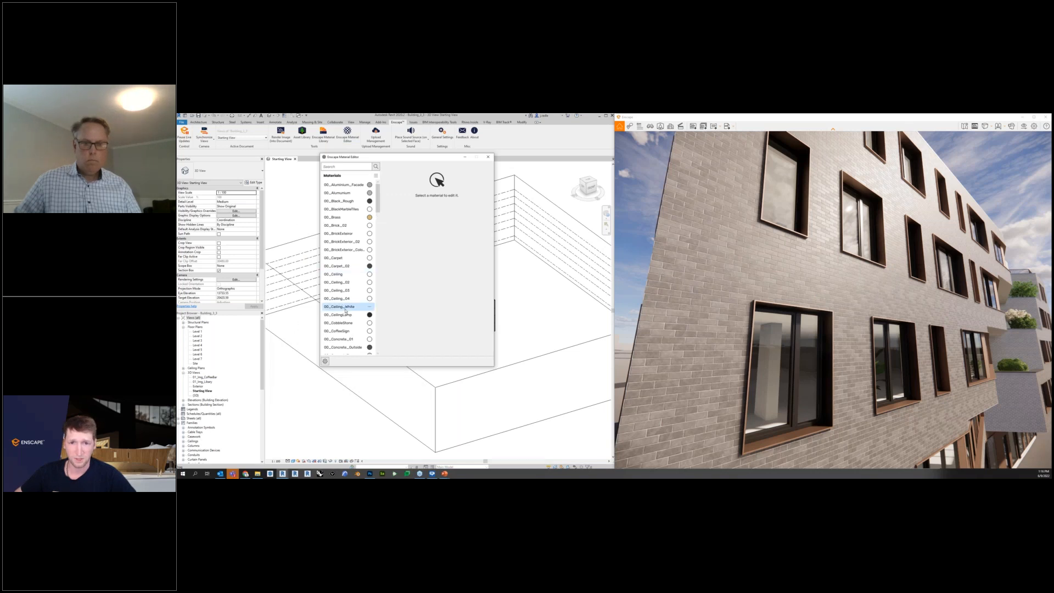
Start replacing the 00_BrickExterior material with an Enscape library material and show the Bricks category.
{"action": "left_click", "coordinate": [367, 234]}
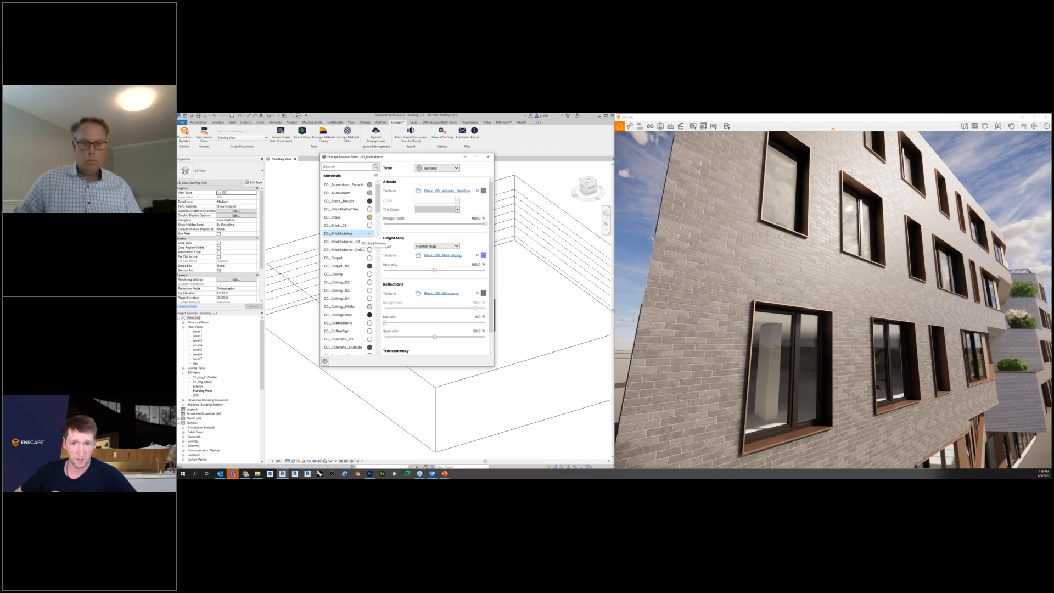
{"action": "left_click", "coordinate": [370, 233]}
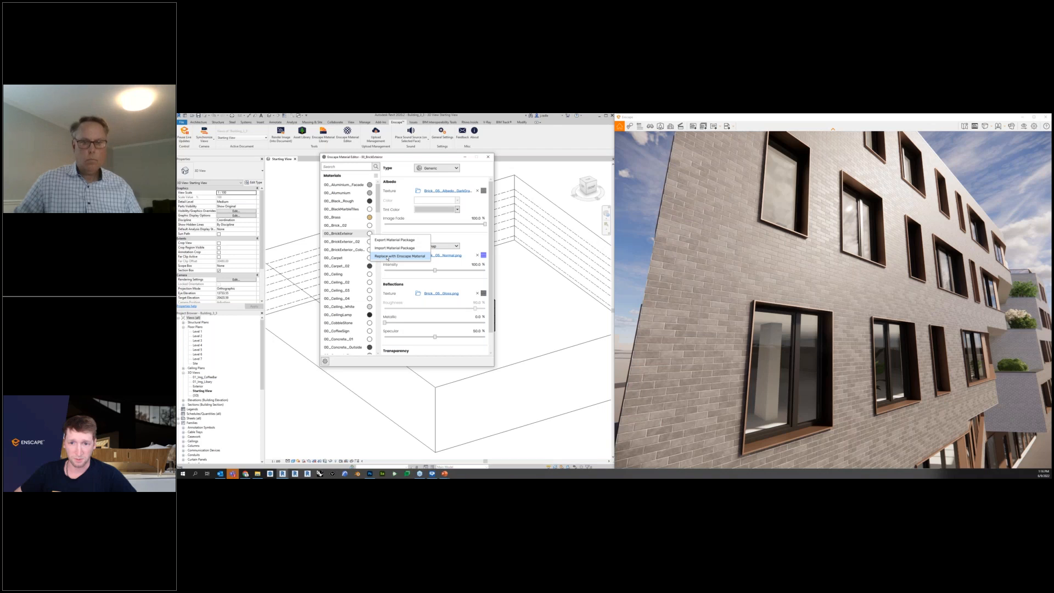
{"action": "left_click", "coordinate": [395, 257]}
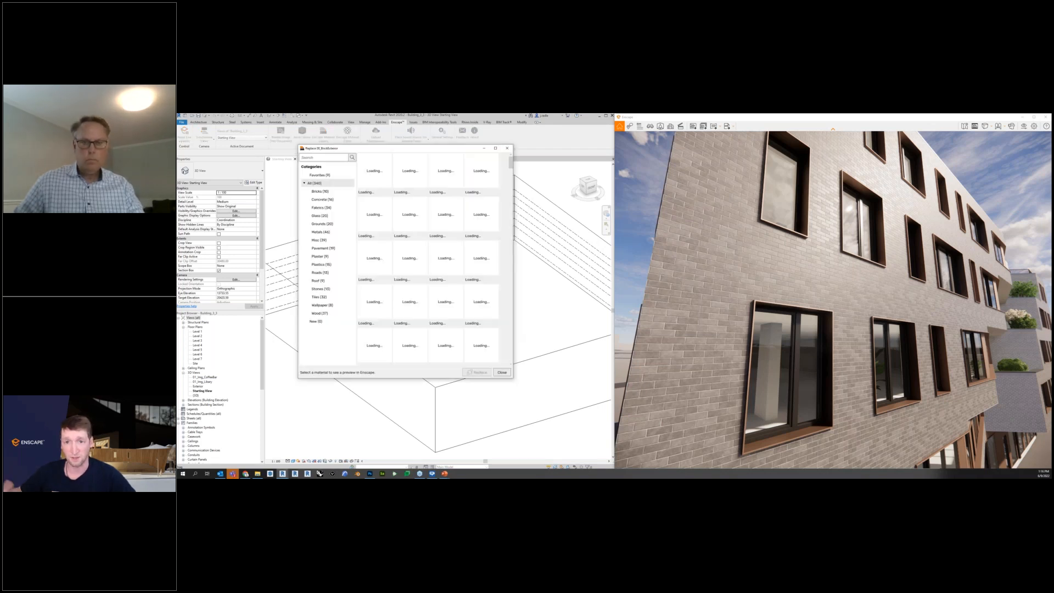
{"action": "left_click", "coordinate": [341, 191]}
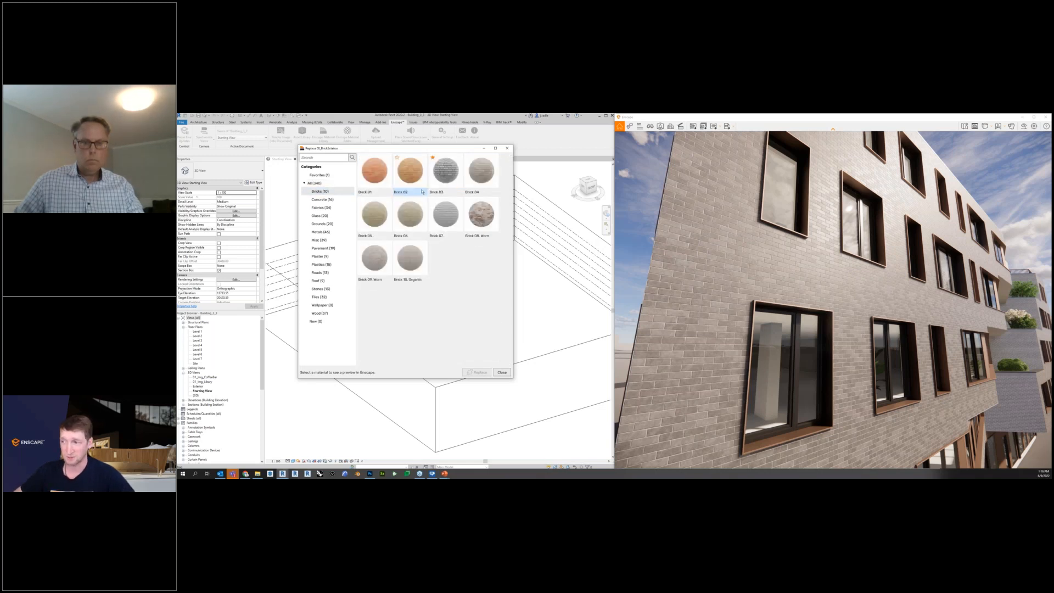
Preview Brick 01, Brick 02, Brick 03 and Brick 08, Worn on the building's exterior facade.
{"action": "left_click", "coordinate": [383, 181]}
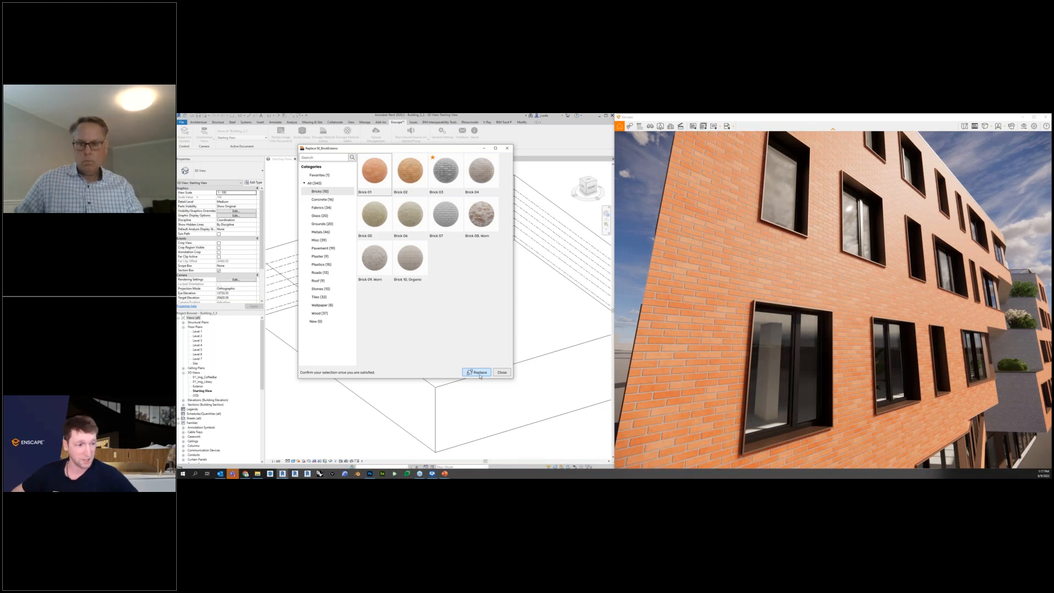
{"action": "left_click", "coordinate": [413, 176]}
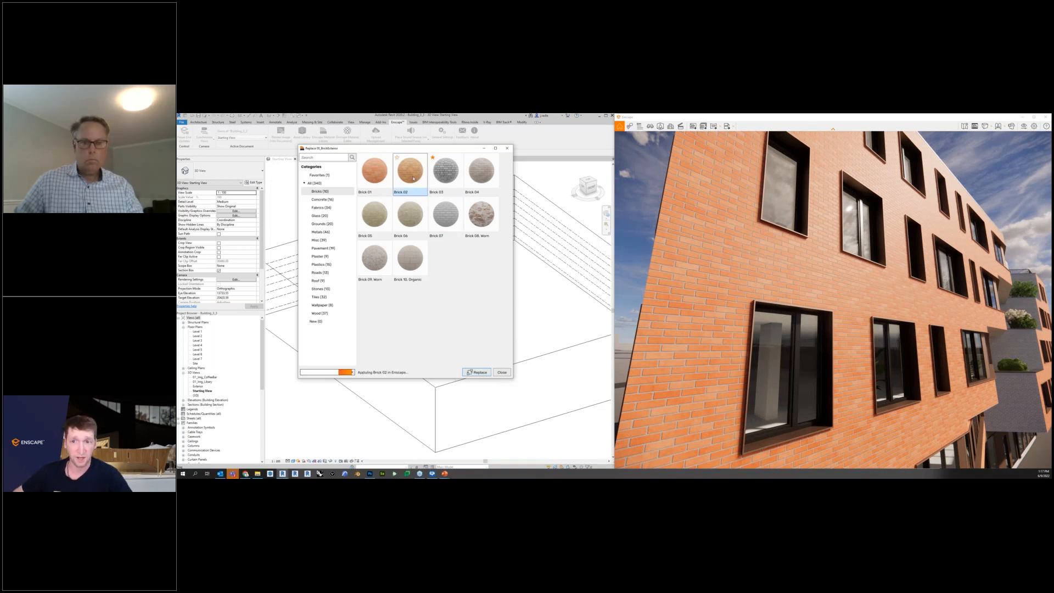
{"action": "left_click", "coordinate": [469, 185]}
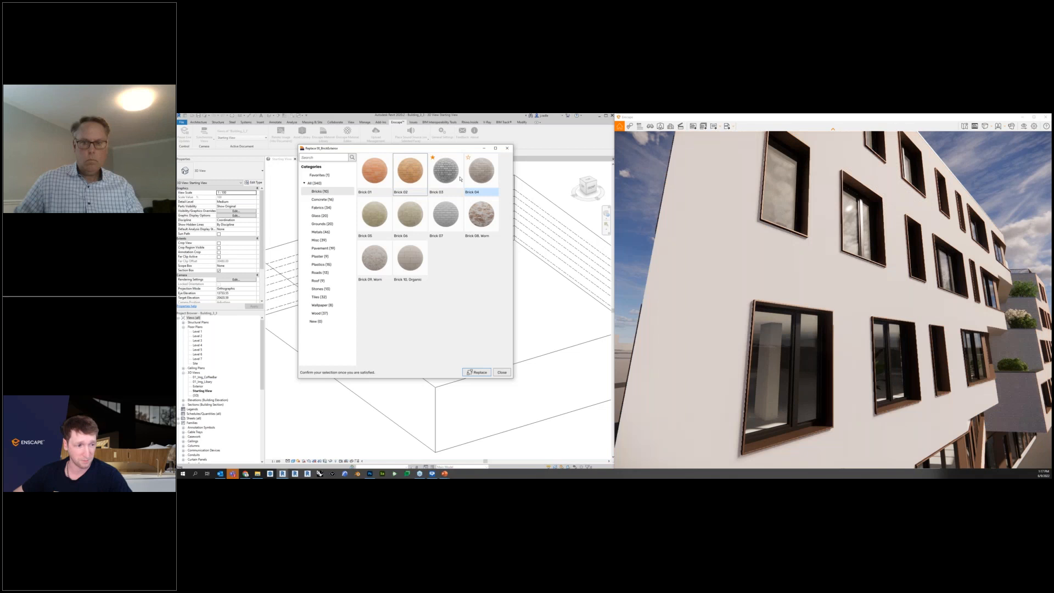
{"action": "left_click", "coordinate": [452, 177]}
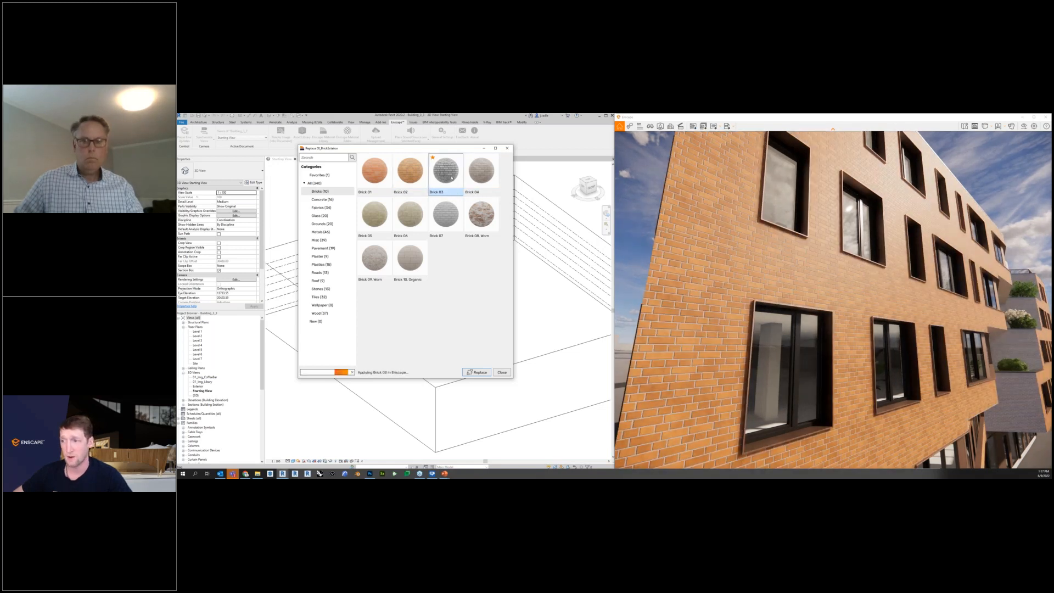
{"action": "left_click", "coordinate": [472, 173]}
{"action": "left_click", "coordinate": [481, 216]}
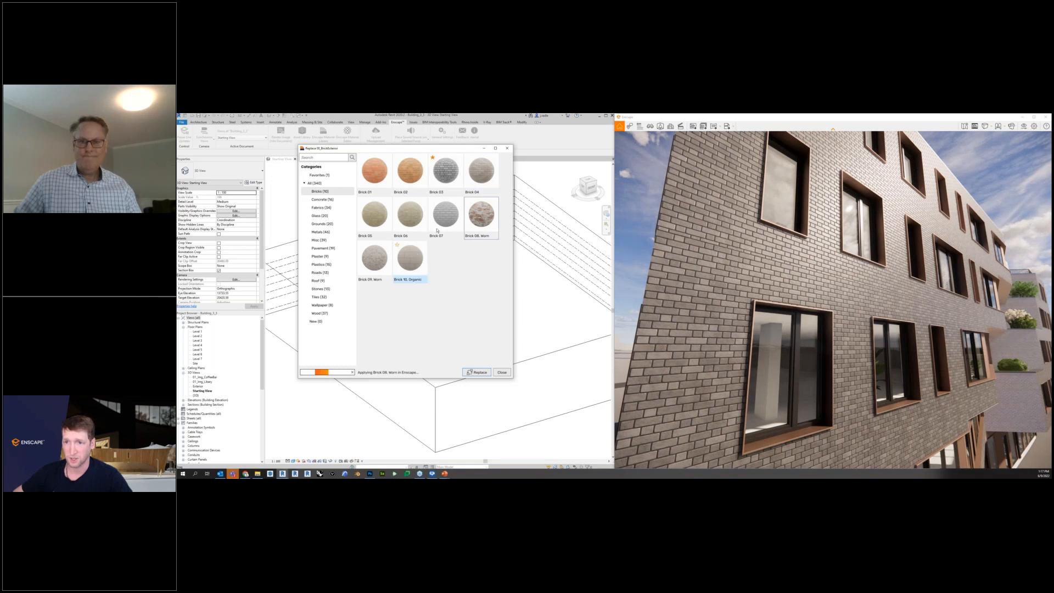
Replace the exterior brick material with Brick 03 and close the Enscape Material Editor.
{"action": "left_click", "coordinate": [447, 179]}
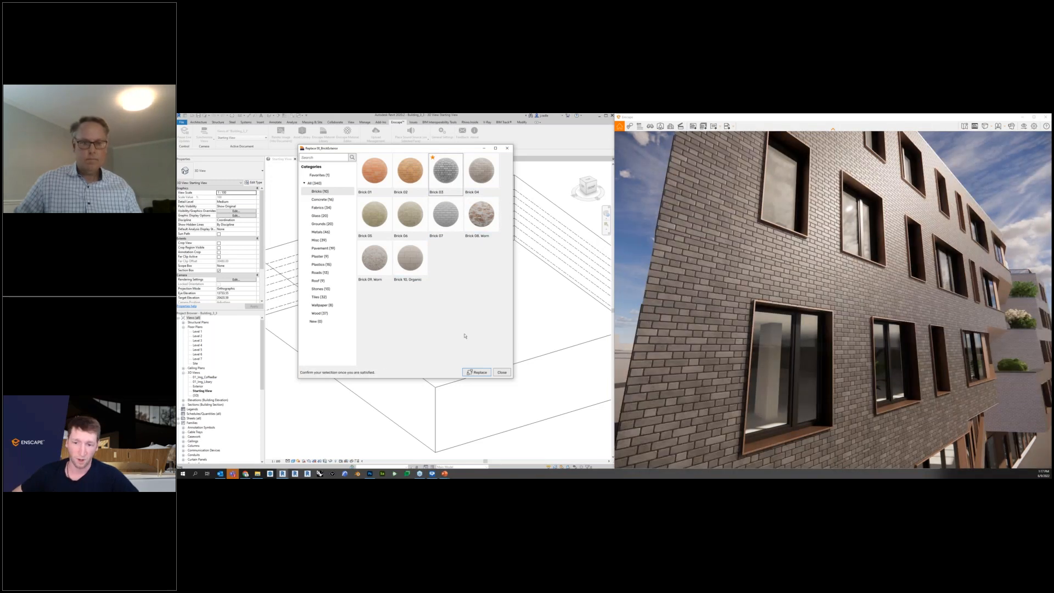
{"action": "left_click", "coordinate": [476, 373]}
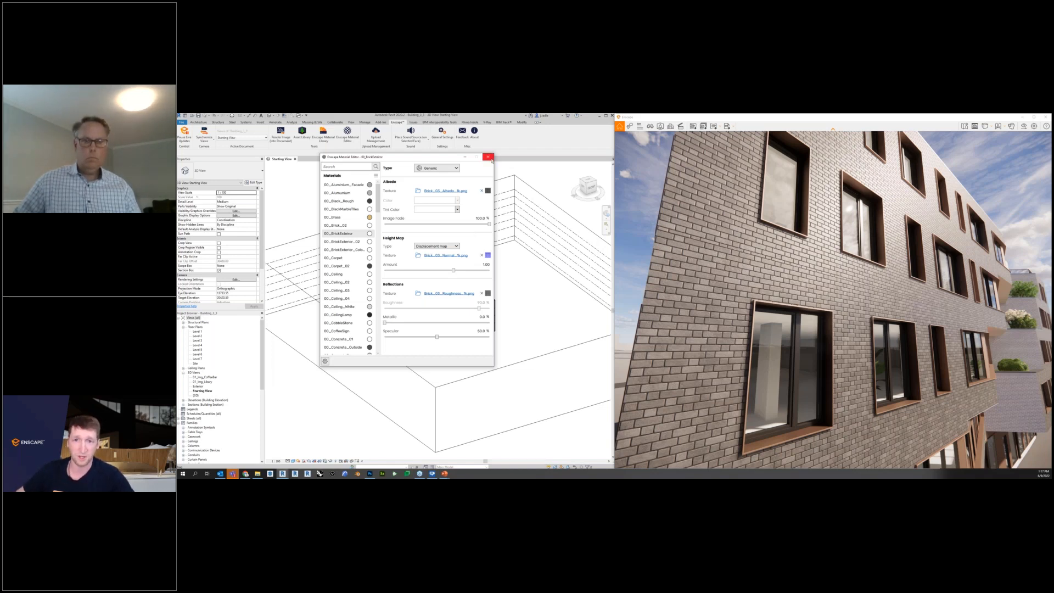
{"action": "left_click", "coordinate": [488, 157]}
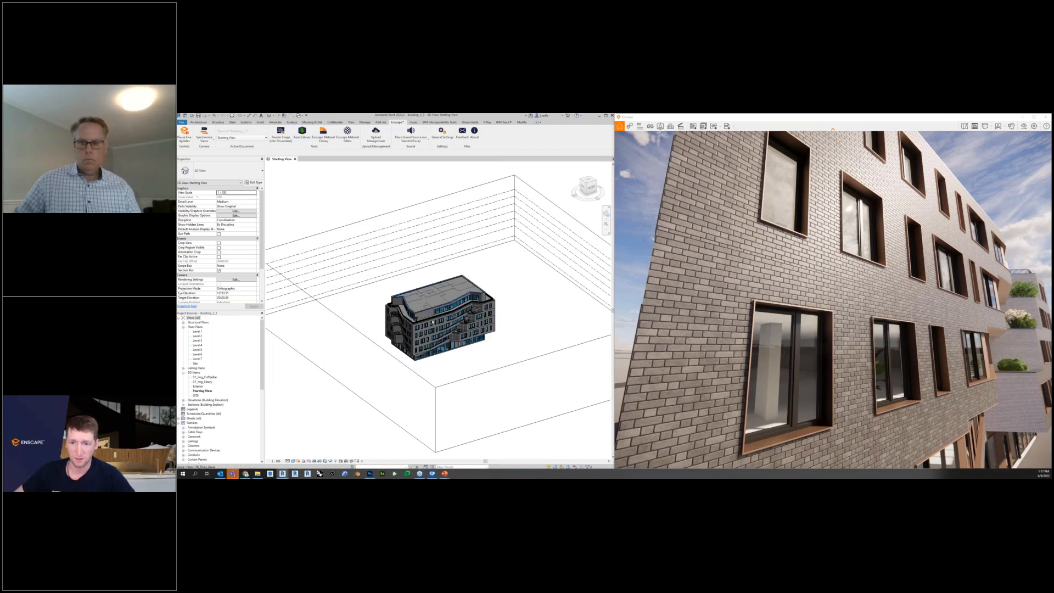
Open the appearance settings of the brick material from the structure of the exterior wall's type in Revit.
{"action": "scroll", "coordinate": [432, 322], "scroll_direction": "up", "scroll_amount": 5}
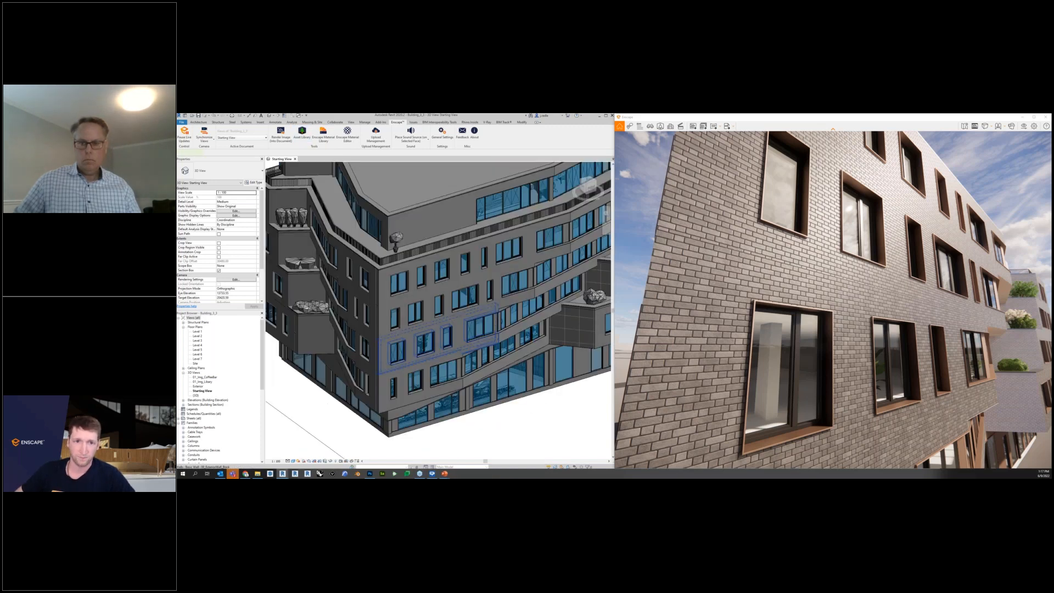
{"action": "left_click", "coordinate": [432, 330]}
{"action": "left_click", "coordinate": [254, 182]}
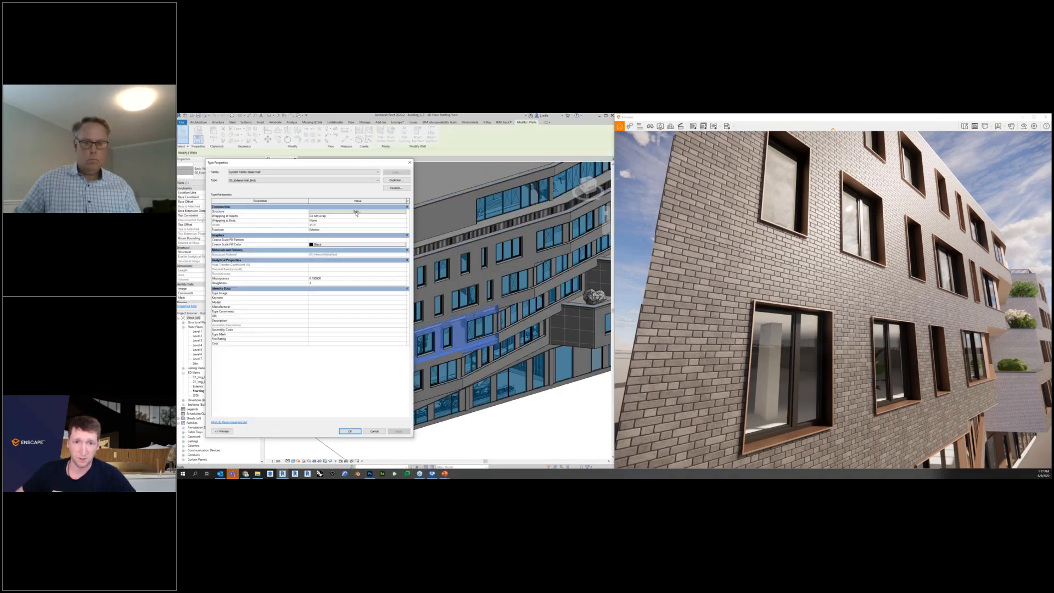
{"action": "left_click", "coordinate": [355, 212]}
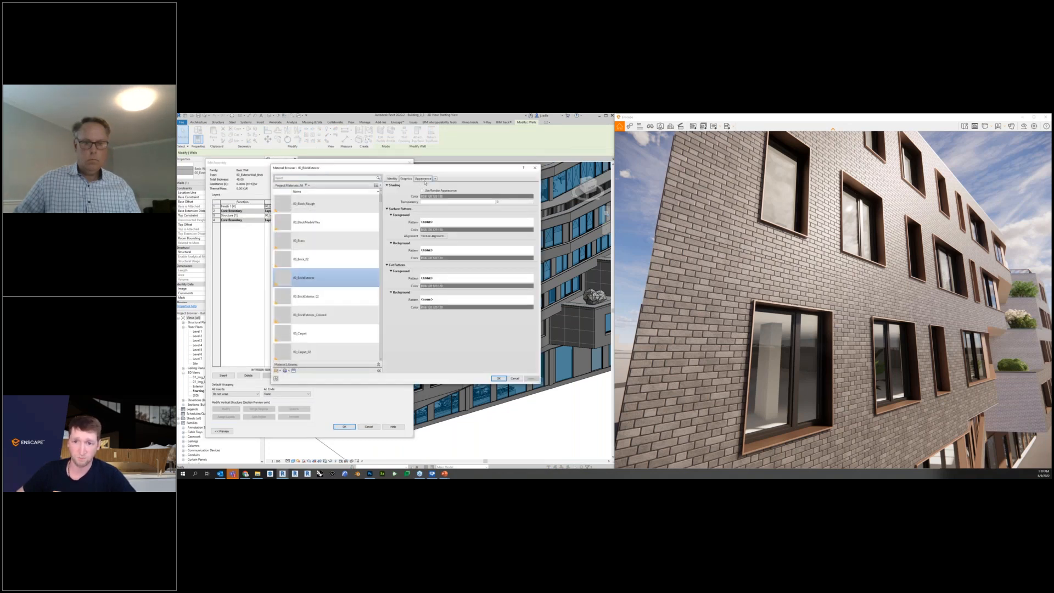
{"action": "left_click", "coordinate": [423, 179]}
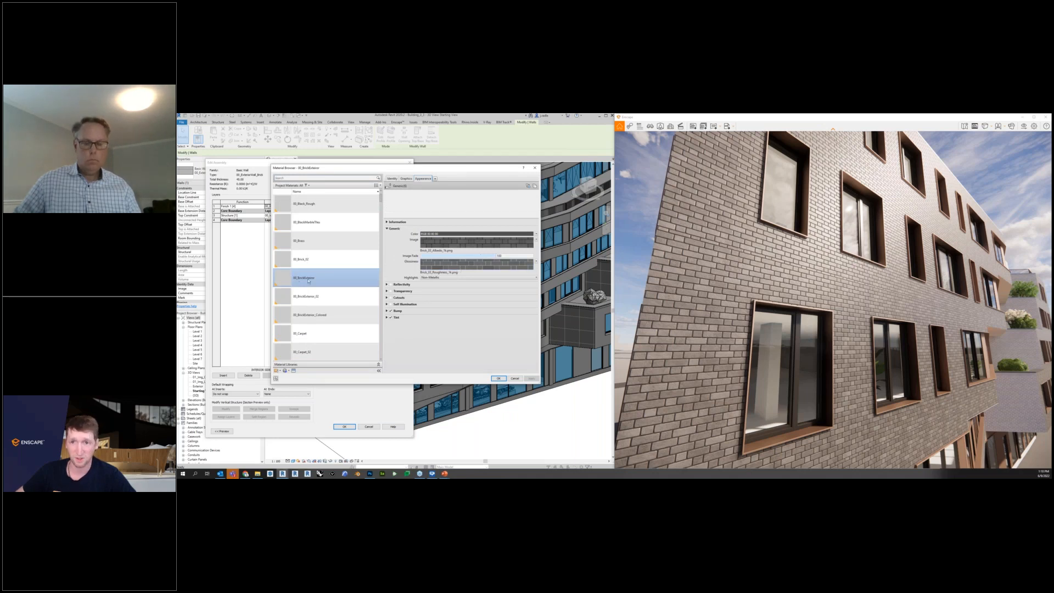
Check the brick material's graphics settings, and close the material, assembly and type dialogs without changes.
{"action": "left_click", "coordinate": [407, 178]}
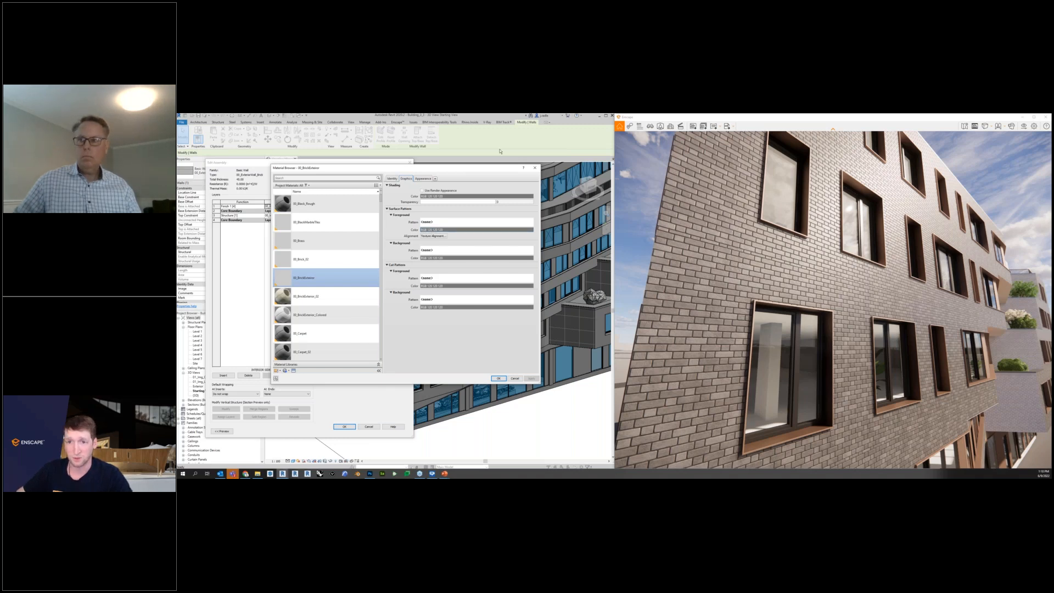
{"action": "left_click", "coordinate": [535, 168]}
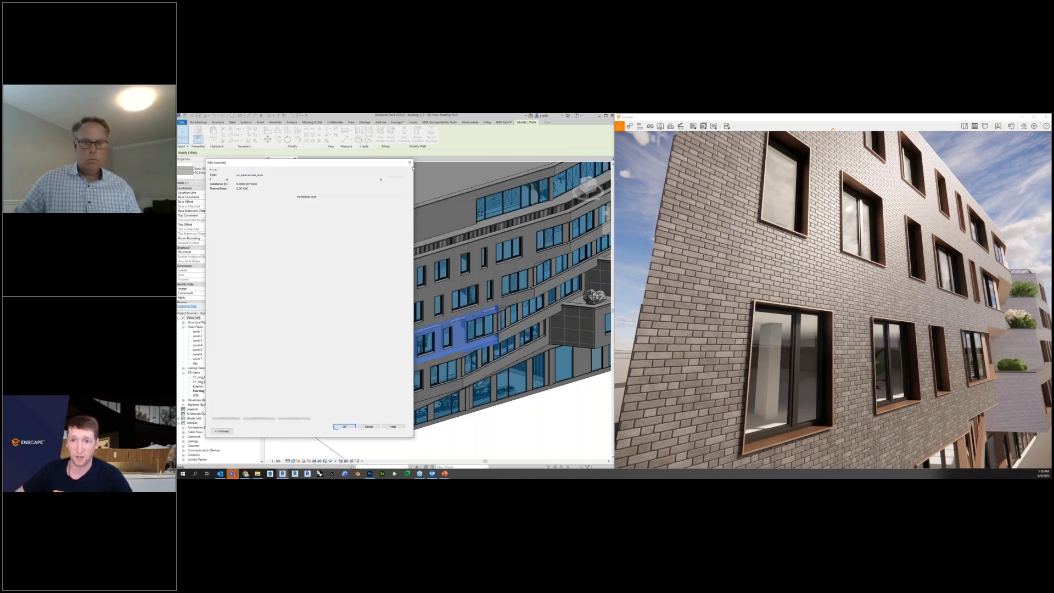
{"action": "left_click", "coordinate": [410, 162]}
{"action": "left_click", "coordinate": [410, 162]}
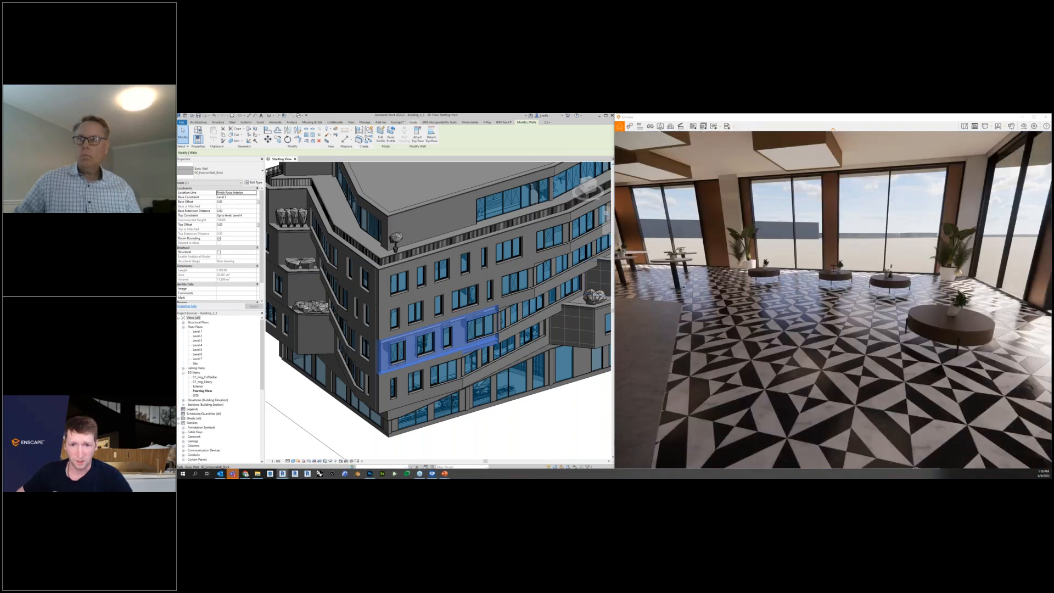
Start replacing the 00_Tiles_20 floor material with an Enscape library material and show the Tiles category.
{"action": "left_click", "coordinate": [398, 122]}
{"action": "left_click", "coordinate": [347, 135]}
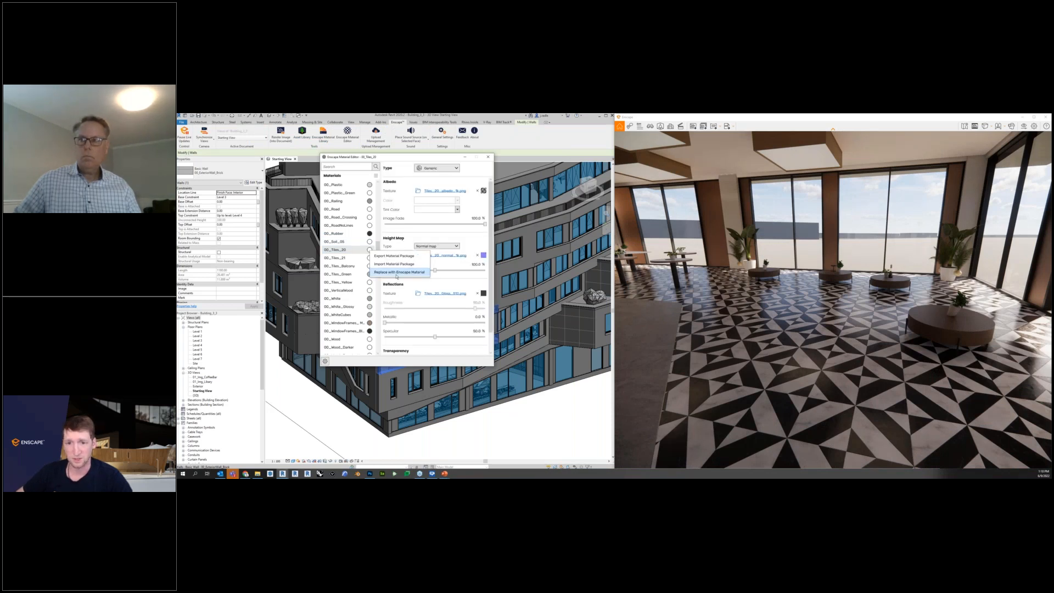
{"action": "left_click", "coordinate": [370, 251]}
{"action": "left_click", "coordinate": [319, 297]}
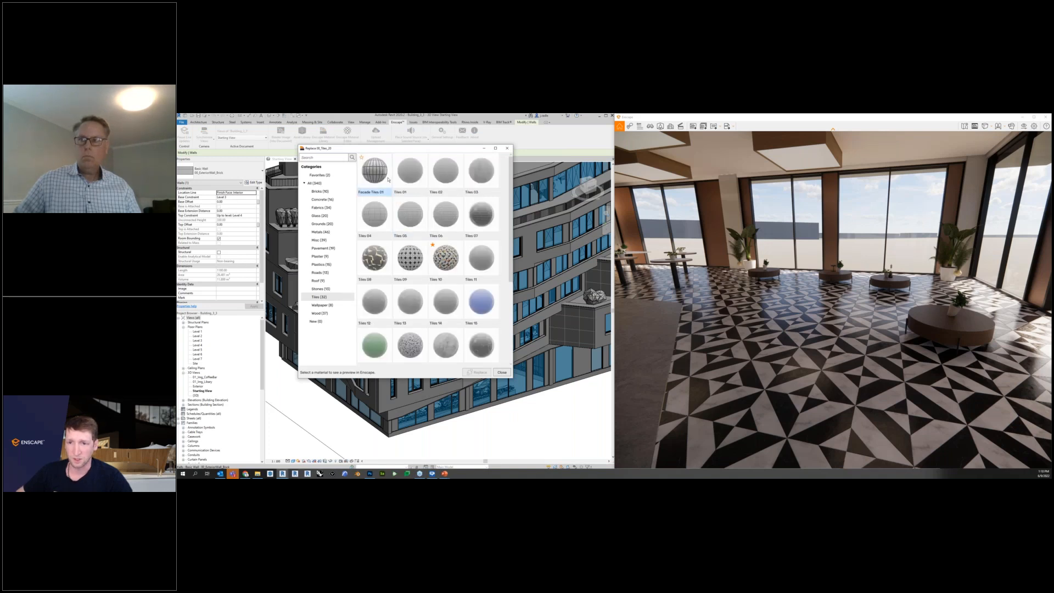
Preview several tile materials on the lobby floor and replace the floor material with Tiles 17.
{"action": "left_click", "coordinate": [411, 258]}
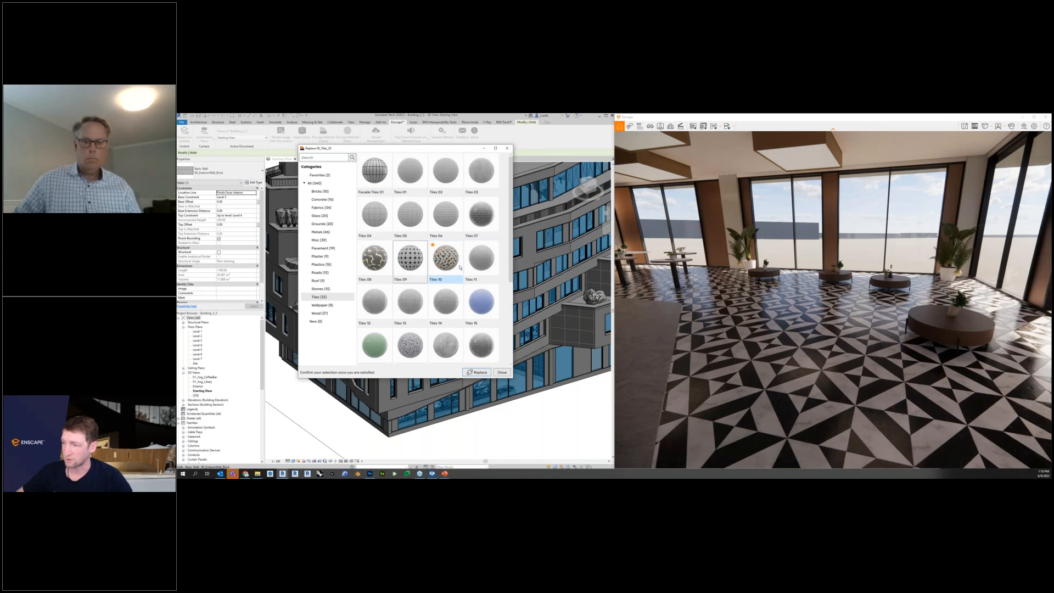
{"action": "left_click", "coordinate": [482, 307]}
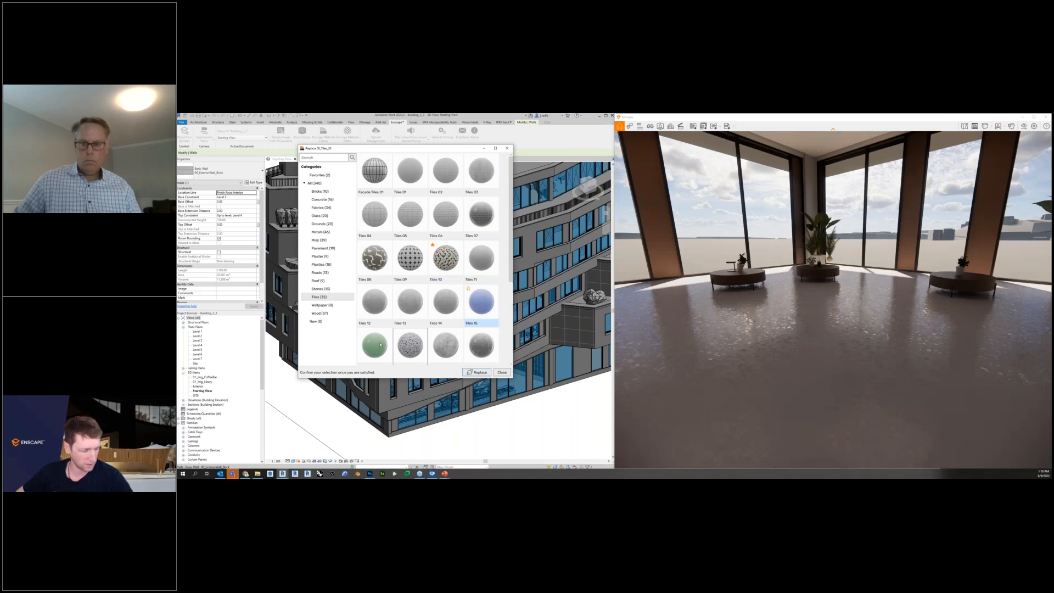
{"action": "left_click", "coordinate": [410, 346]}
{"action": "scroll", "coordinate": [411, 346], "scroll_direction": "down", "scroll_amount": 1}
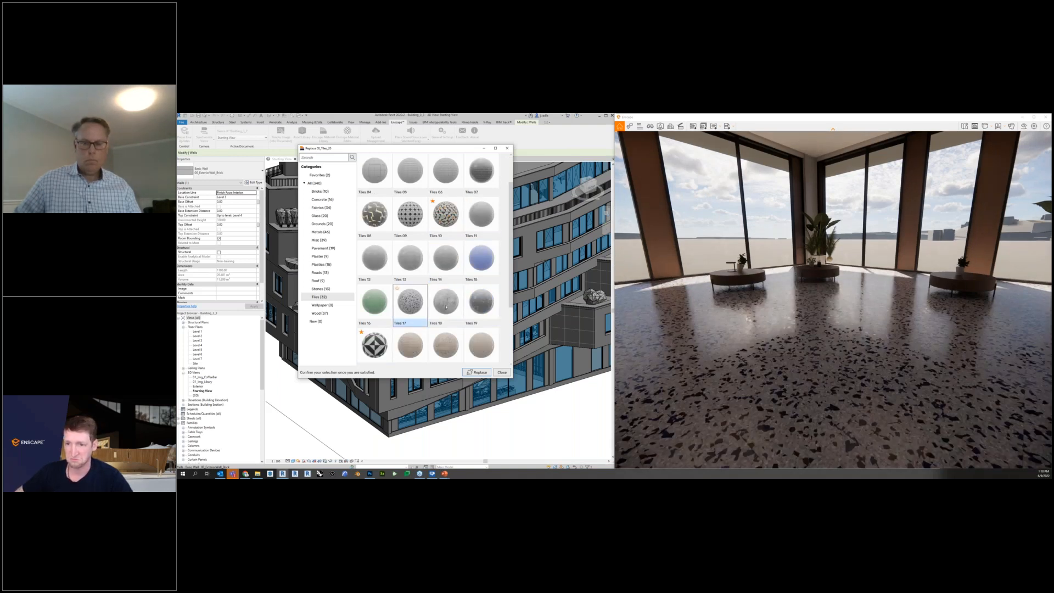
{"action": "left_click", "coordinate": [459, 324]}
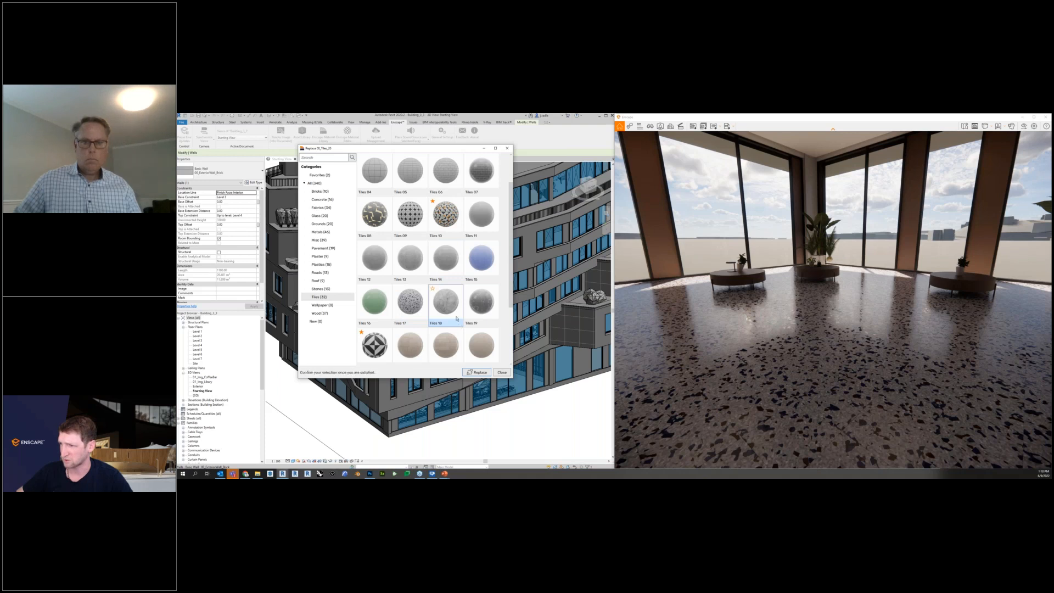
{"action": "left_click", "coordinate": [414, 312]}
{"action": "left_click", "coordinate": [480, 373]}
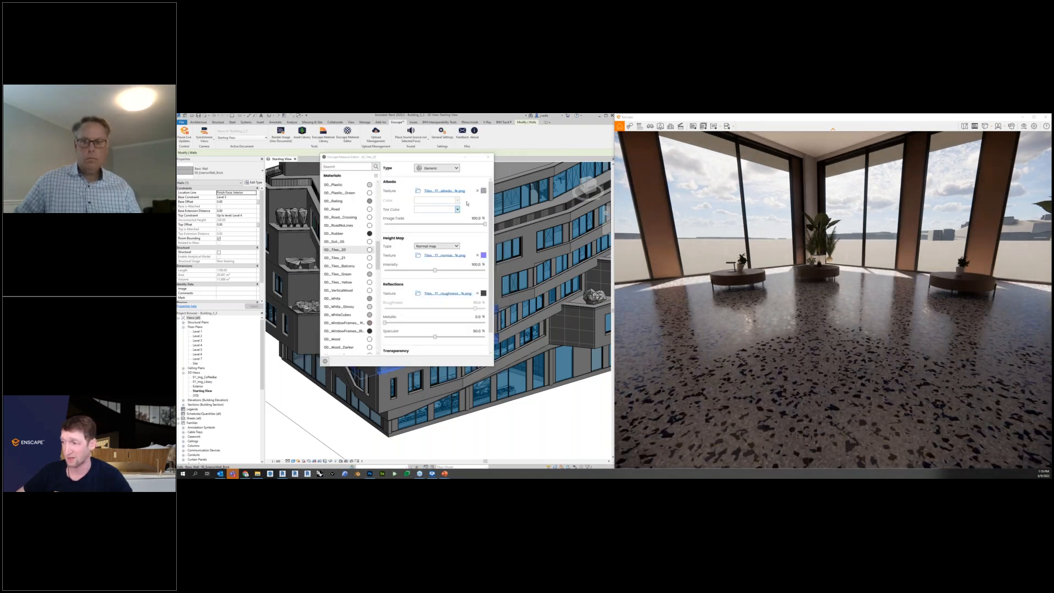
Open the albedo texture of 00_Tiles_20 and set its width and height to 2 m.
{"action": "left_click", "coordinate": [484, 190]}
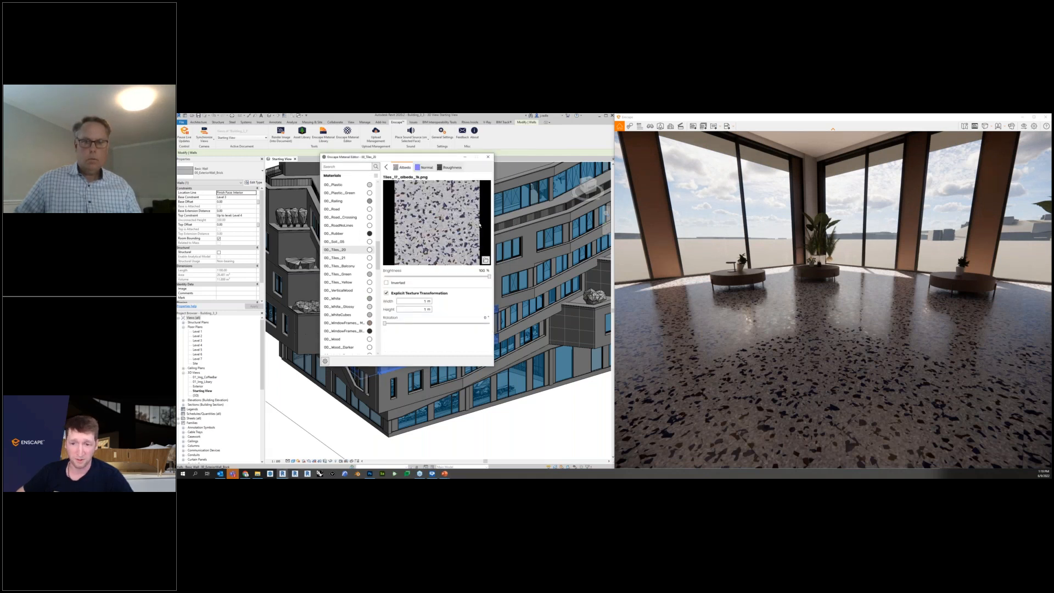
{"action": "double_click", "coordinate": [425, 301]}
{"action": "key", "text": "Tab"}
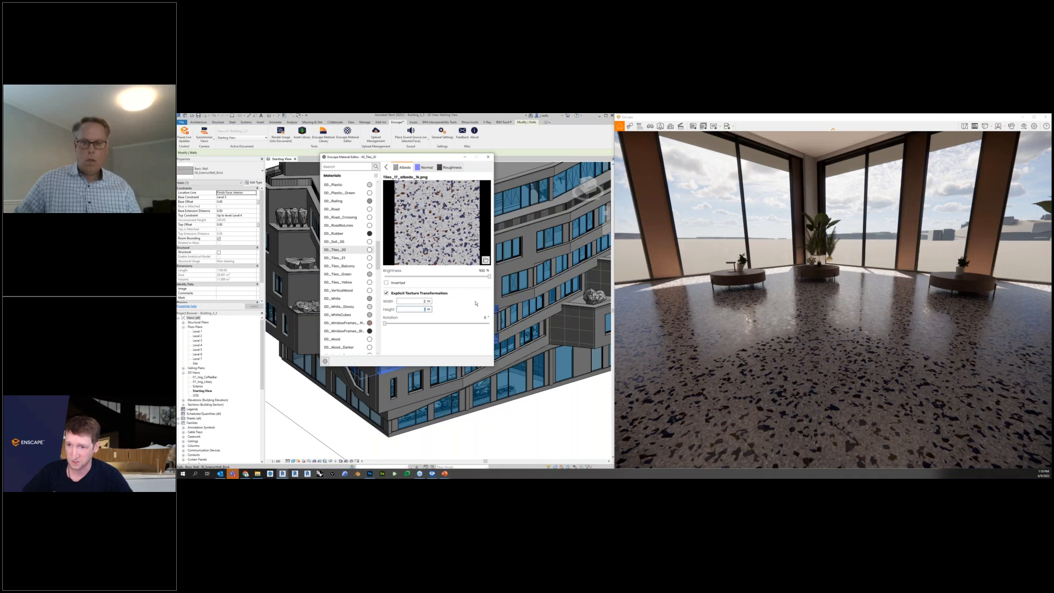
{"action": "type", "text": "2"}
{"action": "key", "text": "Tab"}
Try a 45° rotation on the floor texture and reset the rotation to 0°.
{"action": "type", "text": "45"}
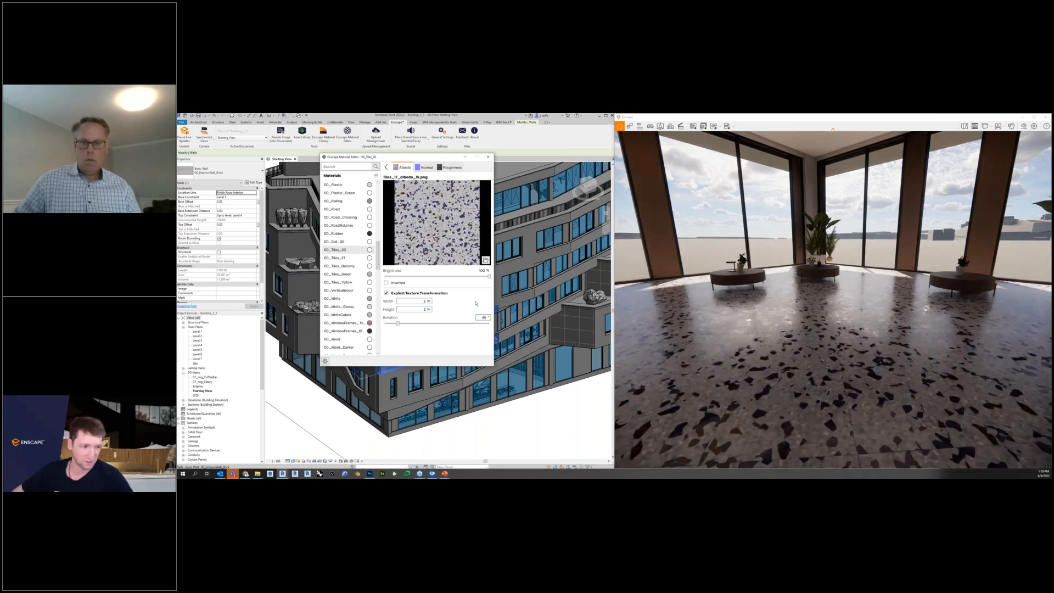
{"action": "left_click_drag", "start_coordinate": [481, 318], "coordinate": [500, 319]}
{"action": "type", "text": "0"}
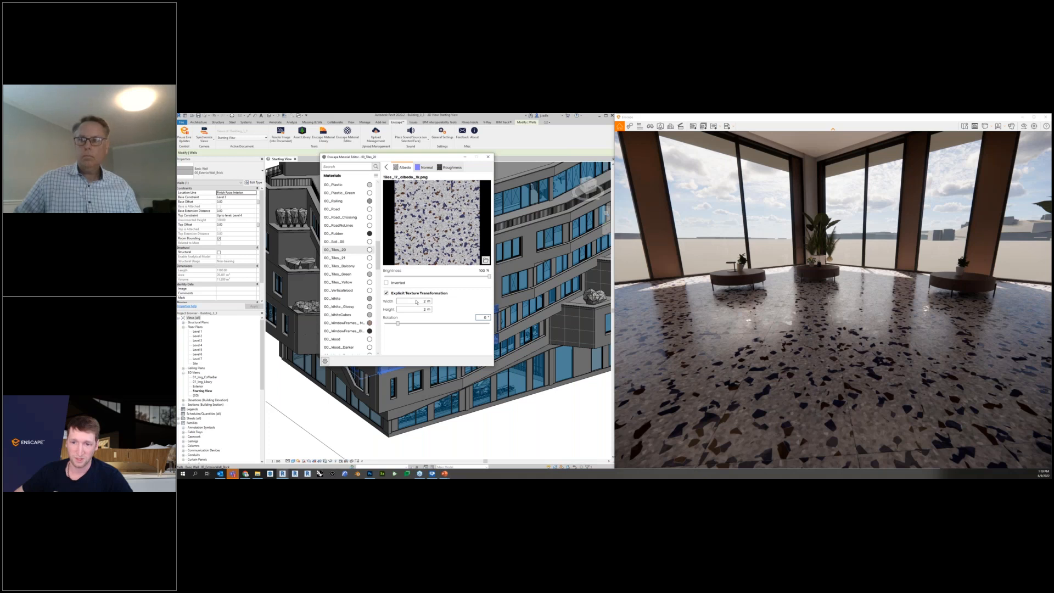
Set the floor texture's width to 1.8 m and height to 1.5 m, and close the material editor.
{"action": "double_click", "coordinate": [416, 301]}
{"action": "type", "text": "1.8"}
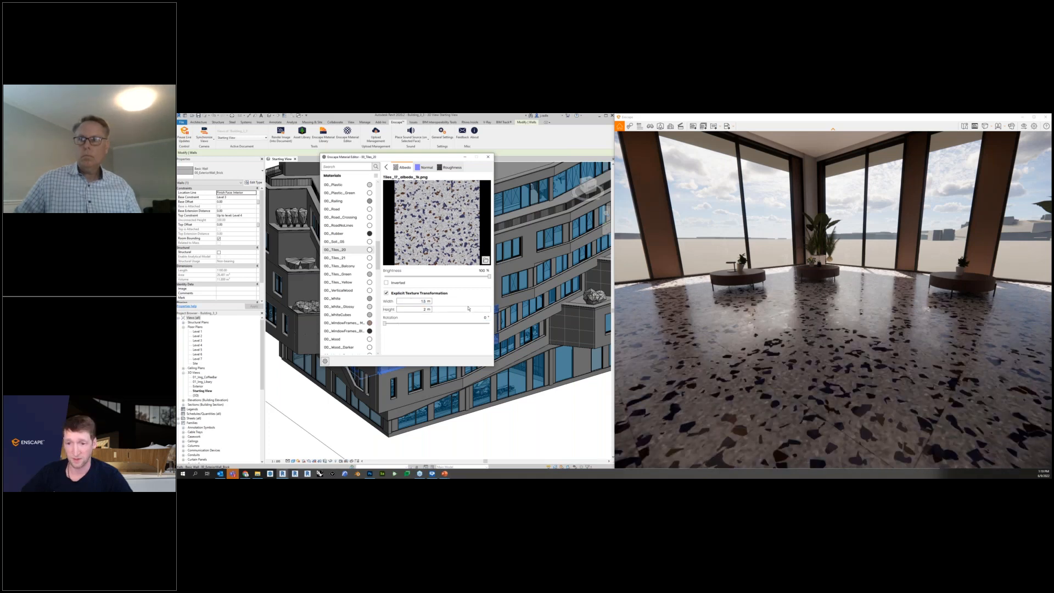
{"action": "type", "text": "1.5"}
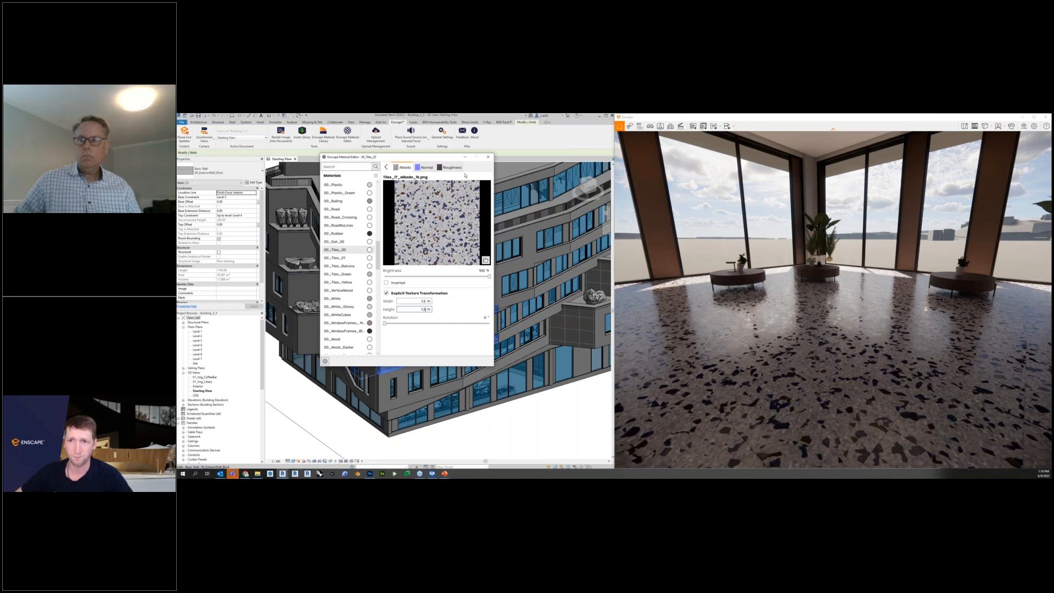
{"action": "left_click", "coordinate": [489, 156]}
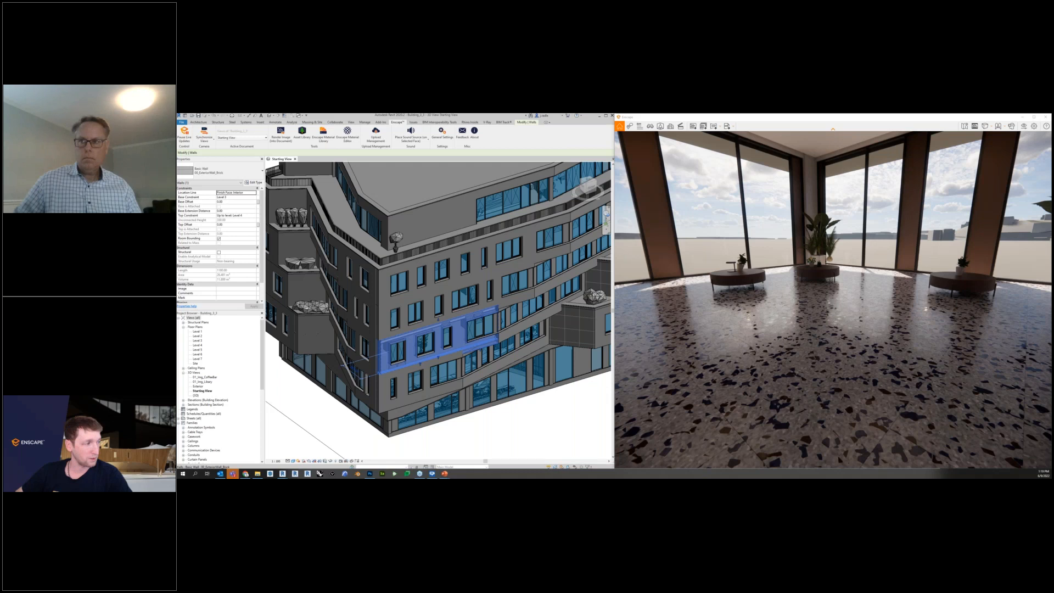
Synchronize the Enscape camera with the Revit 3D view of the building's exterior.
{"action": "left_click", "coordinate": [203, 133]}
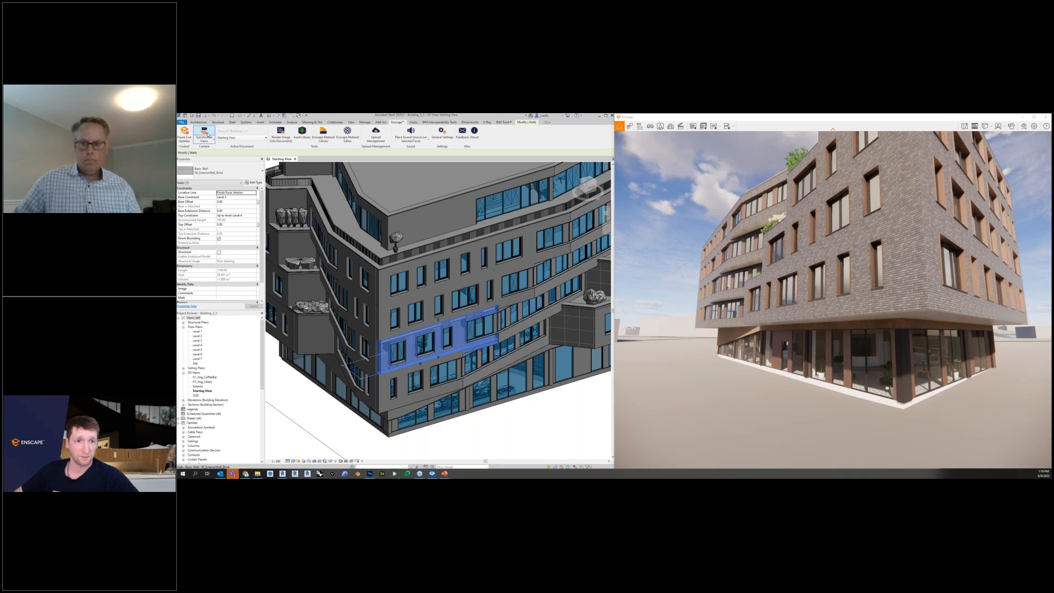
{"action": "left_click", "coordinate": [207, 134]}
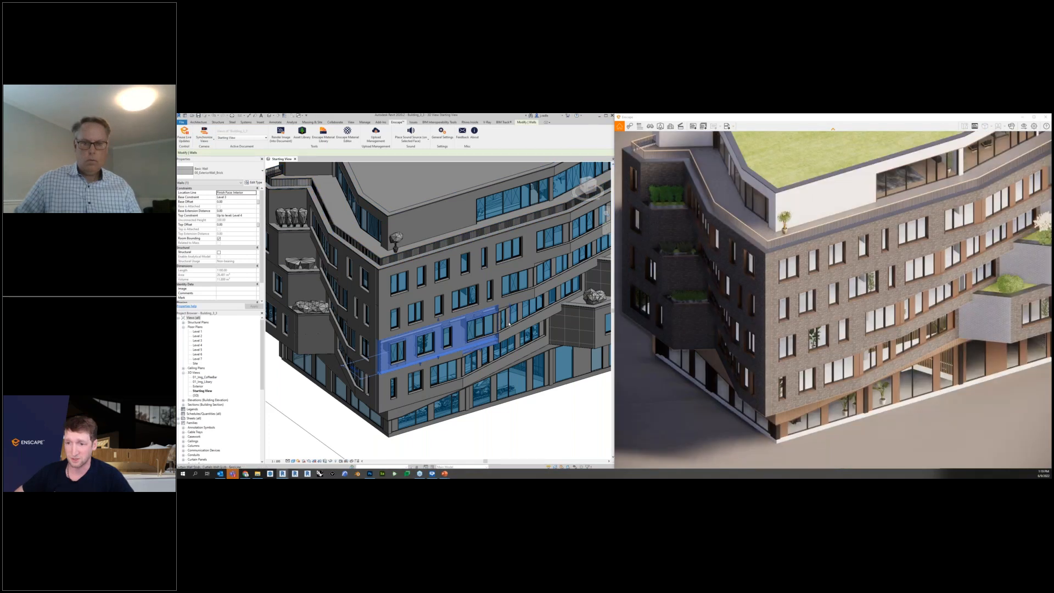
Examine the building's facade from several angles and distances in Revit with the Enscape view synchronized.
{"action": "scroll", "coordinate": [509, 324], "scroll_direction": "down", "scroll_amount": 5}
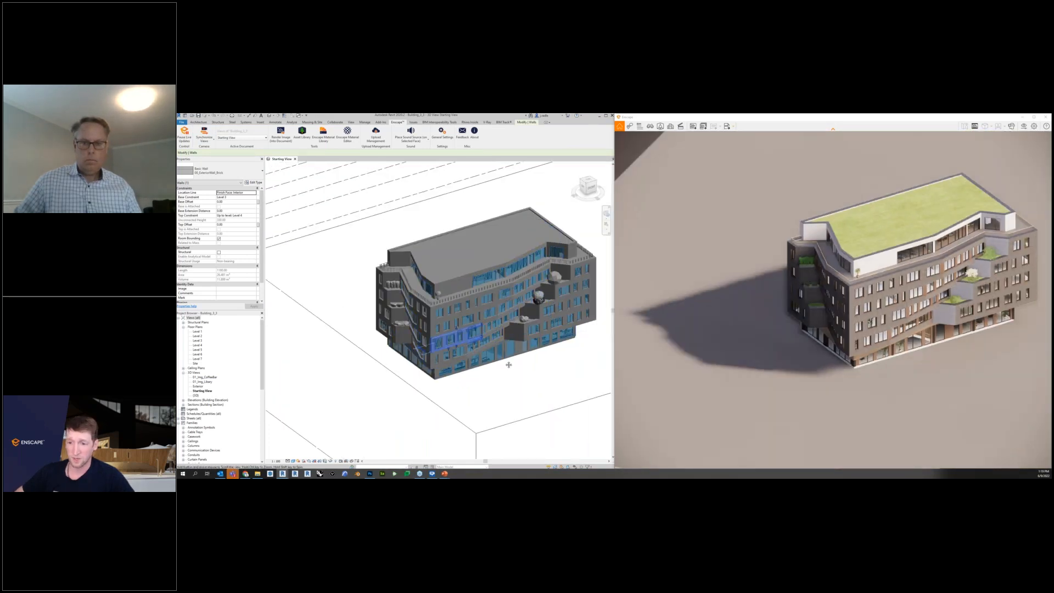
{"action": "middle_click_drag", "start_coordinate": [488, 370], "coordinate": [442, 371], "text": "shift"}
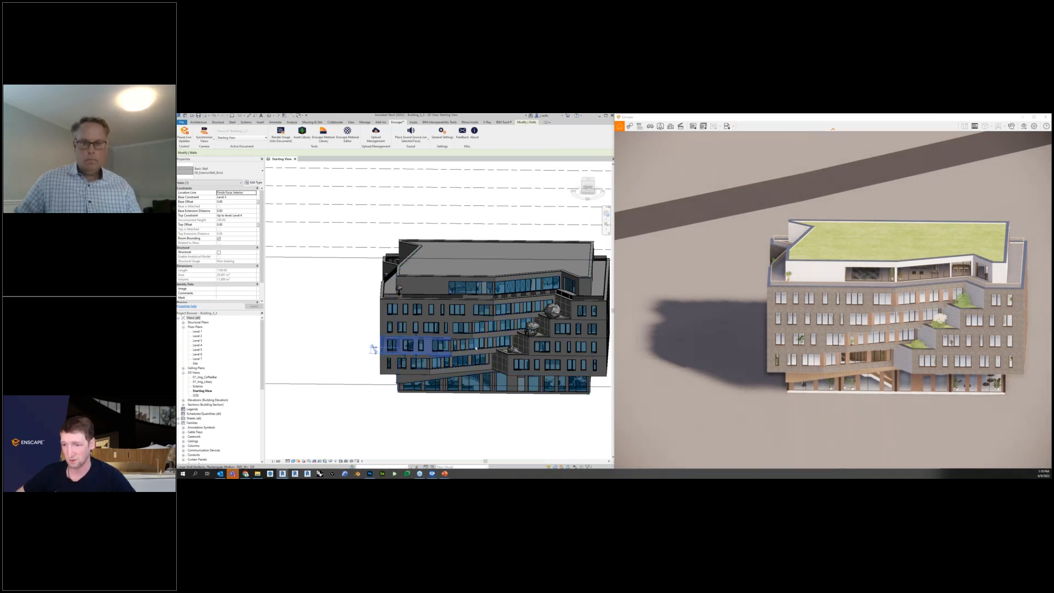
{"action": "scroll", "coordinate": [476, 347], "scroll_direction": "up", "scroll_amount": 2}
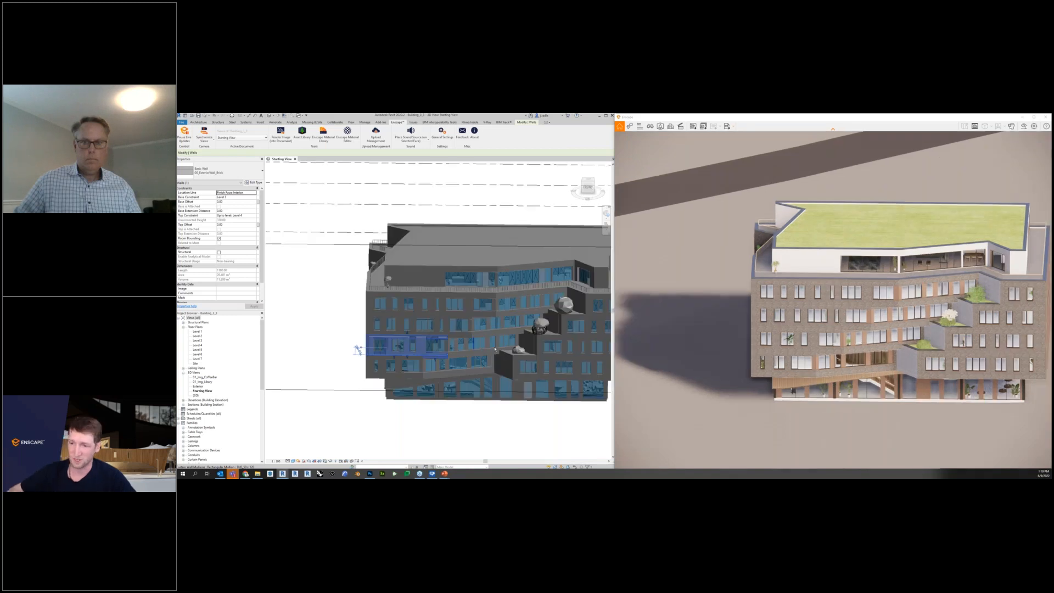
{"action": "scroll", "coordinate": [472, 337], "scroll_direction": "up", "scroll_amount": 3}
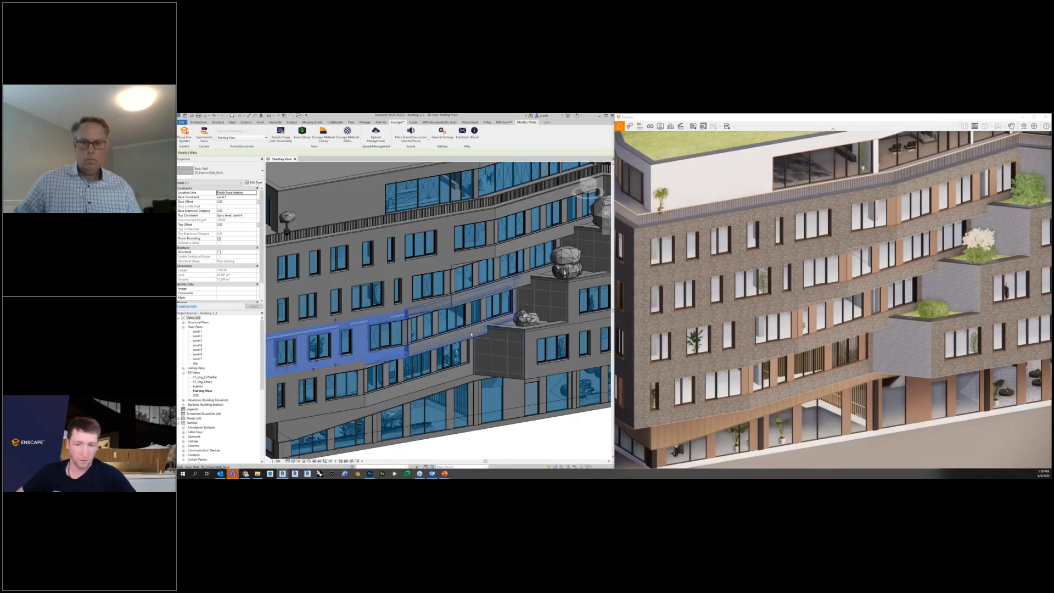
{"action": "middle_click_drag", "start_coordinate": [471, 334], "coordinate": [471, 319], "text": "shift"}
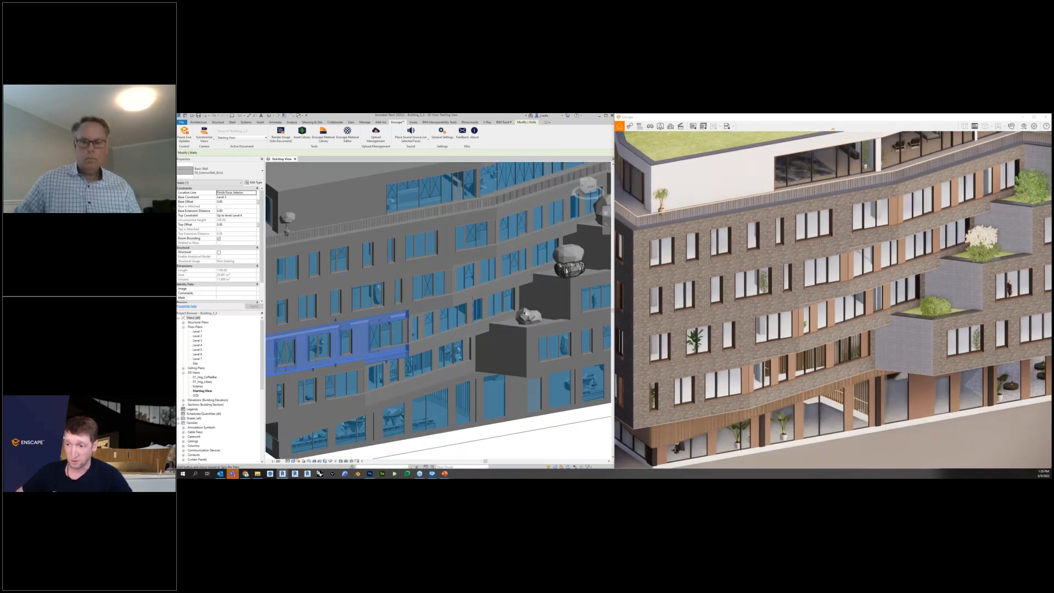
Deselect the wall, turn off view synchronization and bring the Enscape camera to the sliding glass doors on the building's terrace.
{"action": "key", "text": "Escape"}
{"action": "left_click", "coordinate": [204, 134]}
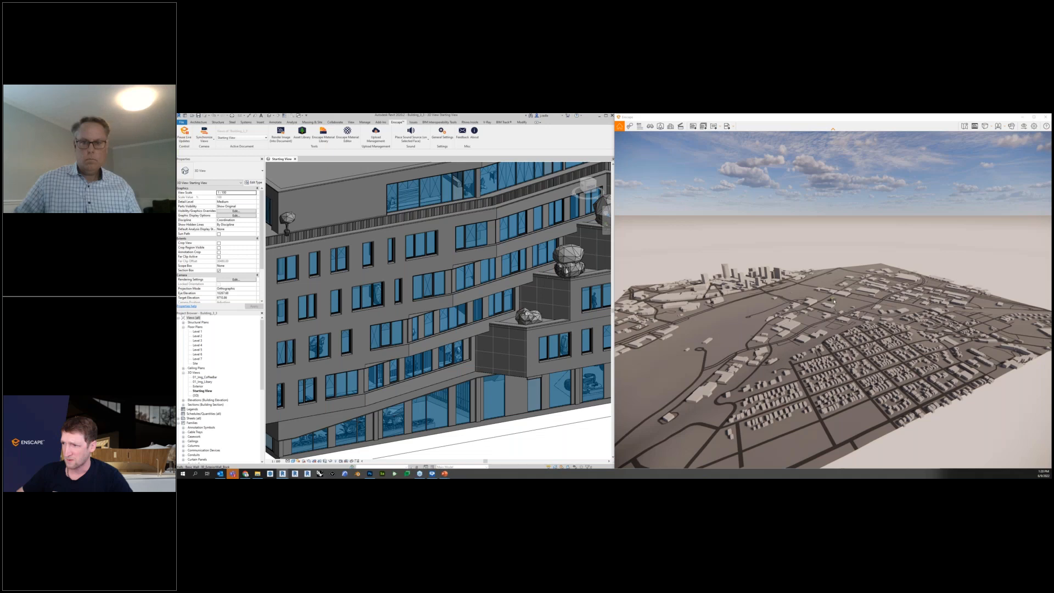
{"action": "double_click", "coordinate": [834, 301]}
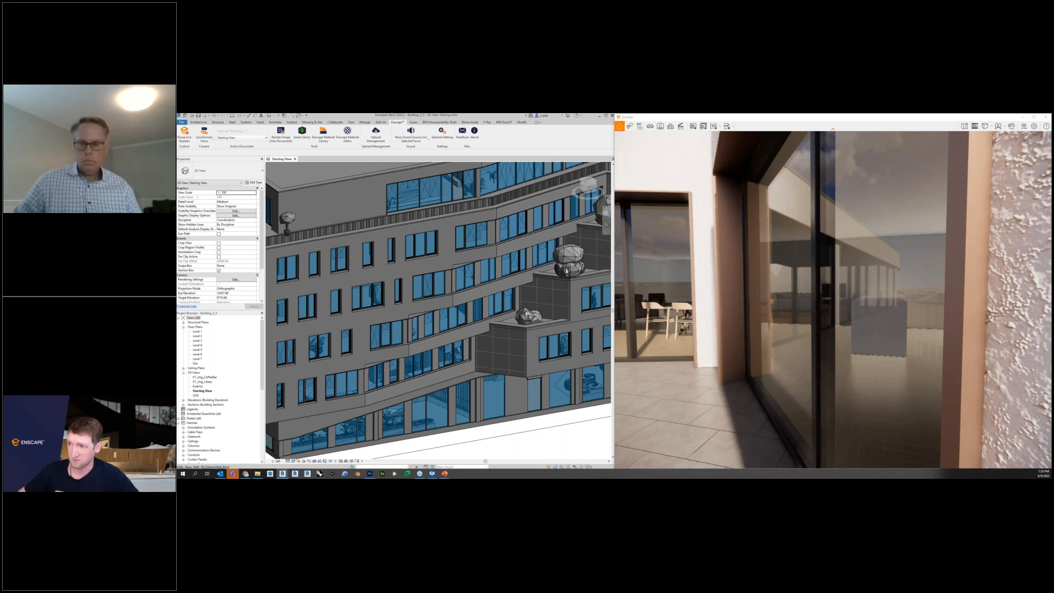
{"action": "key", "text": "w"}
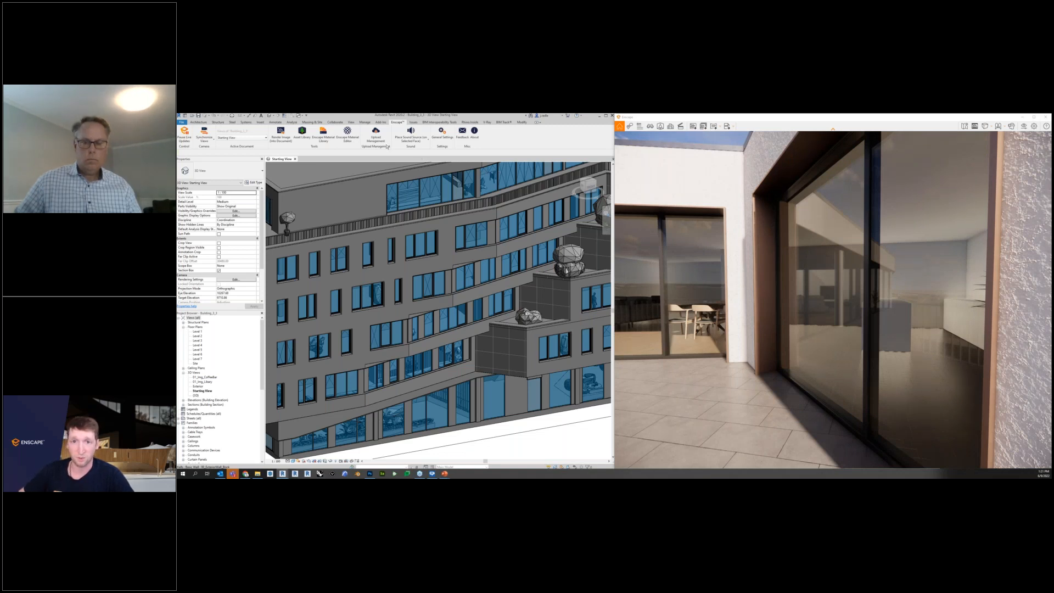
Browse the assets tagged Education in the Enscape Asset Library, close it, and switch to the Free Trial slide of the presentation.
{"action": "left_click", "coordinate": [302, 135]}
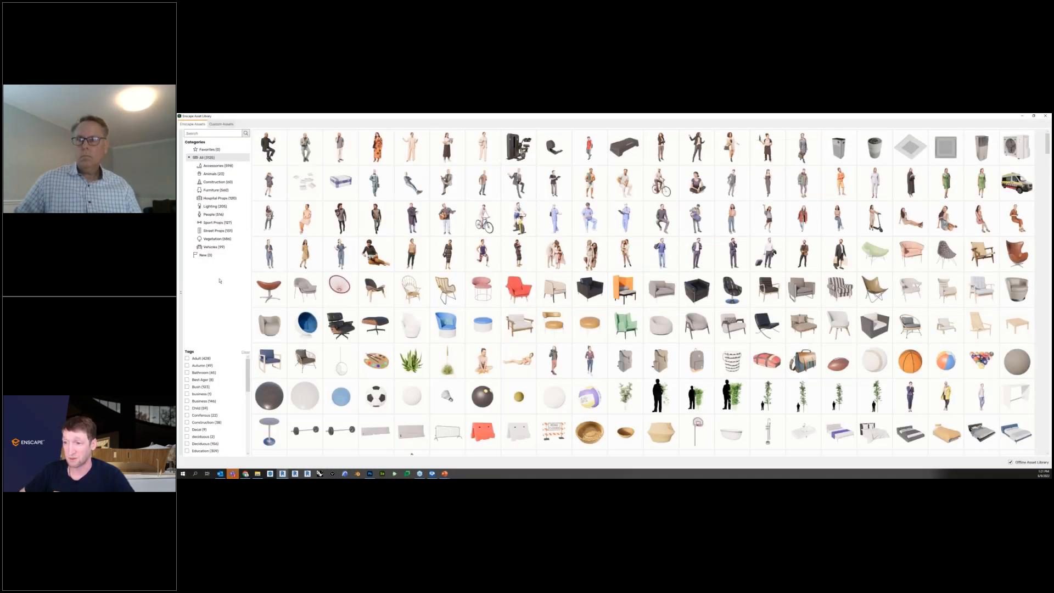
{"action": "scroll", "coordinate": [223, 391], "scroll_direction": "down", "scroll_amount": 3}
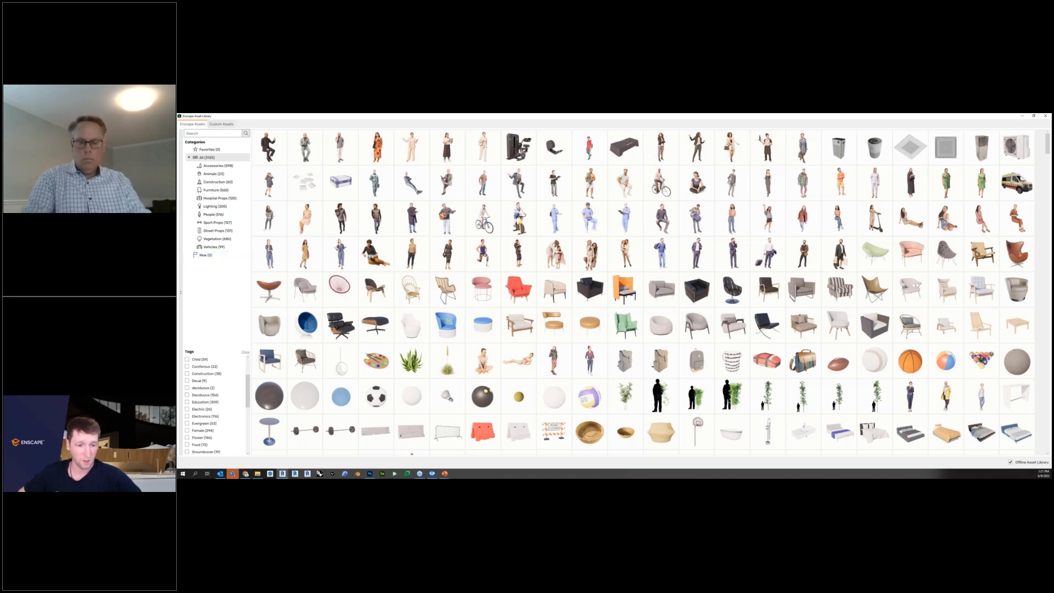
{"action": "left_click", "coordinate": [201, 403]}
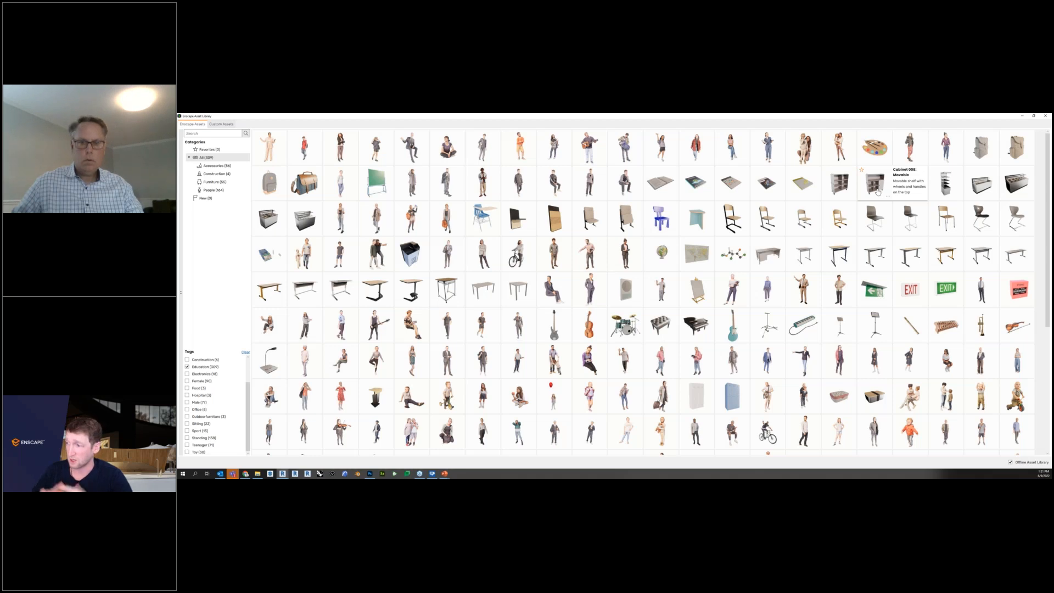
{"action": "left_click", "coordinate": [1045, 116]}
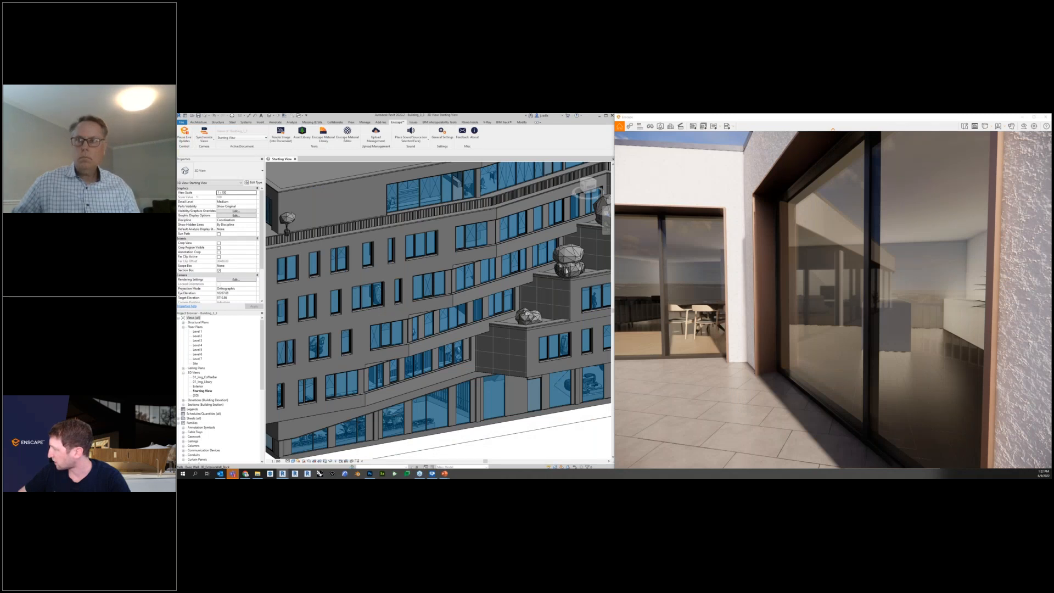
{"action": "key", "text": "alt+Tab"}
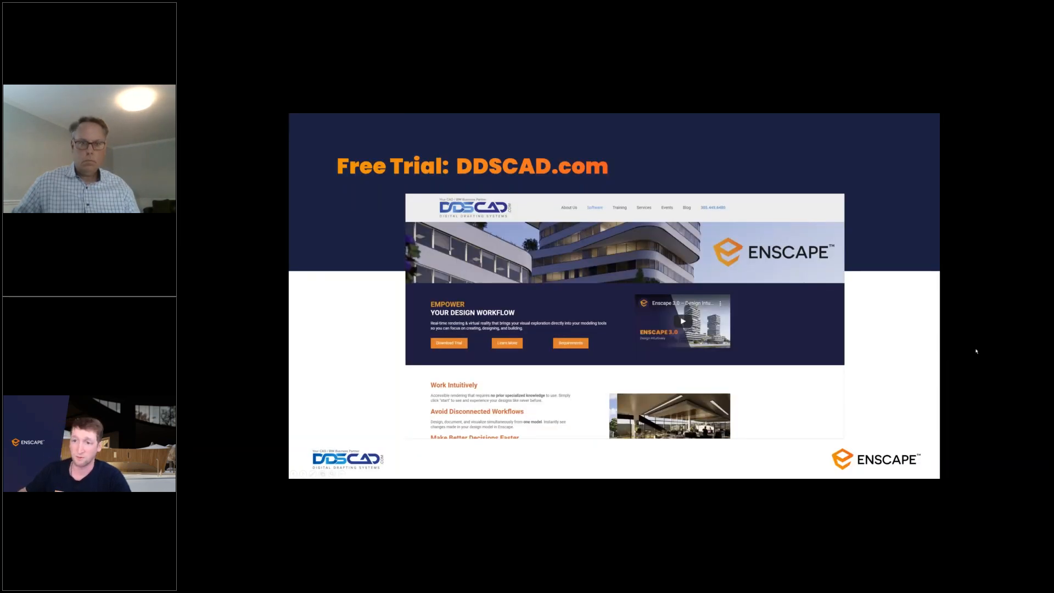